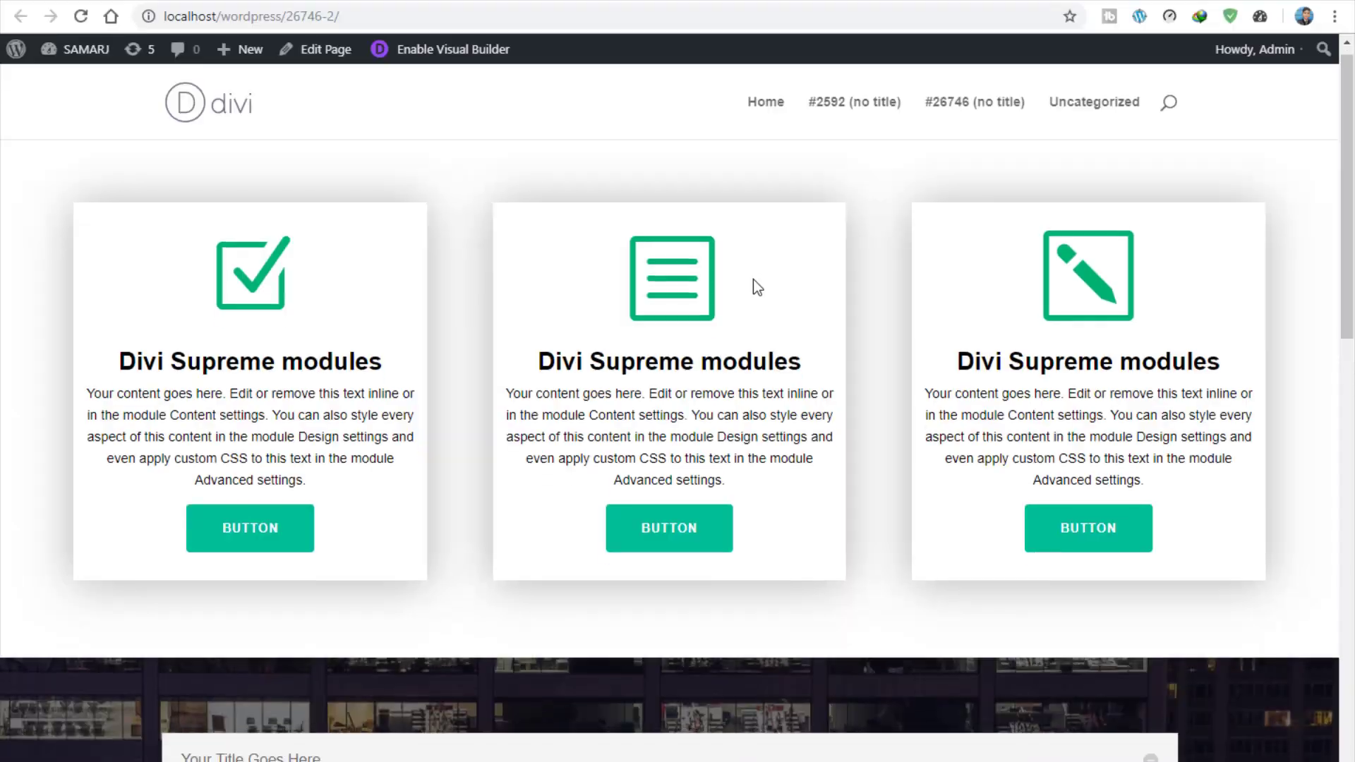
Look over the published page and expand its first accordion item to view the embedded blurb
{"action": "scroll", "coordinate": [753, 284], "scroll_direction": "down", "scroll_amount": 8}
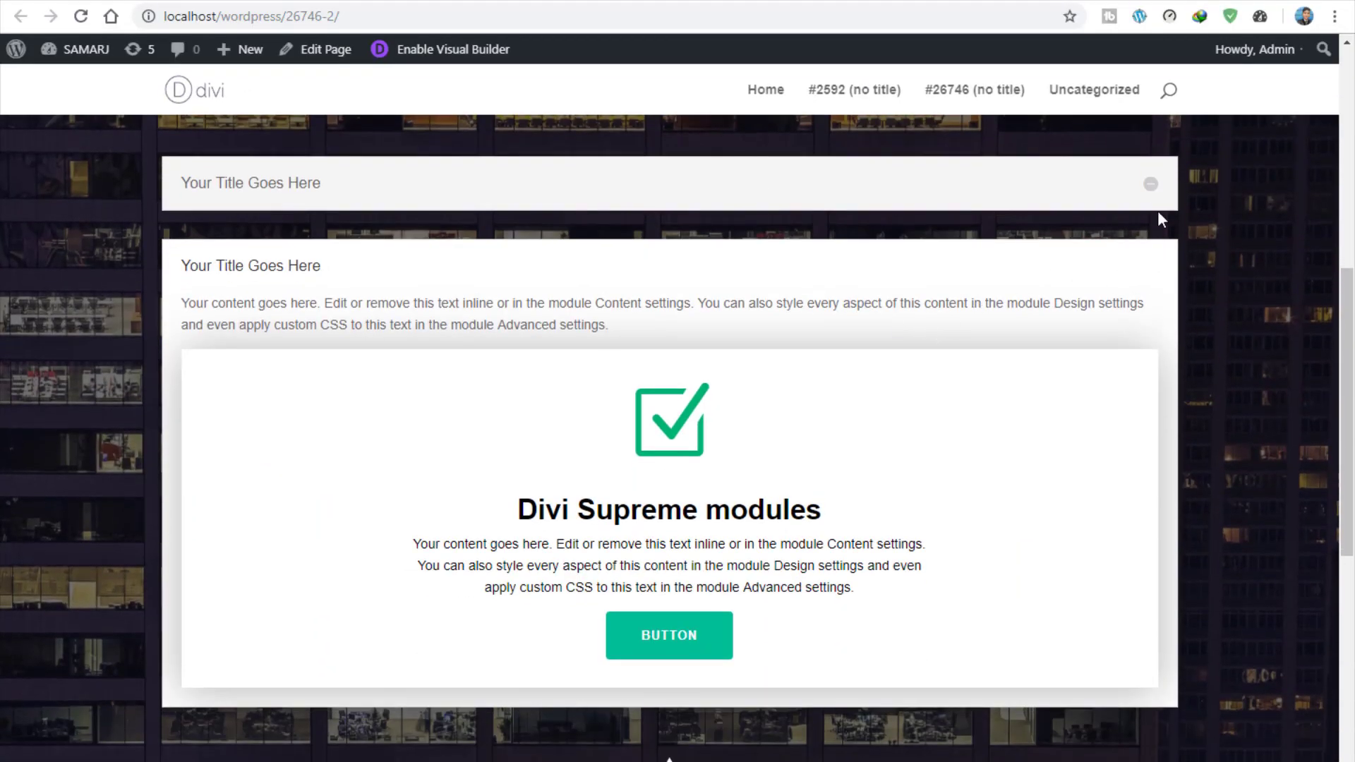
{"action": "left_click", "coordinate": [1156, 186]}
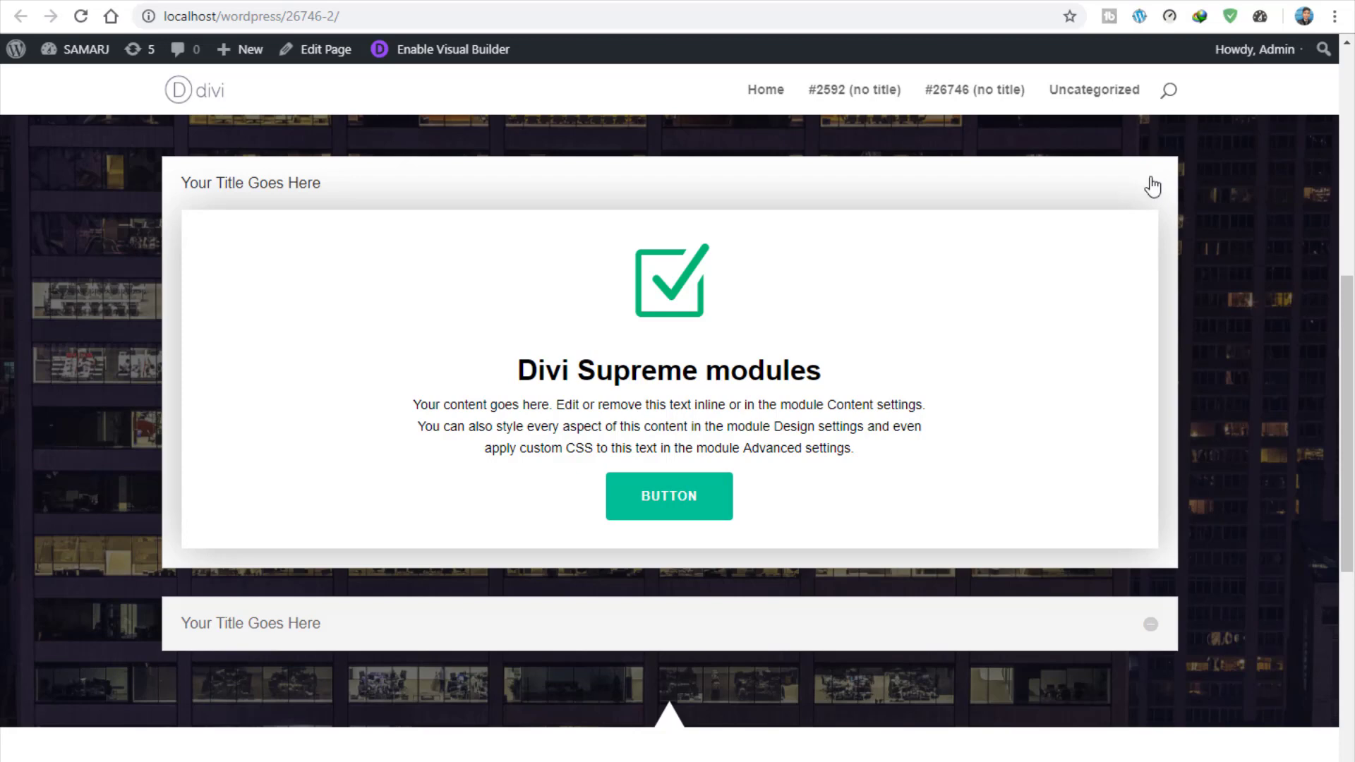
{"action": "scroll", "coordinate": [1146, 338], "scroll_direction": "down", "scroll_amount": 7}
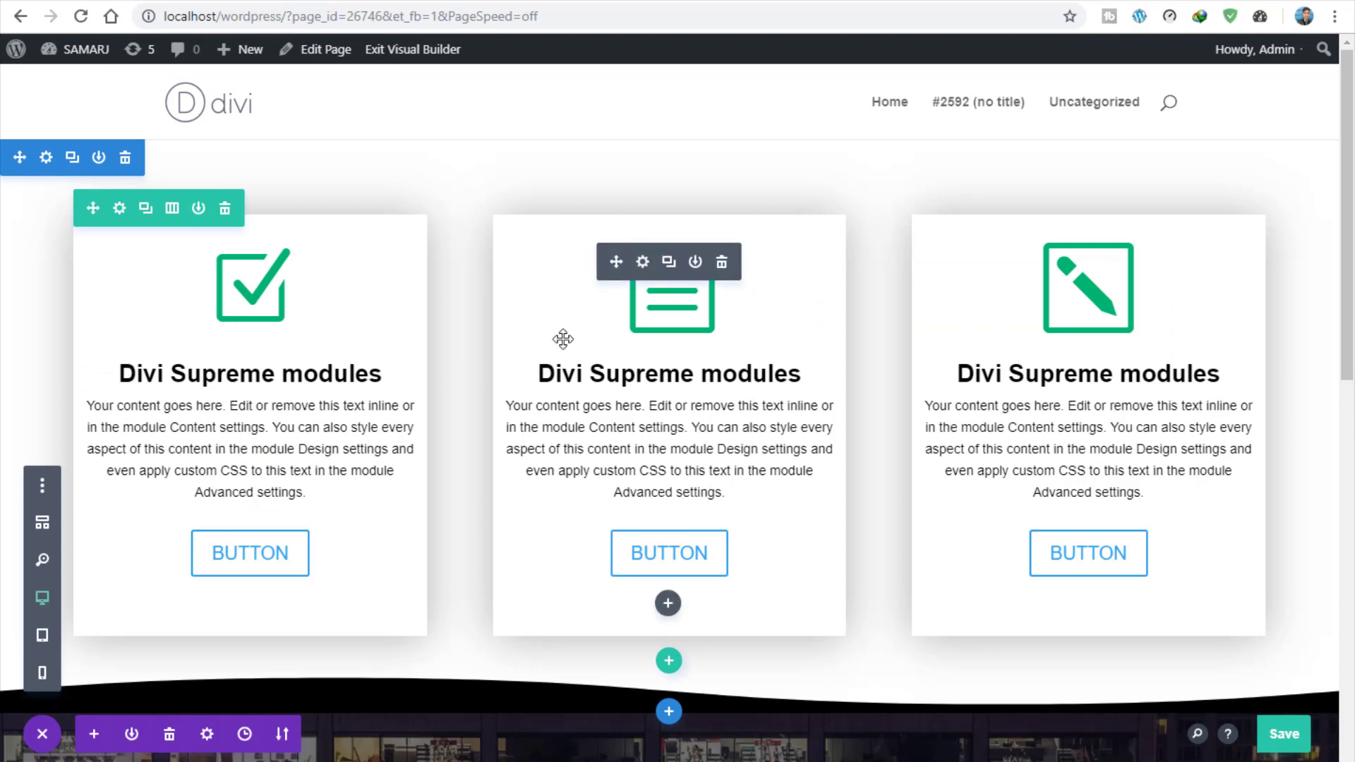
Delete the shortcode [divi_shortcode id="26757"] from the middle blurb's content and save the blurb settings
{"action": "left_click", "coordinate": [643, 264]}
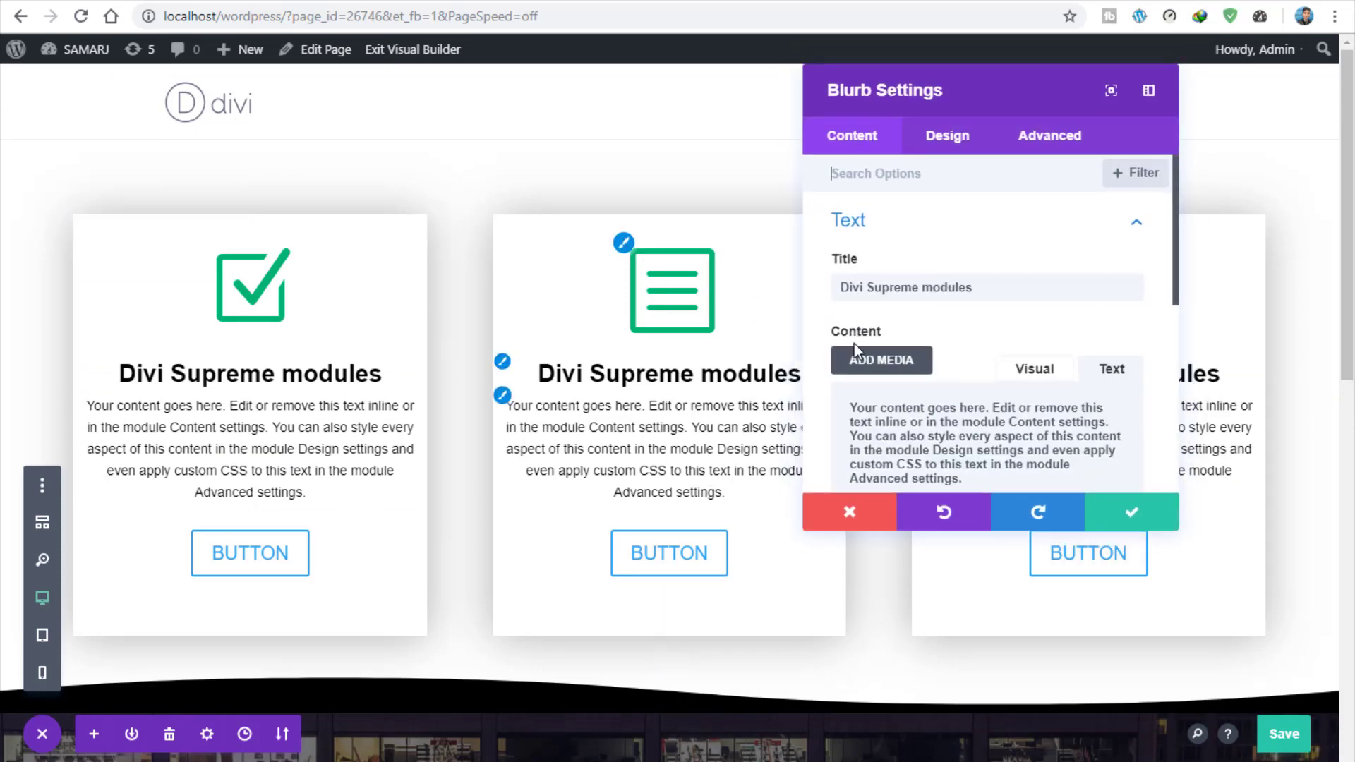
{"action": "scroll", "coordinate": [914, 288], "scroll_direction": "down", "scroll_amount": 2}
{"action": "left_click_drag", "start_coordinate": [1052, 421], "coordinate": [837, 431]}
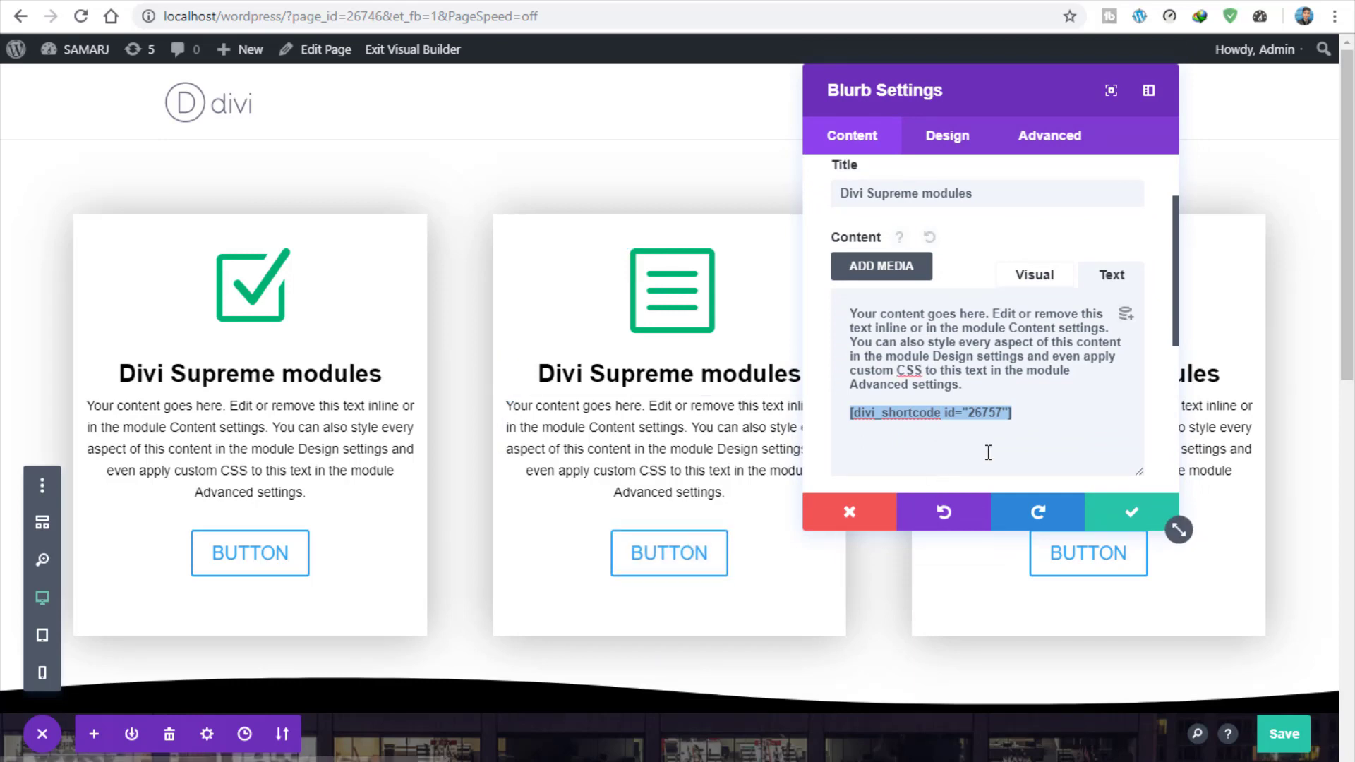
{"action": "key", "text": "Delete"}
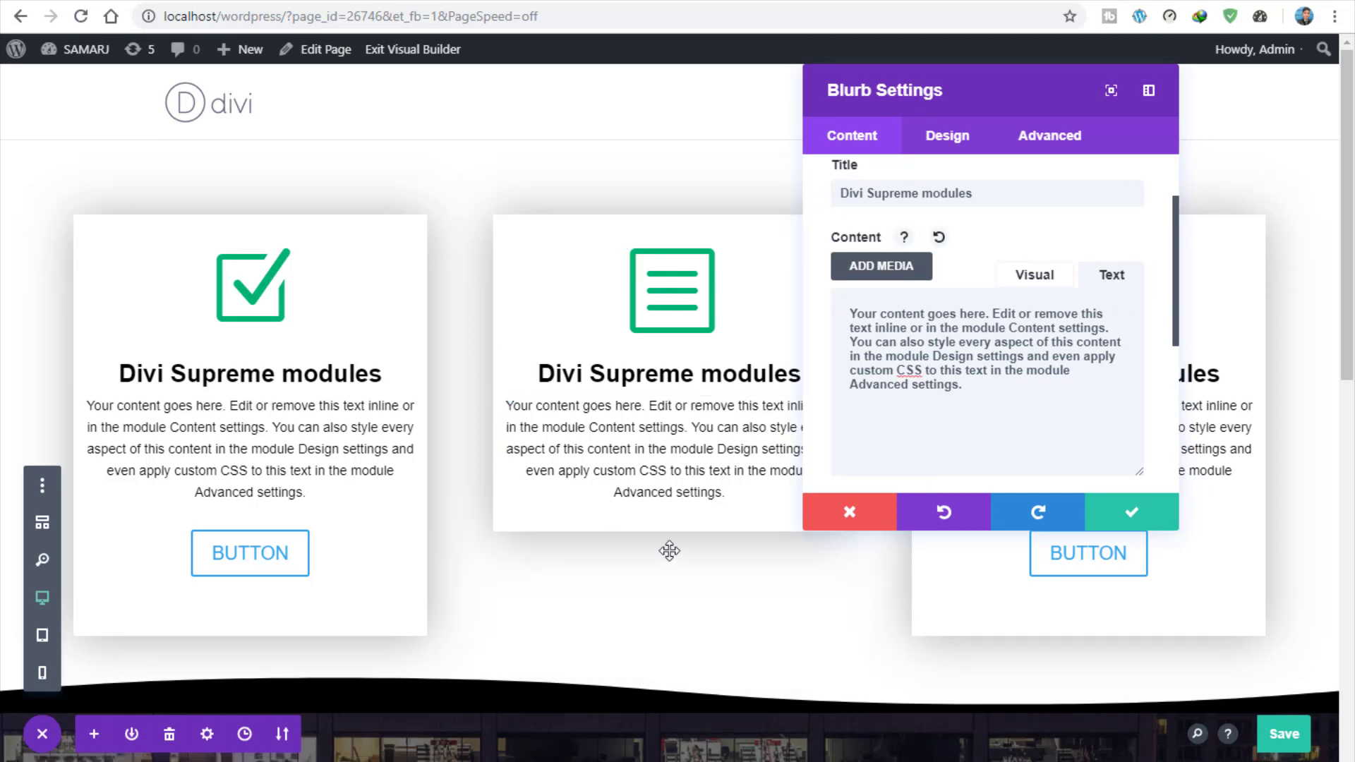
{"action": "left_click", "coordinate": [1124, 519]}
Copy the shortcode [divi_shortcode id="26757"] from the content of the first blurb and close its settings
{"action": "right_click", "coordinate": [327, 433]}
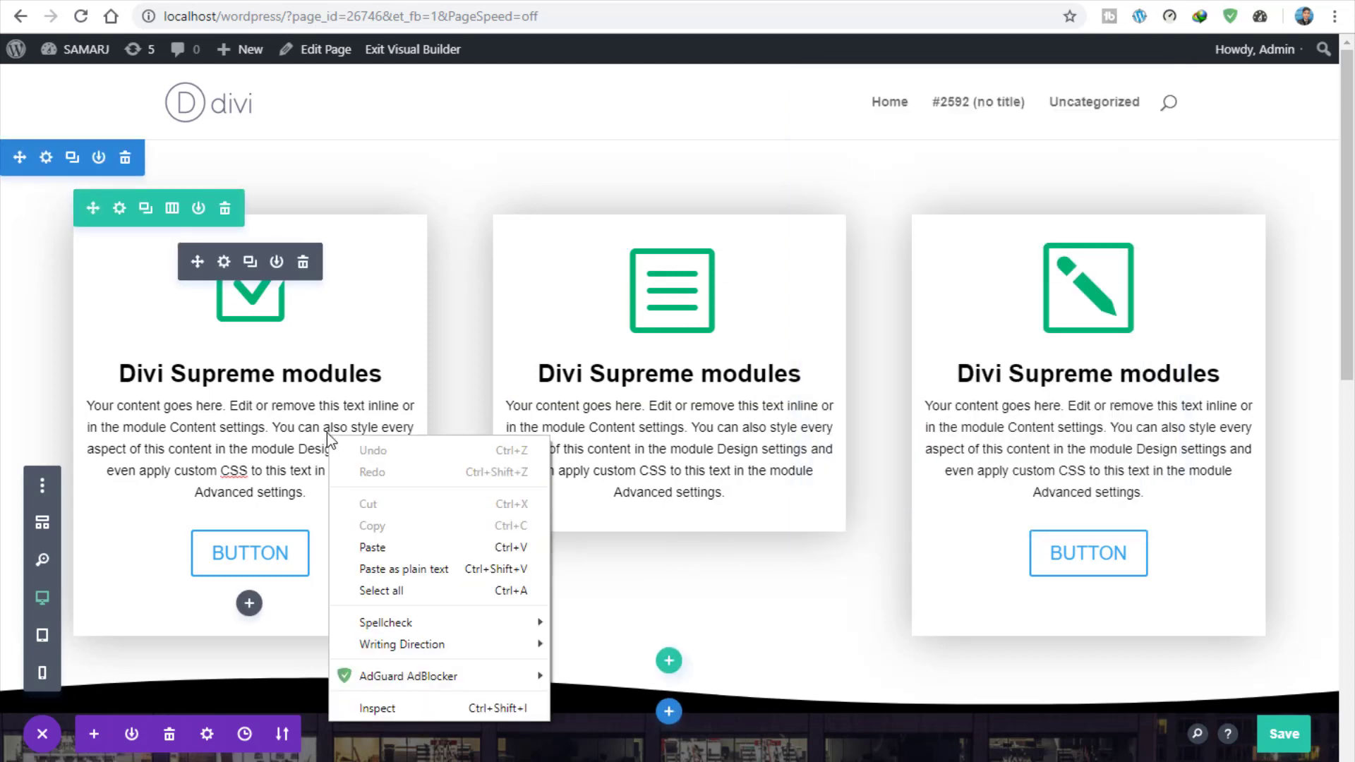
{"action": "left_click", "coordinate": [223, 262]}
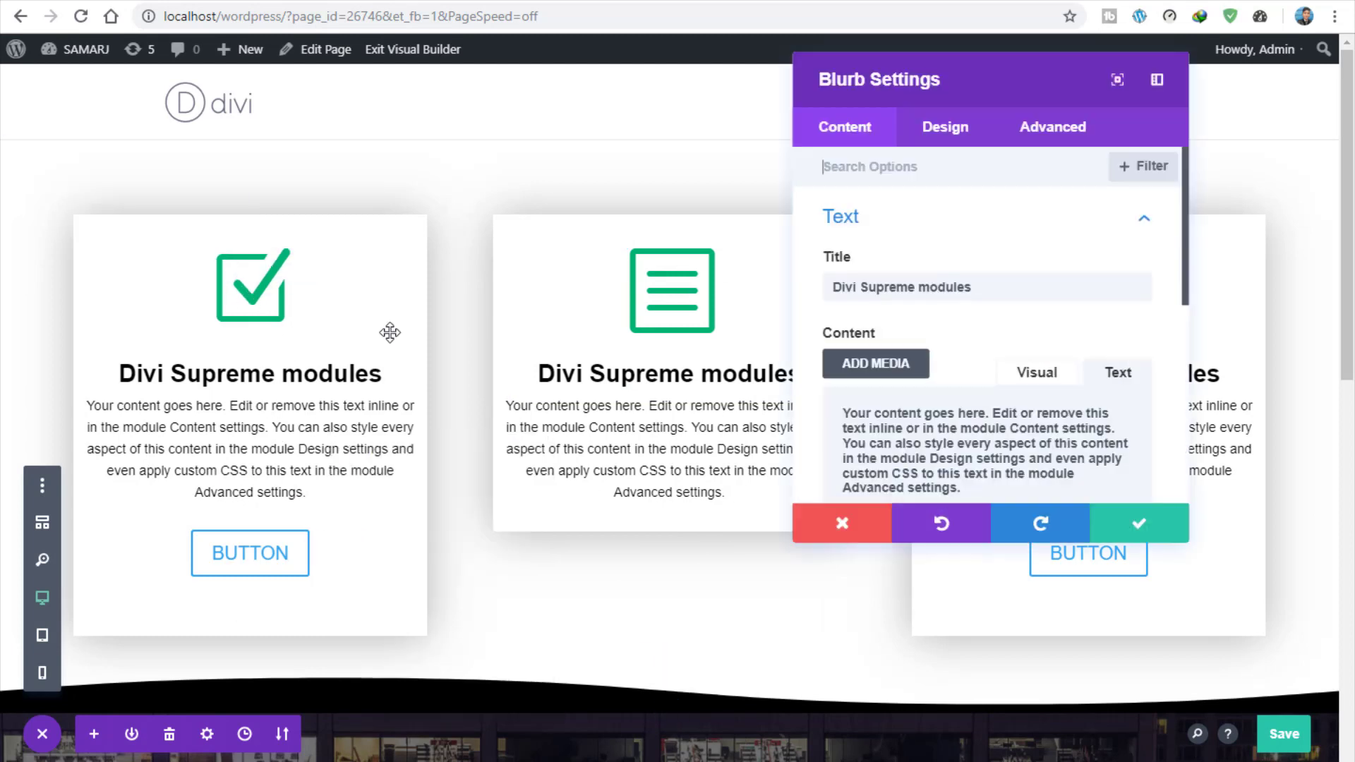
{"action": "scroll", "coordinate": [1044, 317], "scroll_direction": "down", "scroll_amount": 3}
{"action": "left_click_drag", "start_coordinate": [1048, 321], "coordinate": [729, 316]}
{"action": "key", "text": "ctrl+c"}
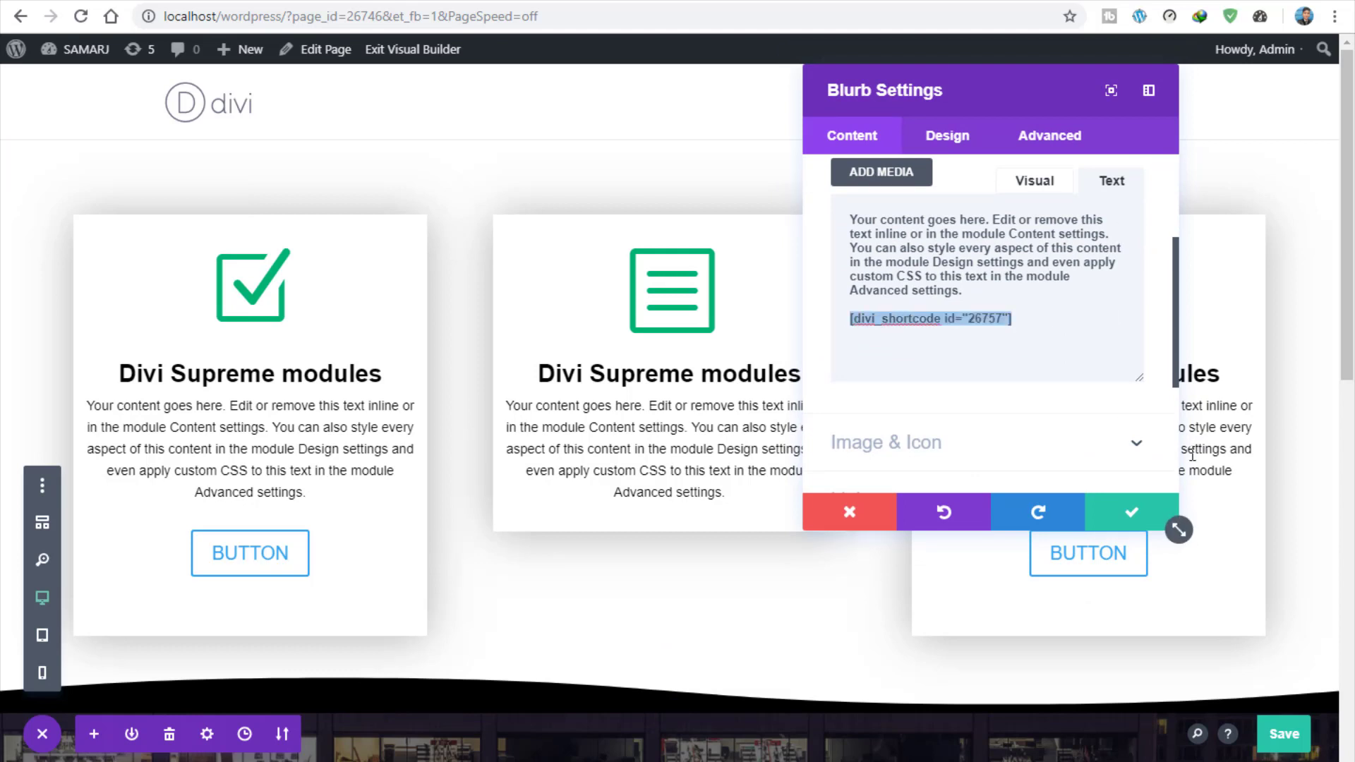
{"action": "left_click", "coordinate": [1128, 520]}
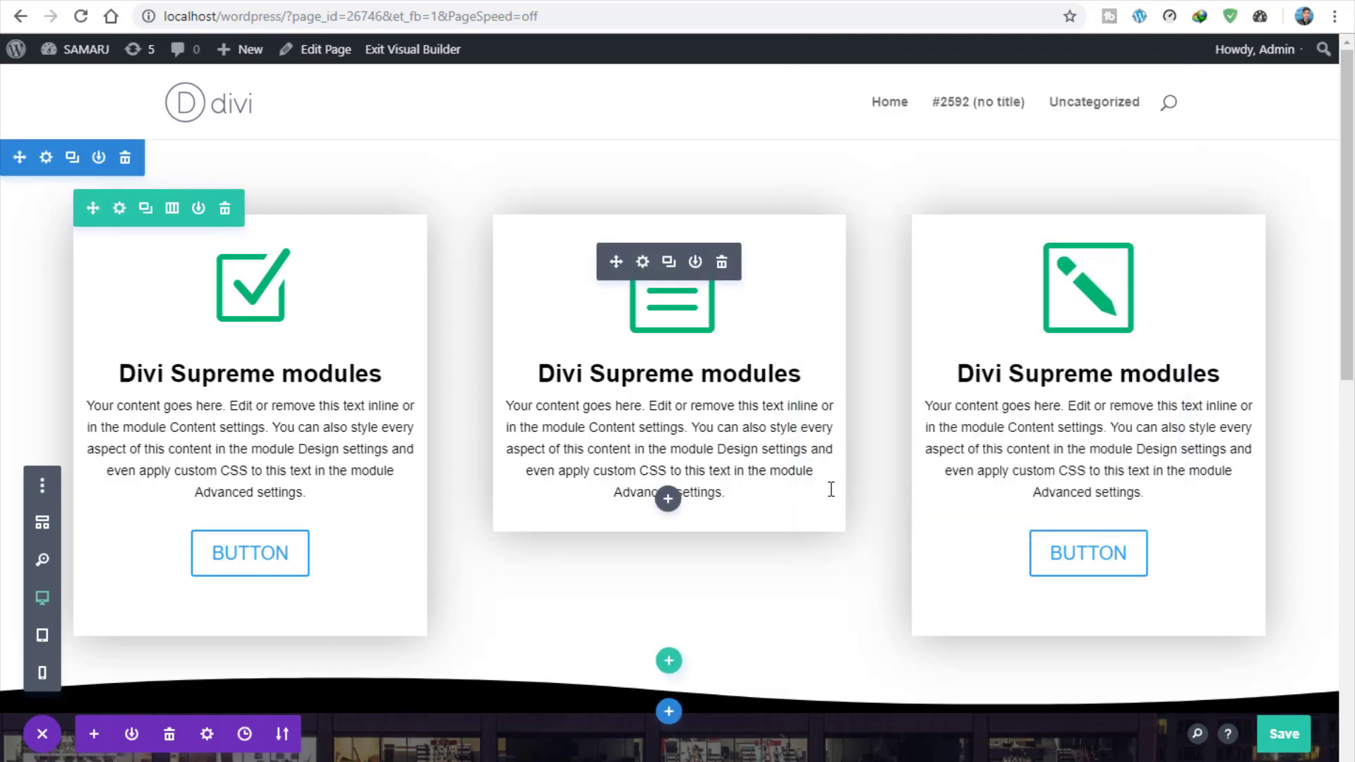
Paste [divi_shortcode id="26757"] below the middle blurb's content text, accept the settings and save the page
{"action": "left_click", "coordinate": [642, 261]}
{"action": "scroll", "coordinate": [953, 372], "scroll_direction": "down", "scroll_amount": 3}
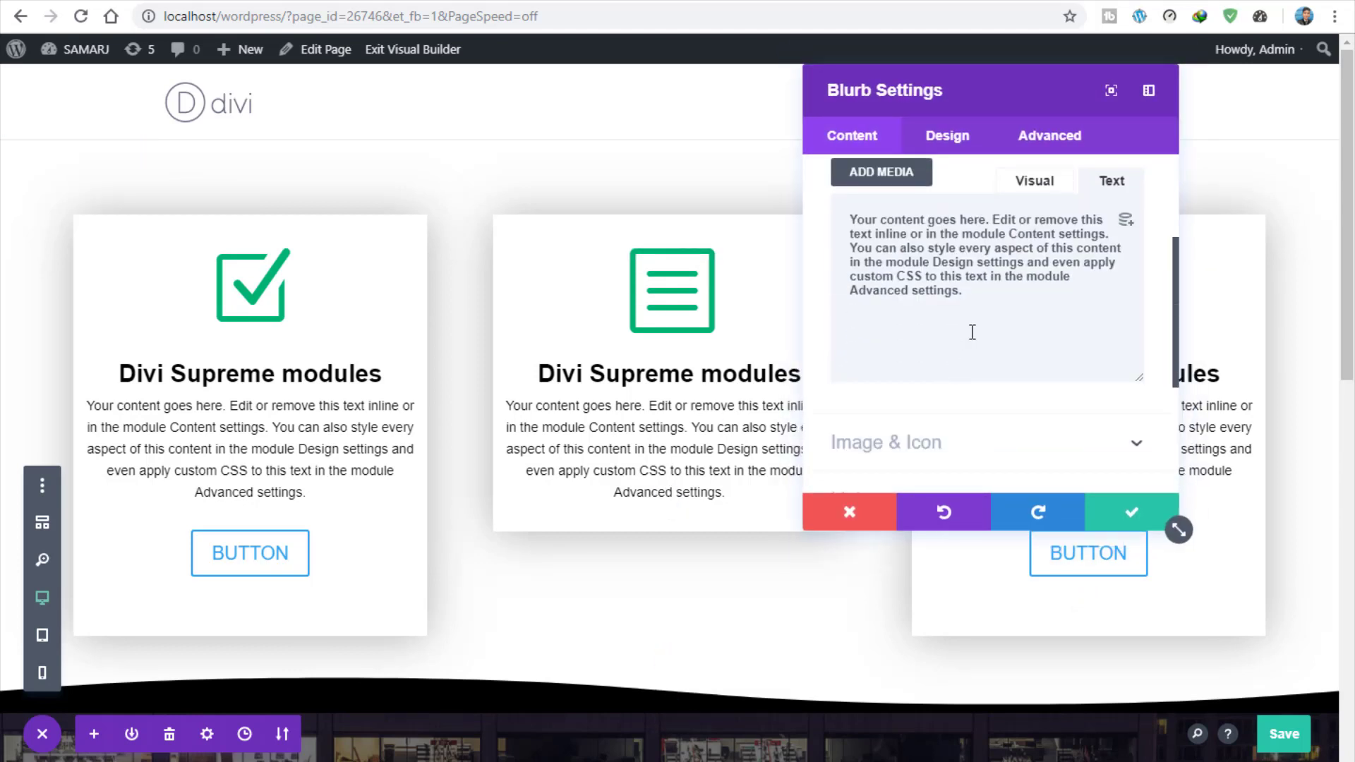
{"action": "key", "text": "ctrl+v"}
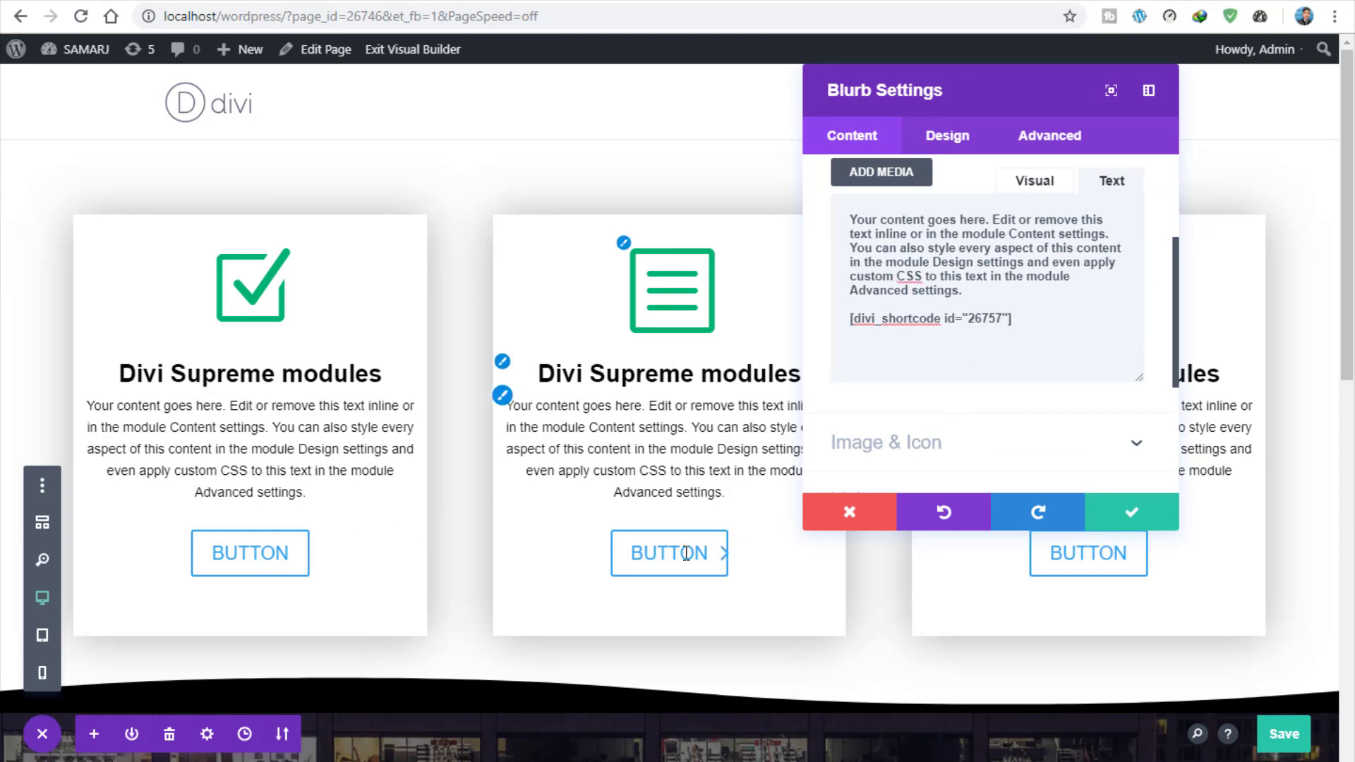
{"action": "left_click", "coordinate": [1123, 524]}
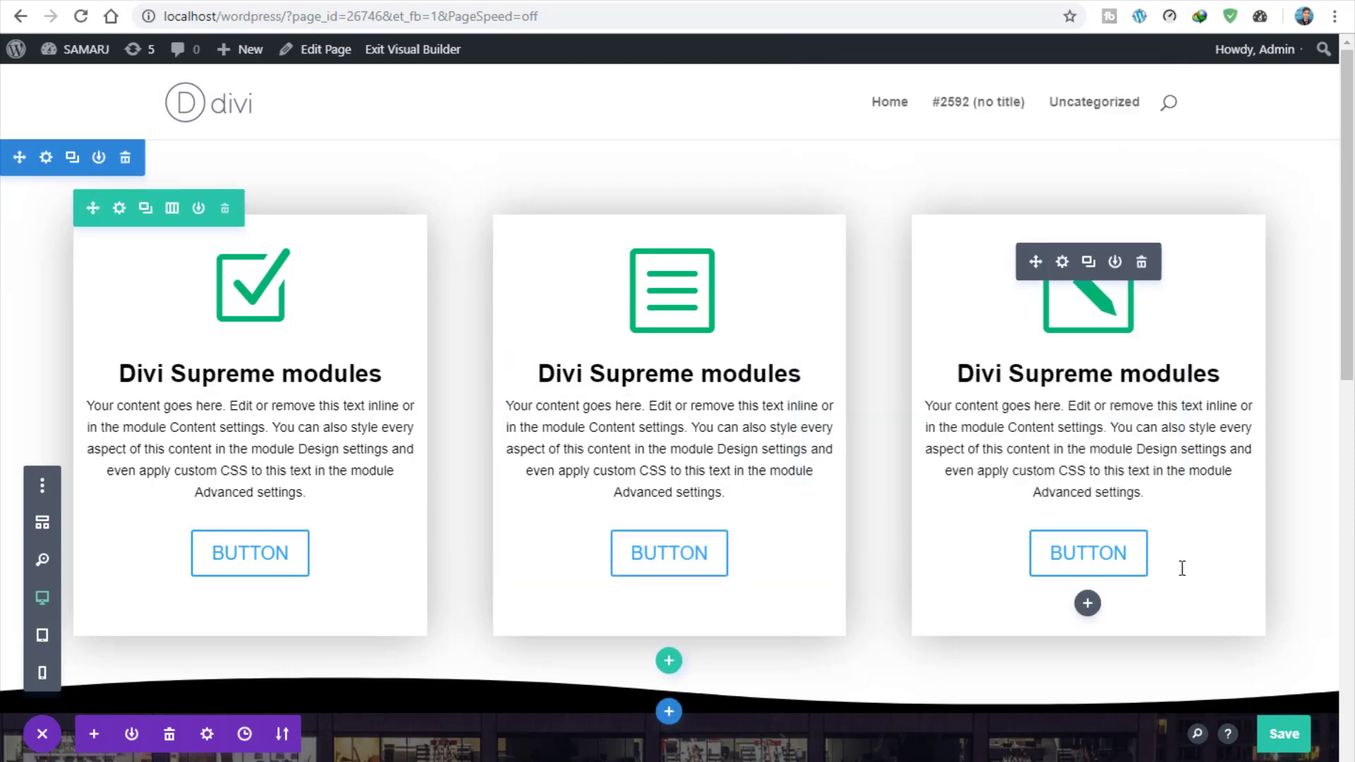
{"action": "key", "text": "ctrl+s"}
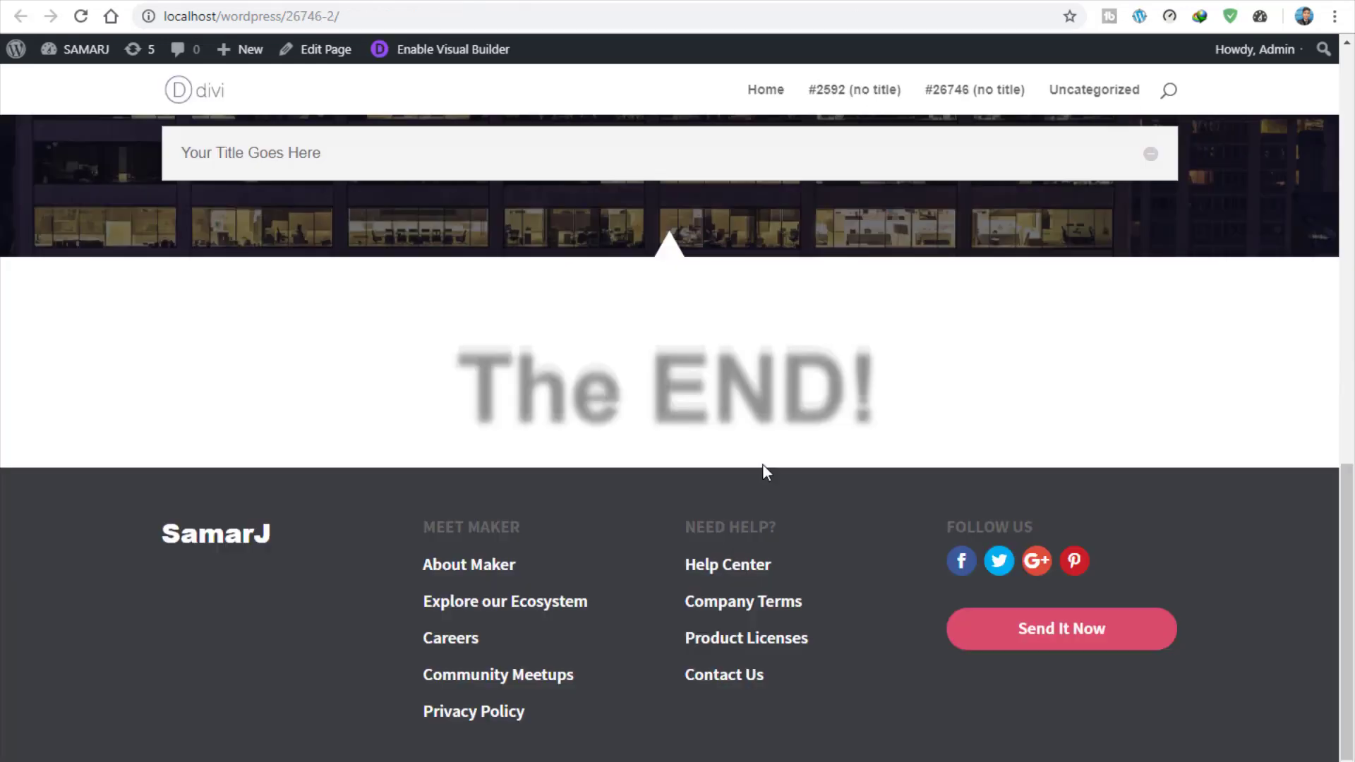
Examine the shortcode in the content of the accordion's first item and close the accordion settings
{"action": "scroll", "coordinate": [762, 466], "scroll_direction": "up", "scroll_amount": 15}
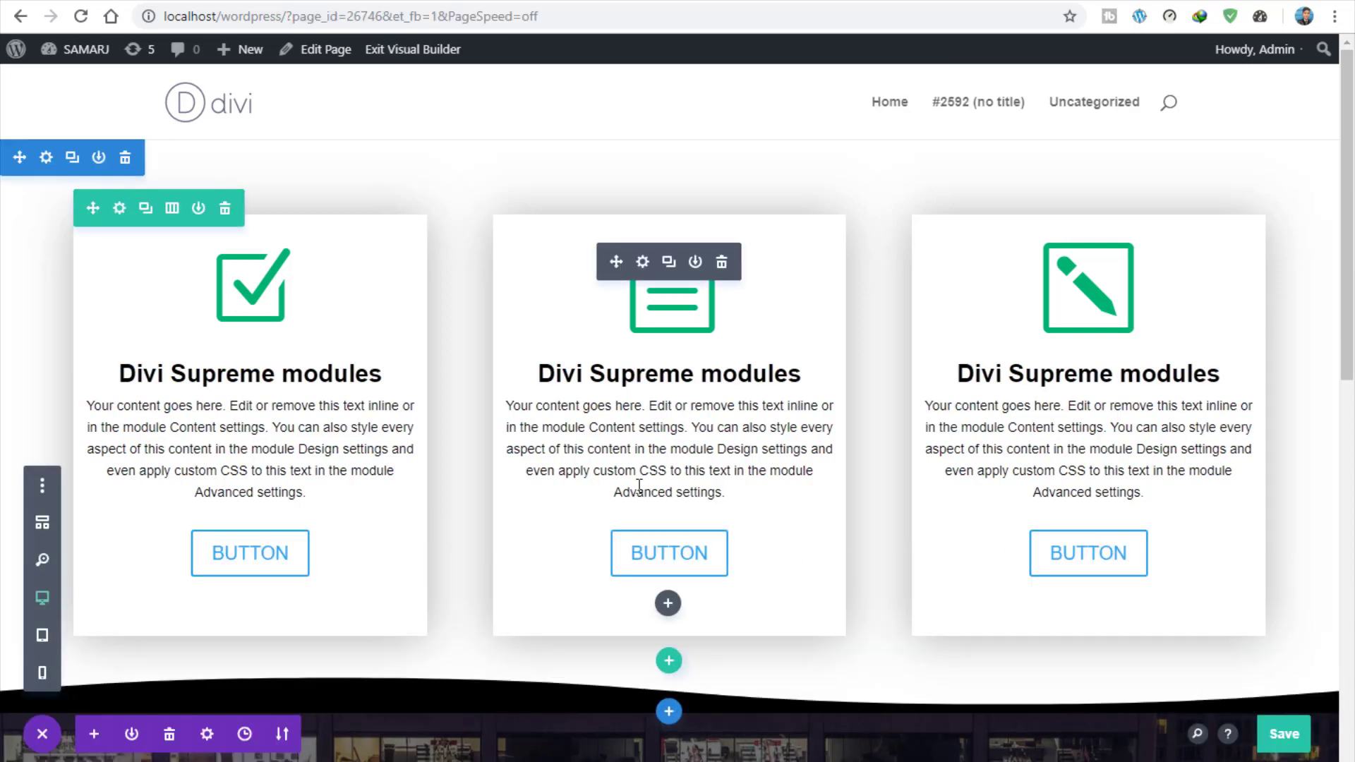
{"action": "scroll", "coordinate": [638, 485], "scroll_direction": "down", "scroll_amount": 10}
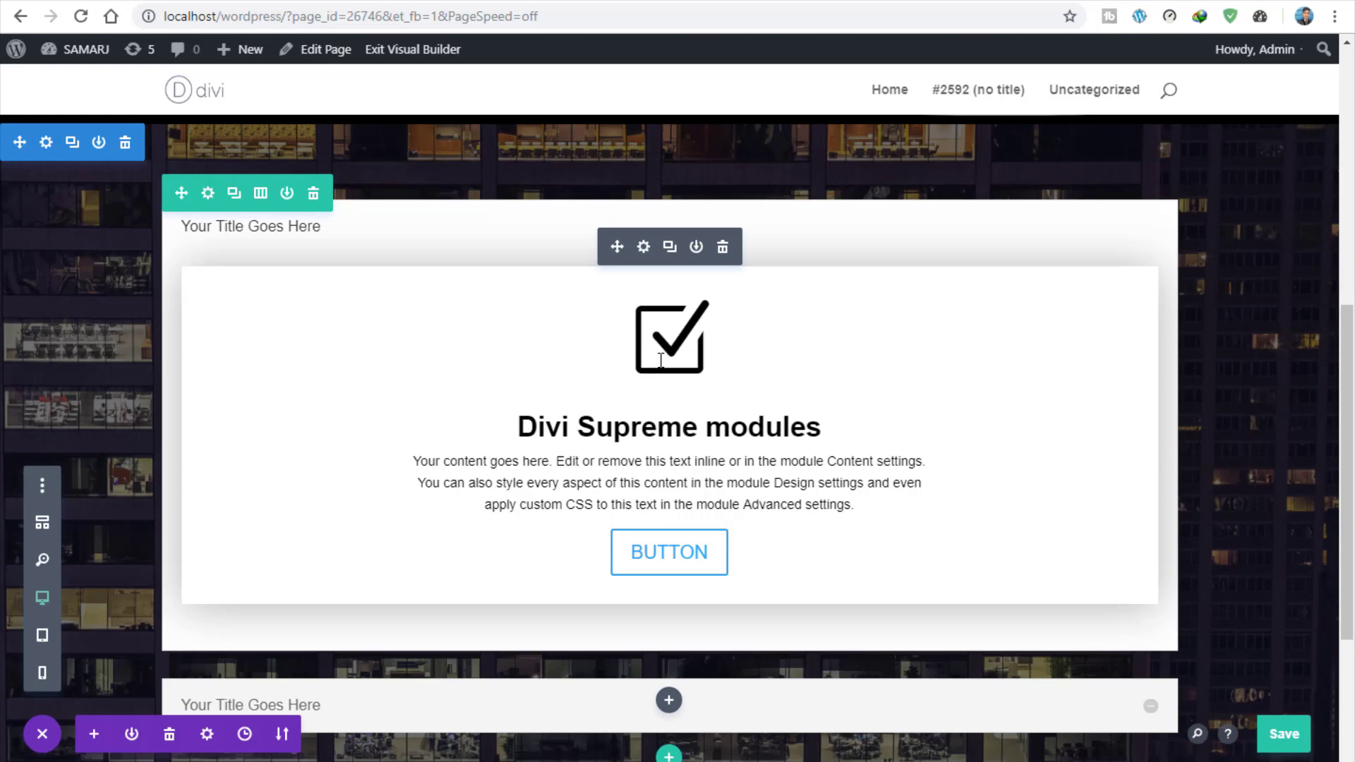
{"action": "scroll", "coordinate": [661, 364], "scroll_direction": "down", "scroll_amount": 4}
{"action": "scroll", "coordinate": [642, 402], "scroll_direction": "up", "scroll_amount": 5}
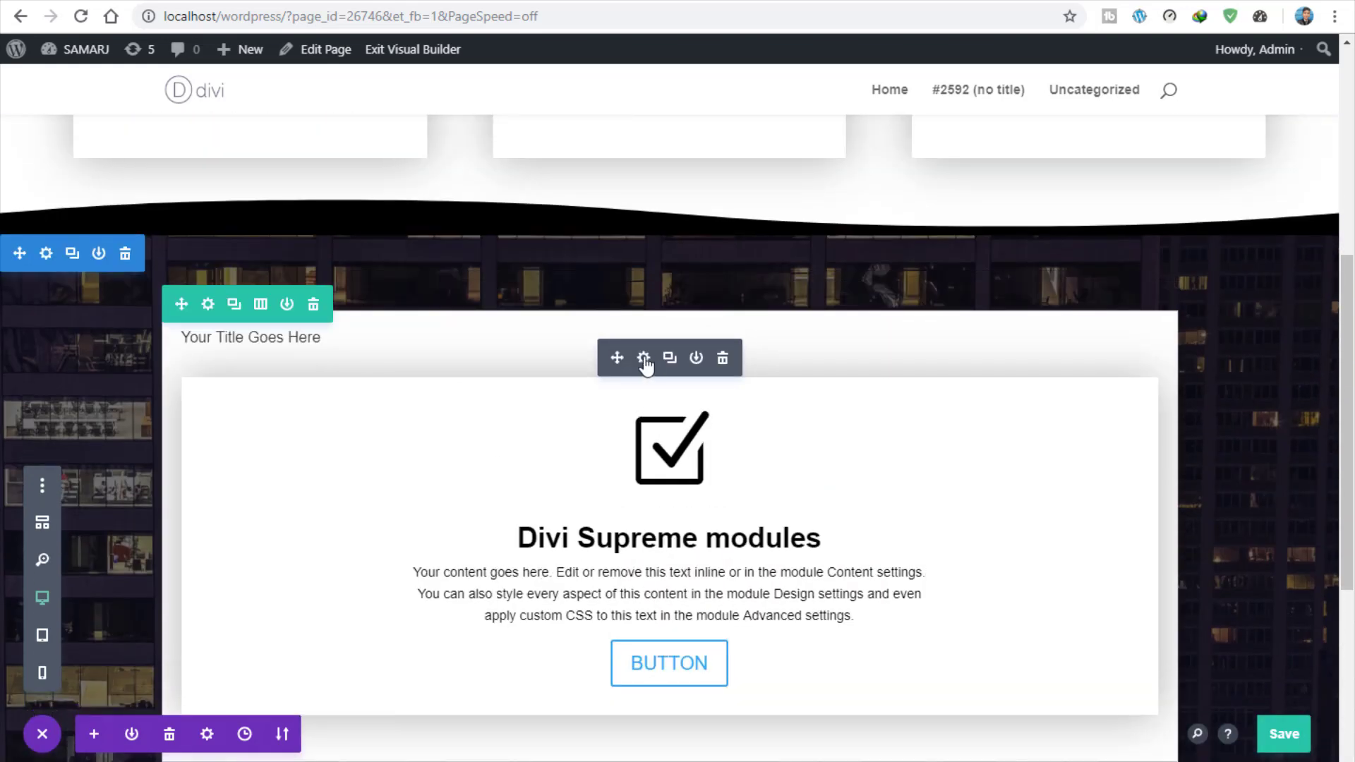
{"action": "left_click", "coordinate": [643, 360]}
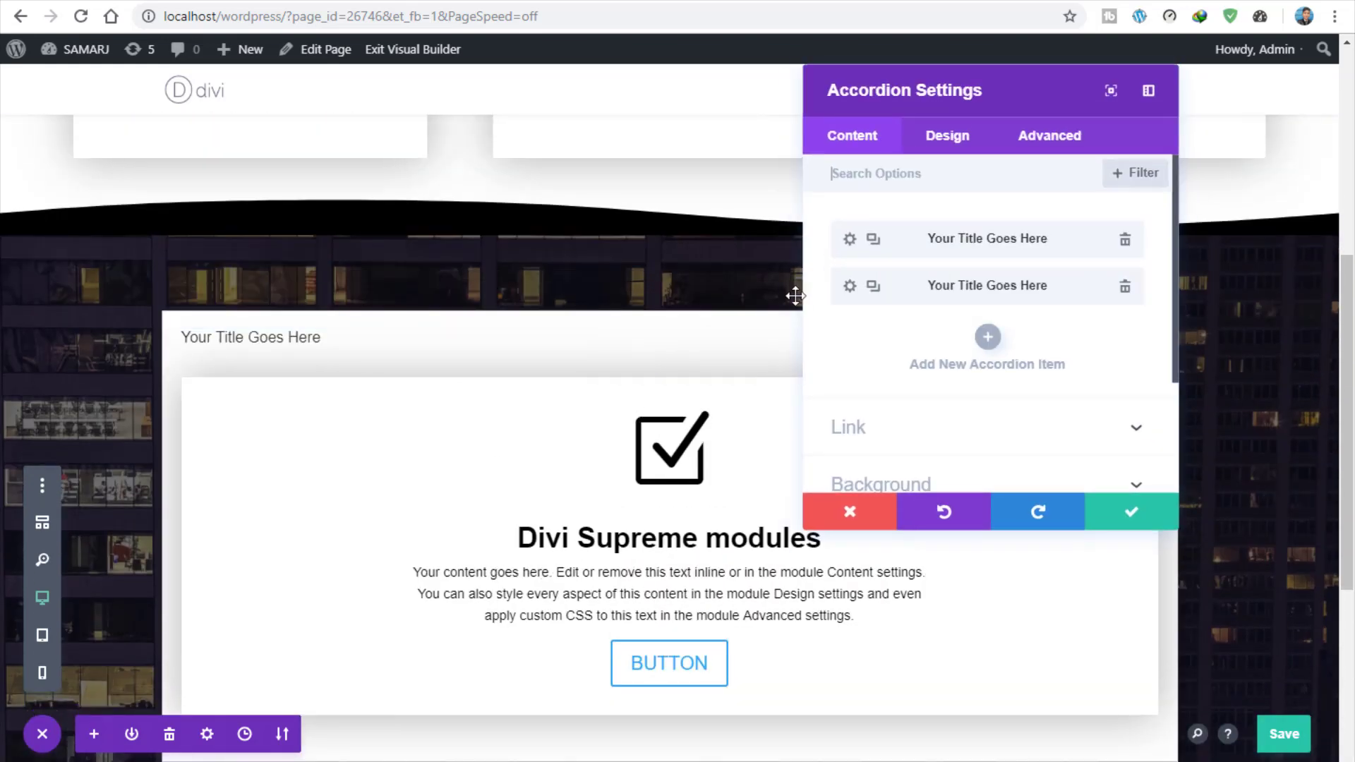
{"action": "left_click", "coordinate": [848, 244]}
{"action": "scroll", "coordinate": [953, 327], "scroll_direction": "down", "scroll_amount": 1}
{"action": "left_click_drag", "start_coordinate": [1017, 315], "coordinate": [801, 323]}
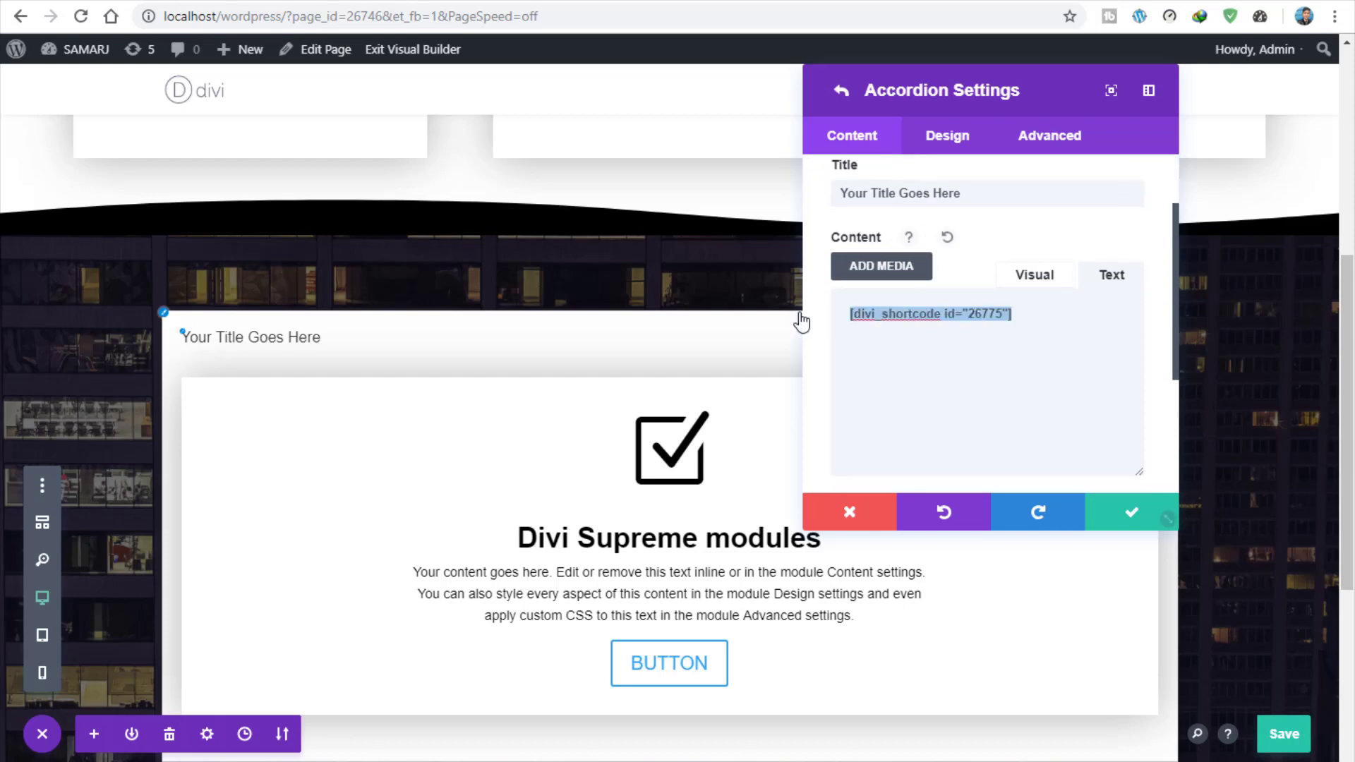
{"action": "left_click", "coordinate": [1137, 521]}
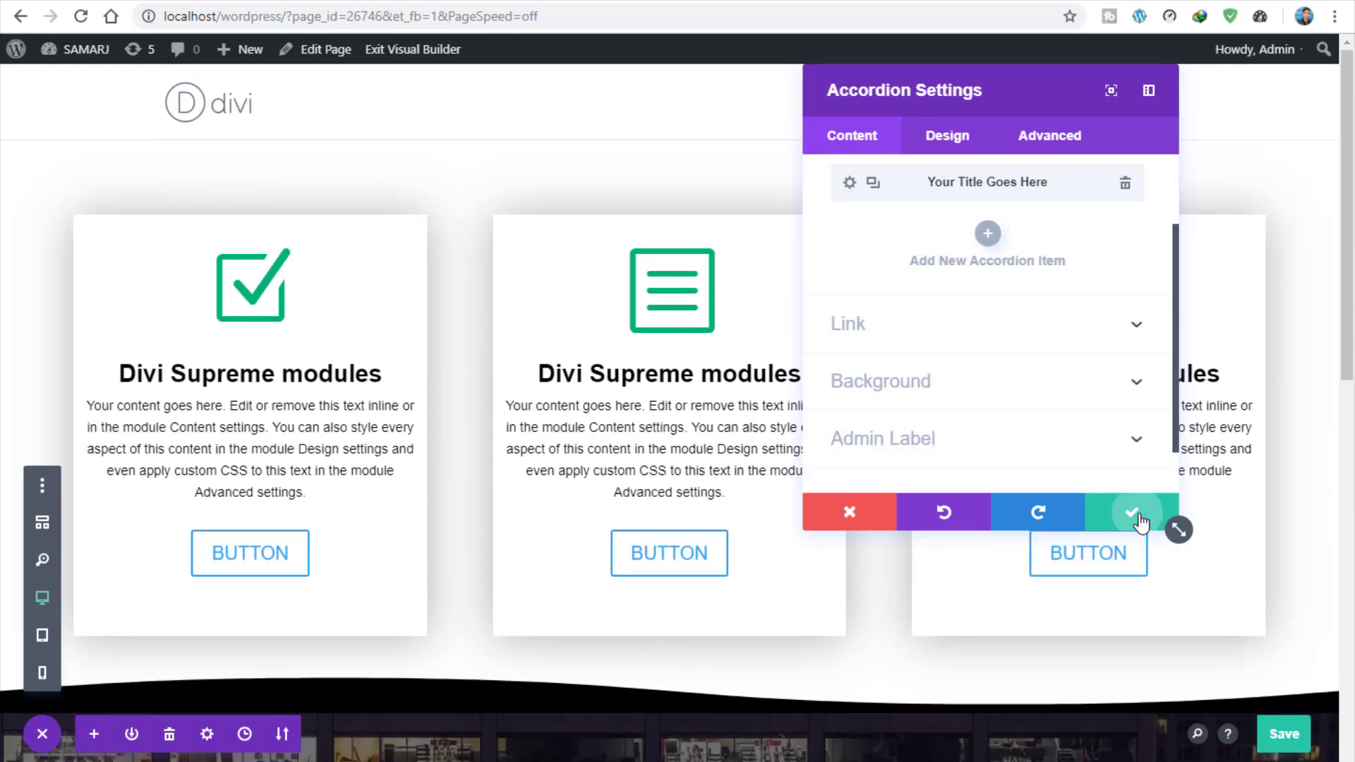
{"action": "left_click", "coordinate": [1137, 520]}
{"action": "scroll", "coordinate": [1207, 563], "scroll_direction": "down", "scroll_amount": 4}
{"action": "scroll", "coordinate": [1215, 562], "scroll_direction": "down", "scroll_amount": 4}
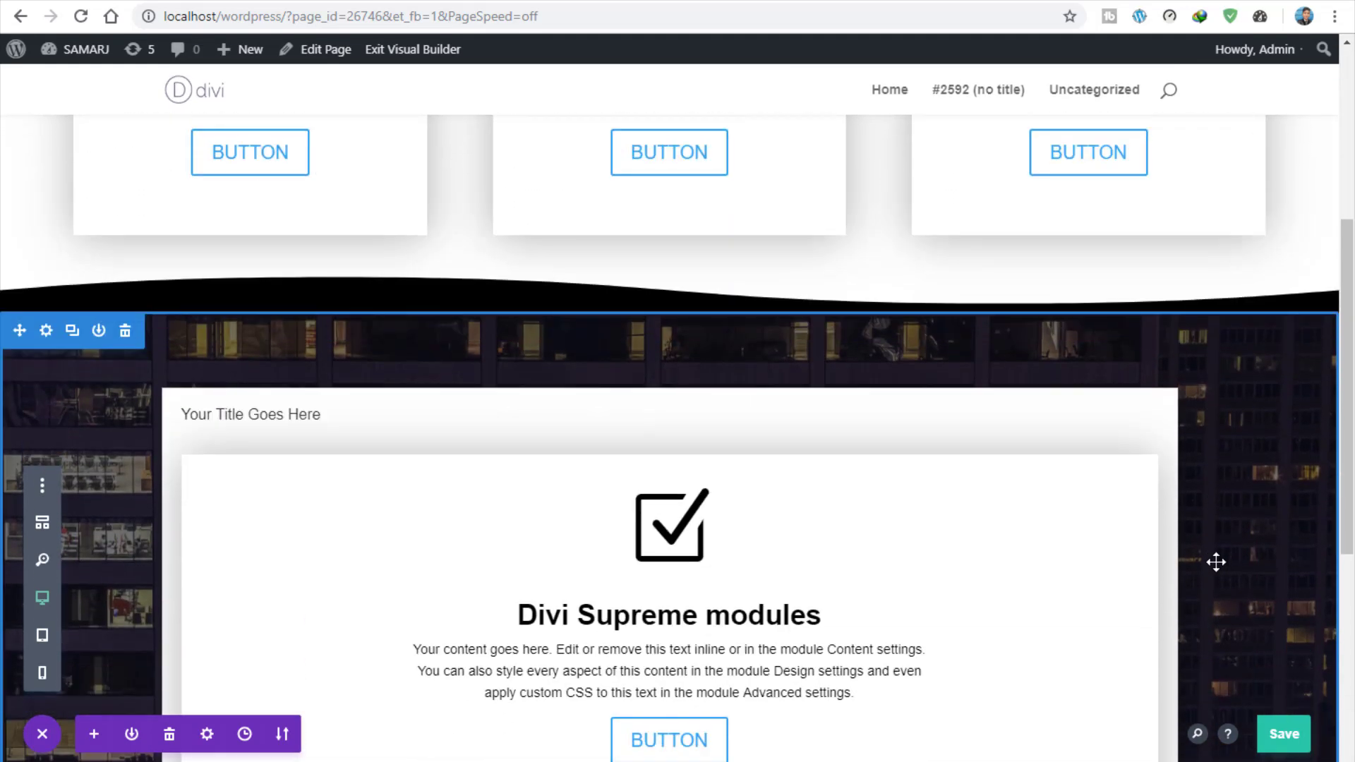
{"action": "scroll", "coordinate": [1210, 557], "scroll_direction": "up", "scroll_amount": 1}
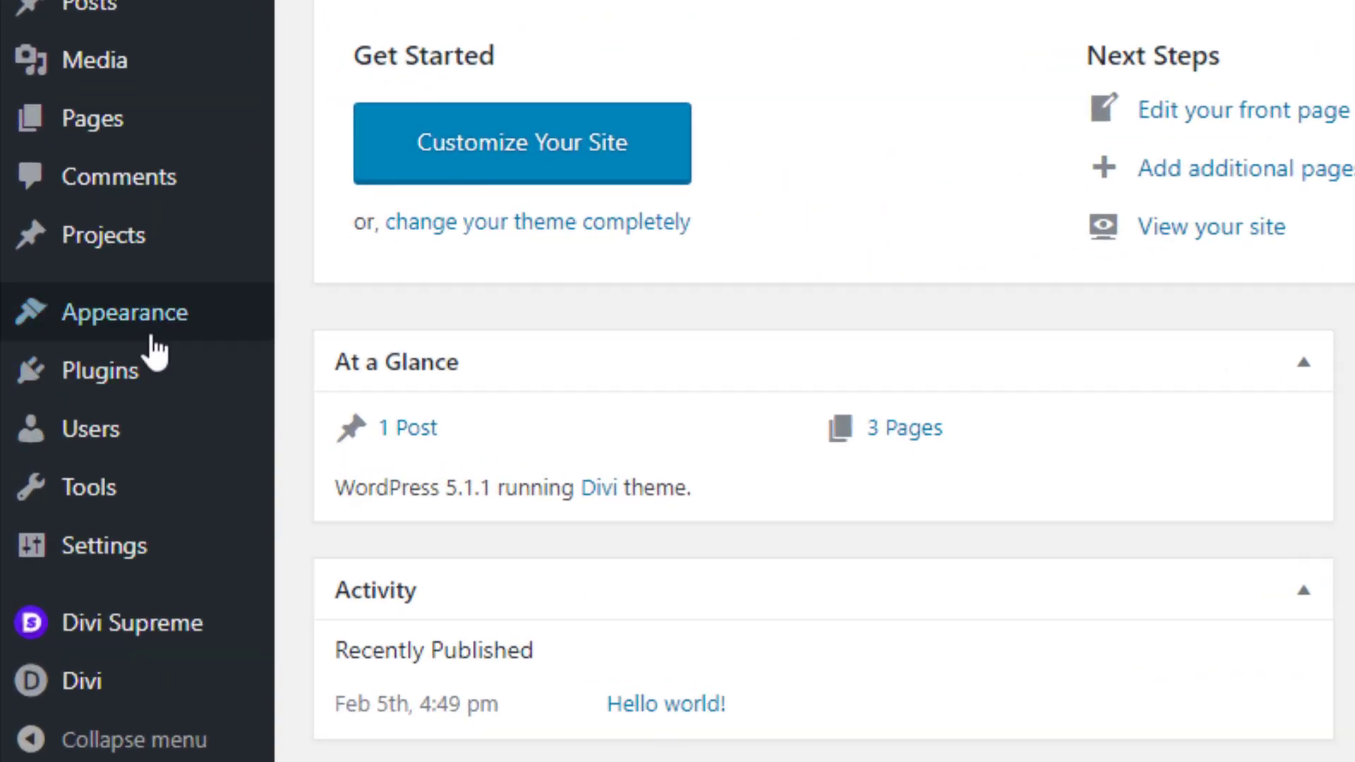
Open the installed plugins list in the WordPress dashboard and check the Divi Supreme Modules entry
{"action": "mouse_move", "coordinate": [174, 374]}
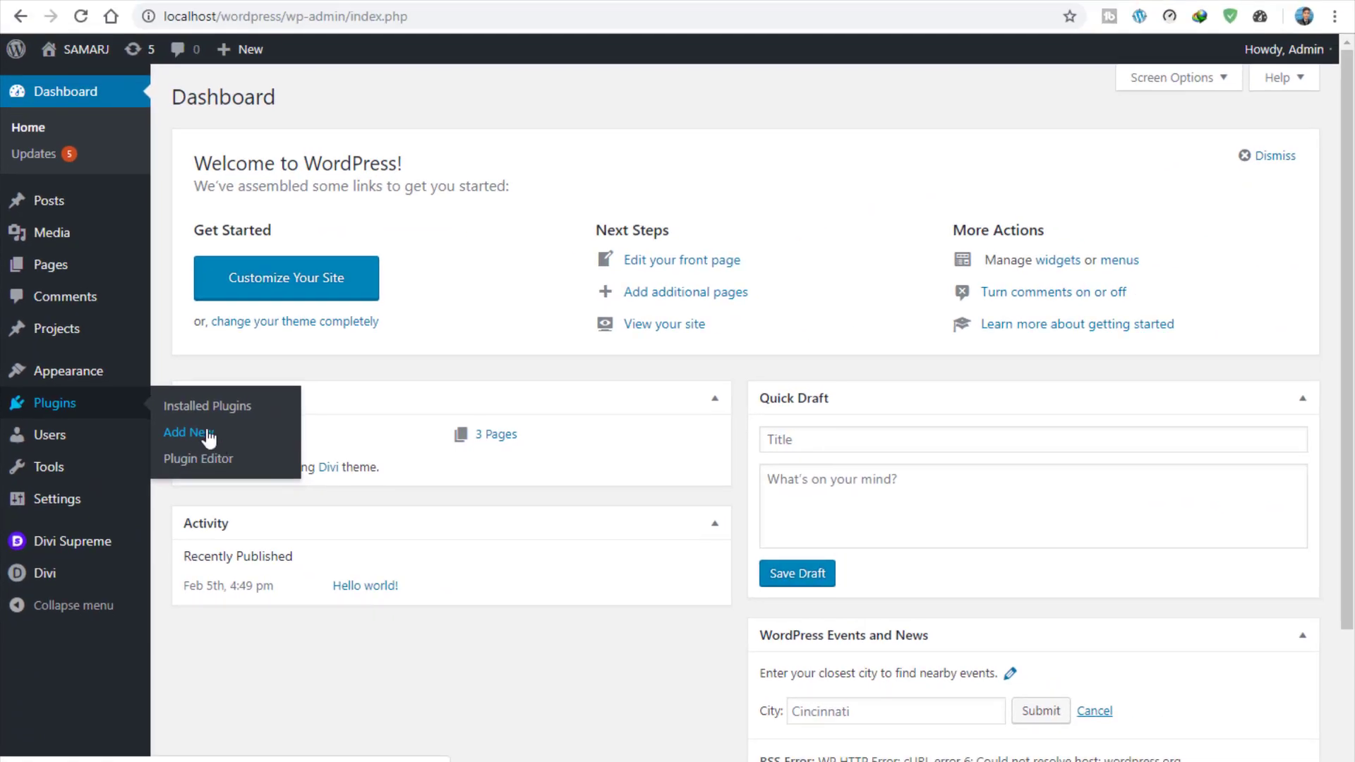
{"action": "left_click", "coordinate": [225, 405]}
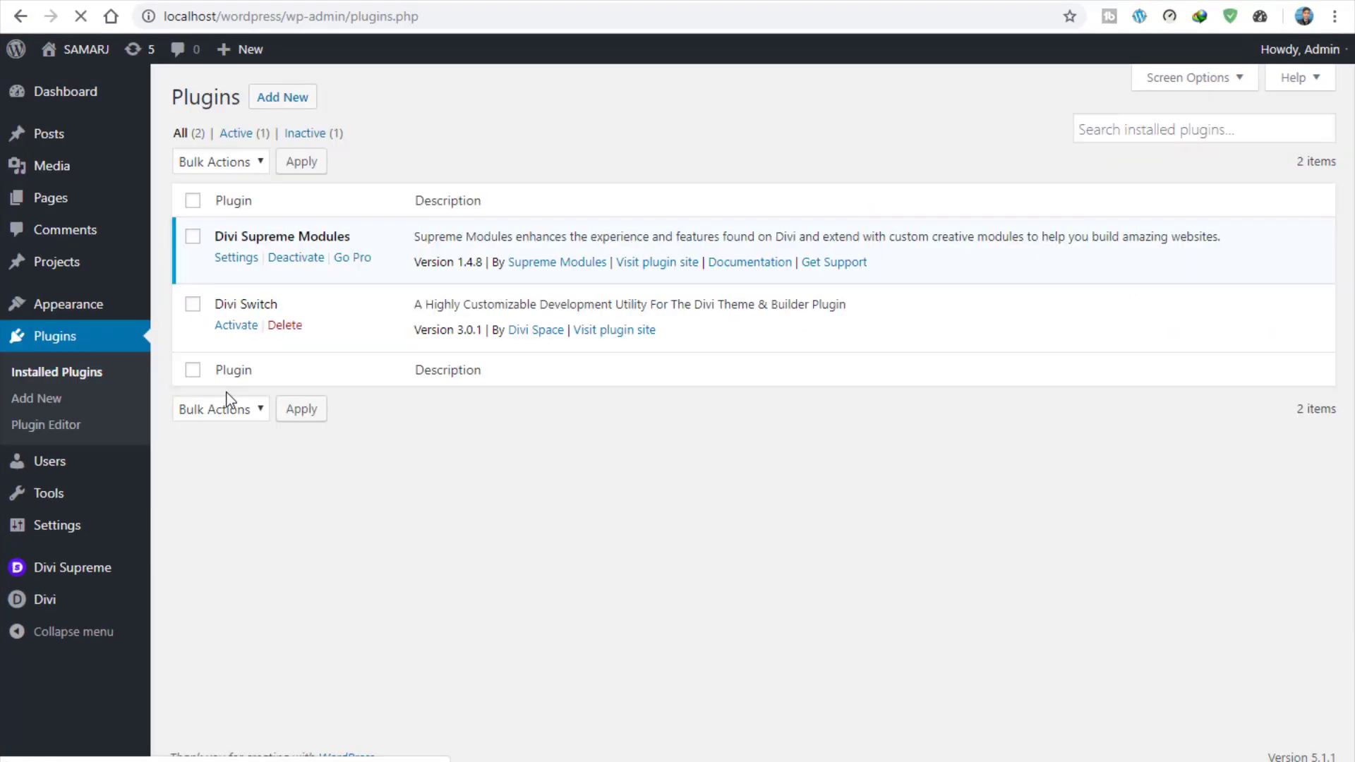
{"action": "left_click_drag", "start_coordinate": [242, 234], "coordinate": [363, 240]}
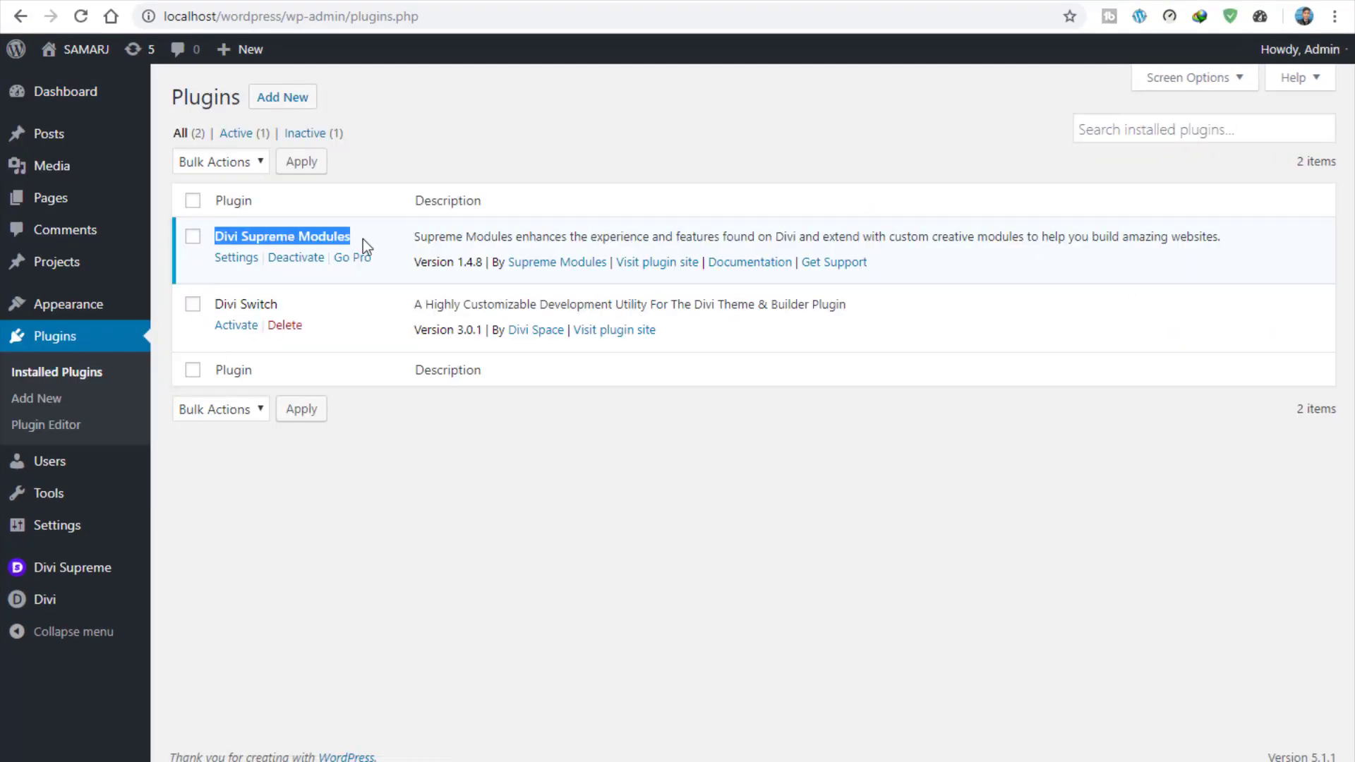
{"action": "left_click", "coordinate": [424, 595]}
Turn on Enable Divi Shortcodes in the Divi Supreme general settings and save the changes
{"action": "mouse_move", "coordinate": [88, 574]}
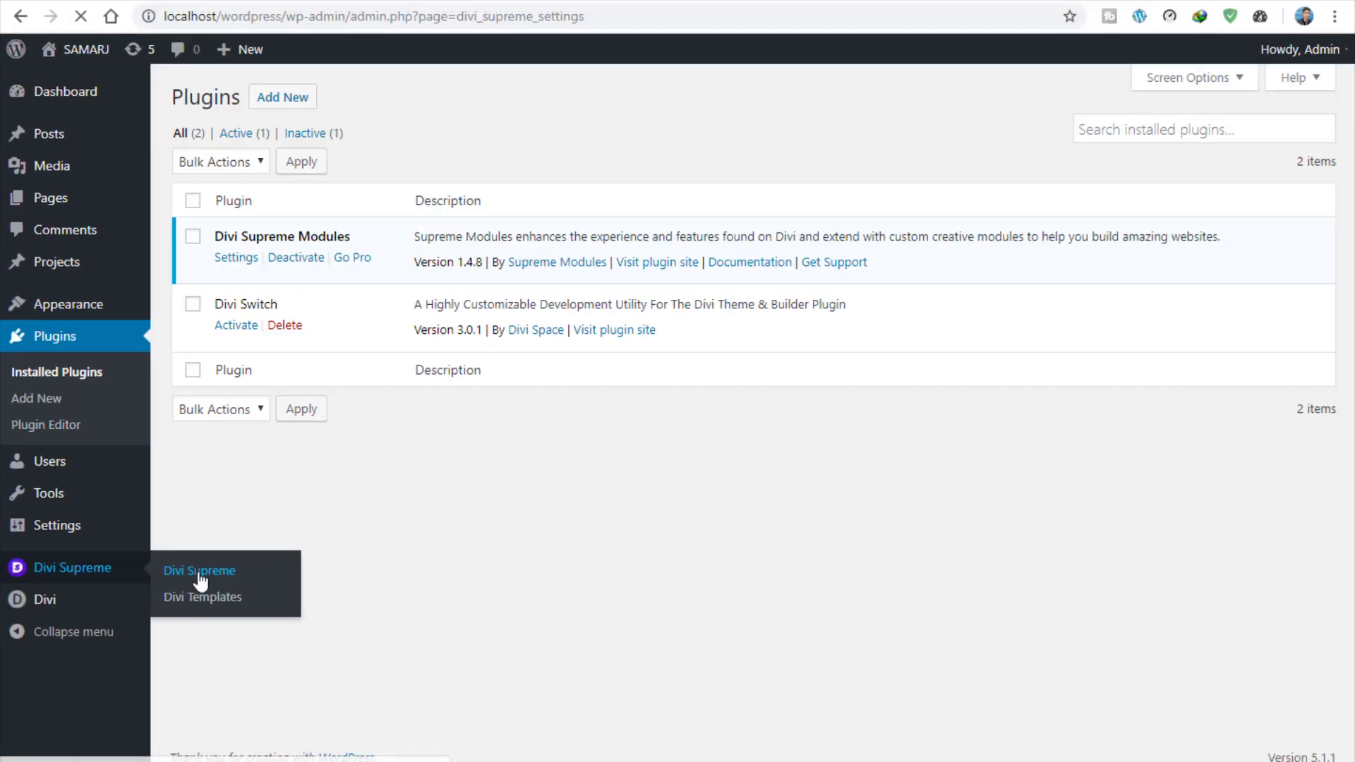
{"action": "left_click", "coordinate": [290, 487]}
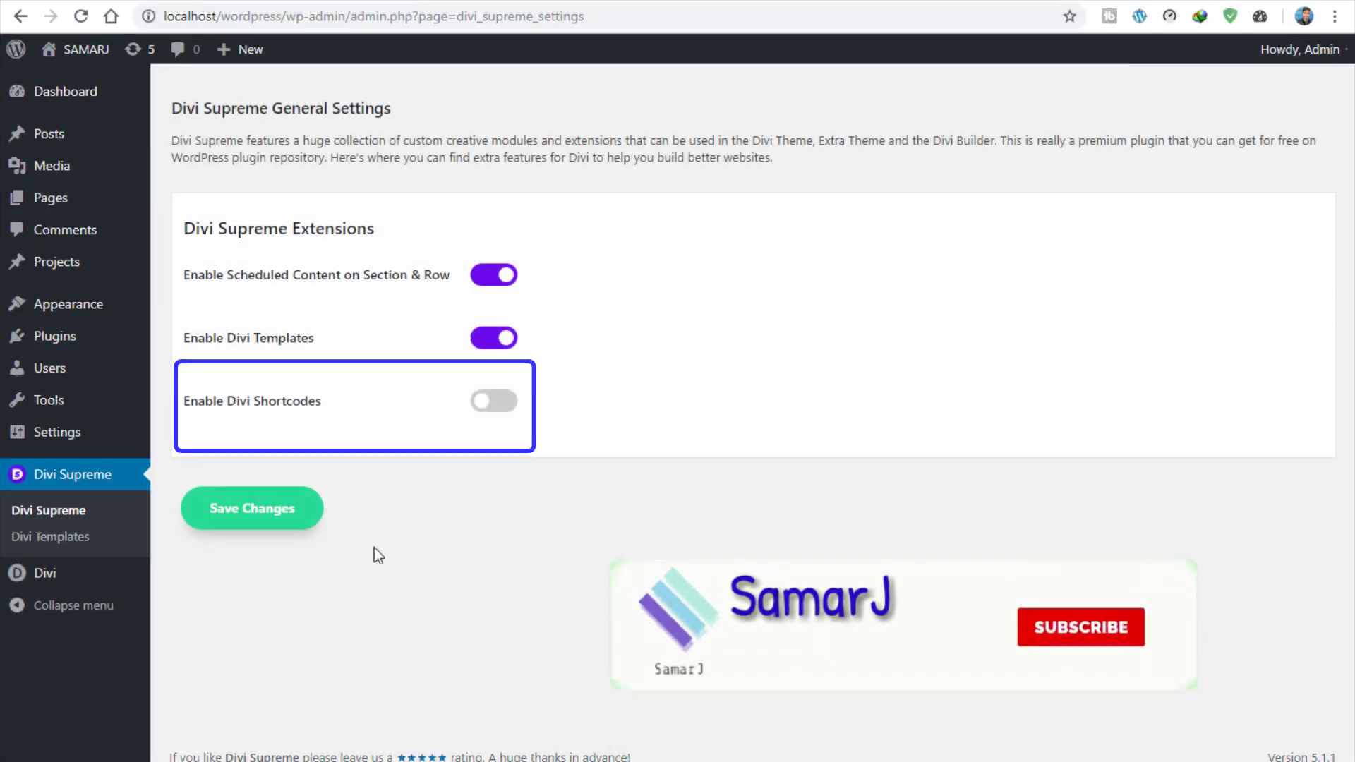
{"action": "left_click", "coordinate": [492, 407]}
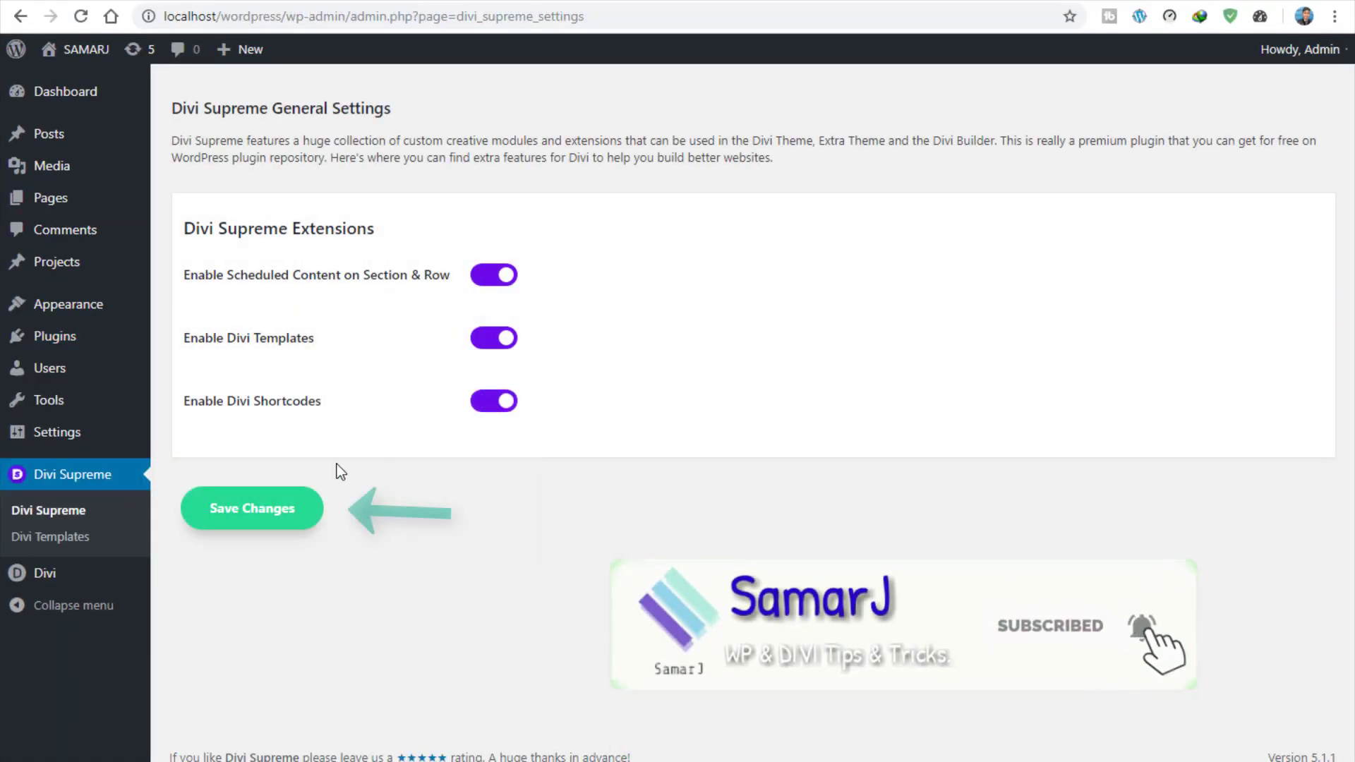
{"action": "left_click", "coordinate": [293, 510]}
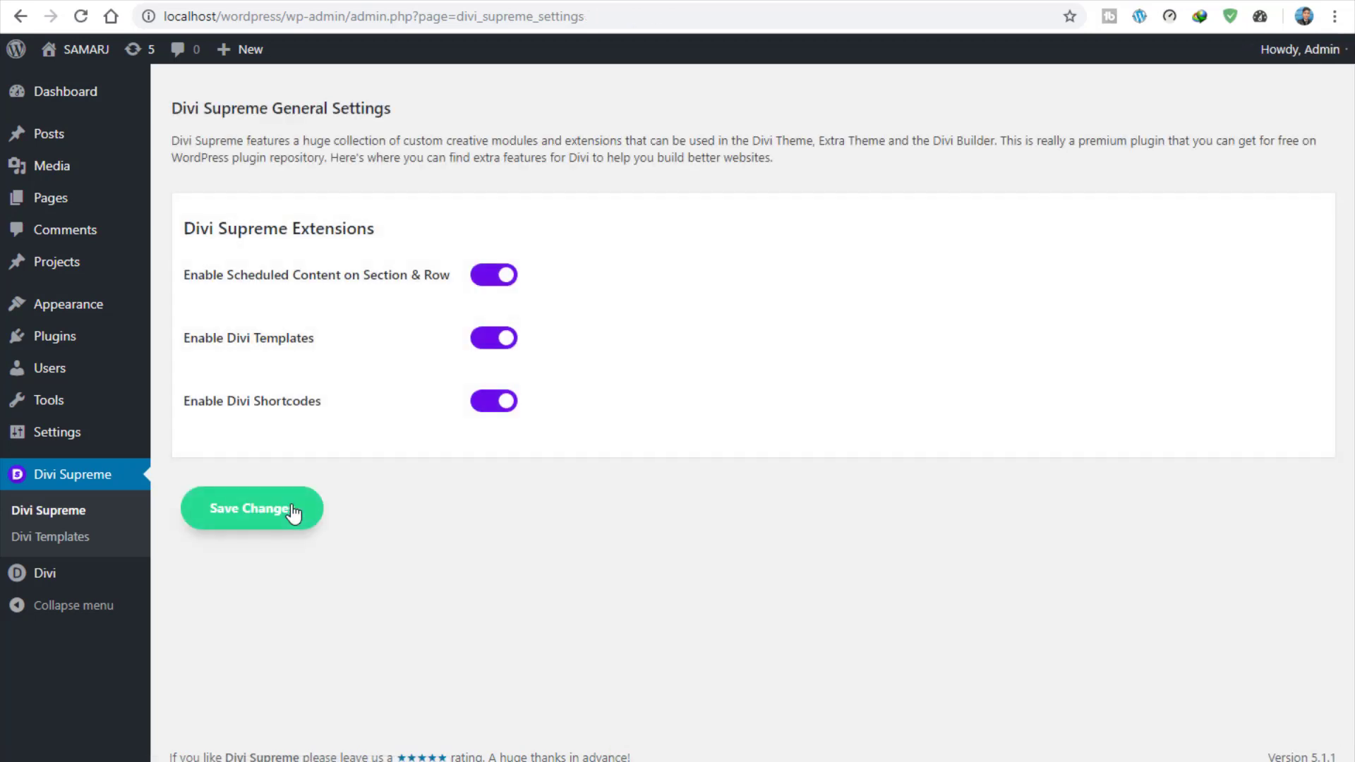
Insert a Button module below the blurb with the house icon
{"action": "mouse_move", "coordinate": [62, 573]}
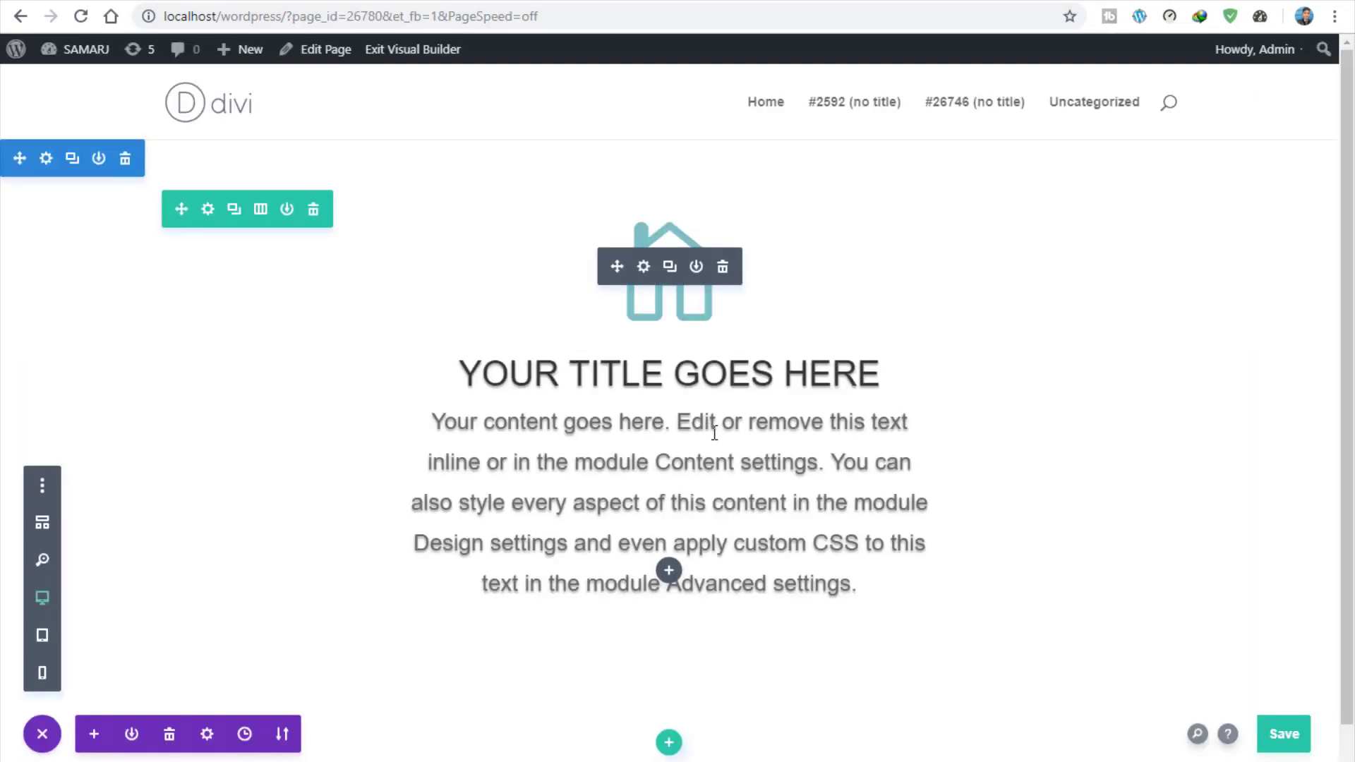
{"action": "scroll", "coordinate": [651, 517], "scroll_direction": "down", "scroll_amount": 1}
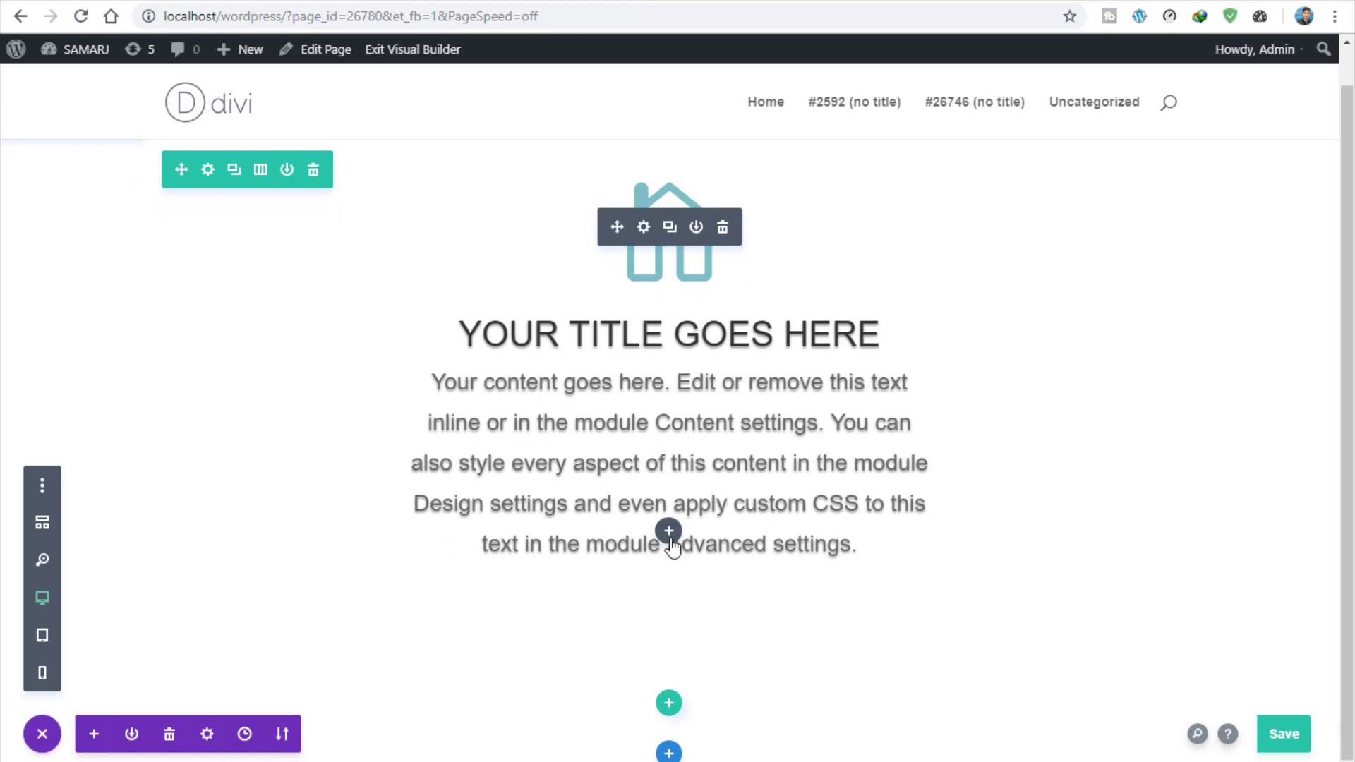
{"action": "left_click", "coordinate": [669, 532]}
{"action": "left_click", "coordinate": [580, 236]}
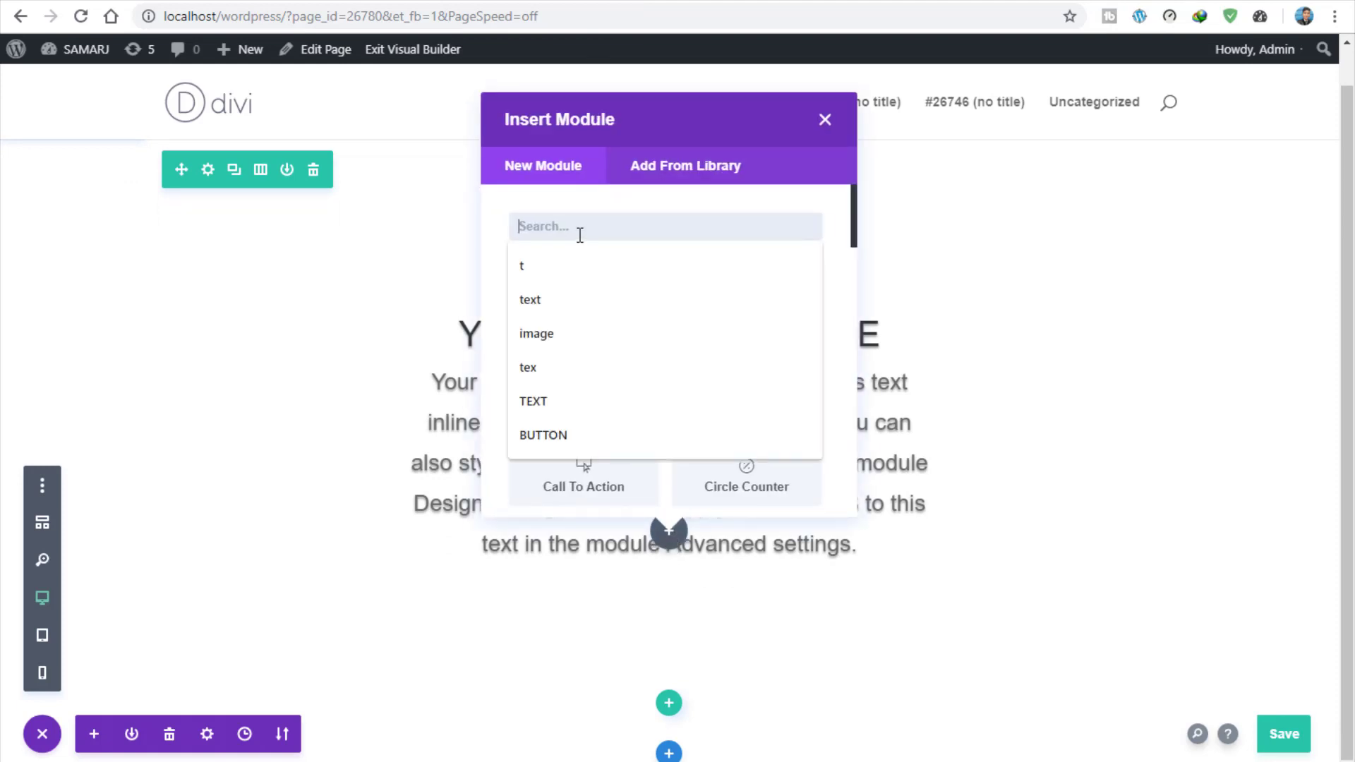
{"action": "type", "text": "button"}
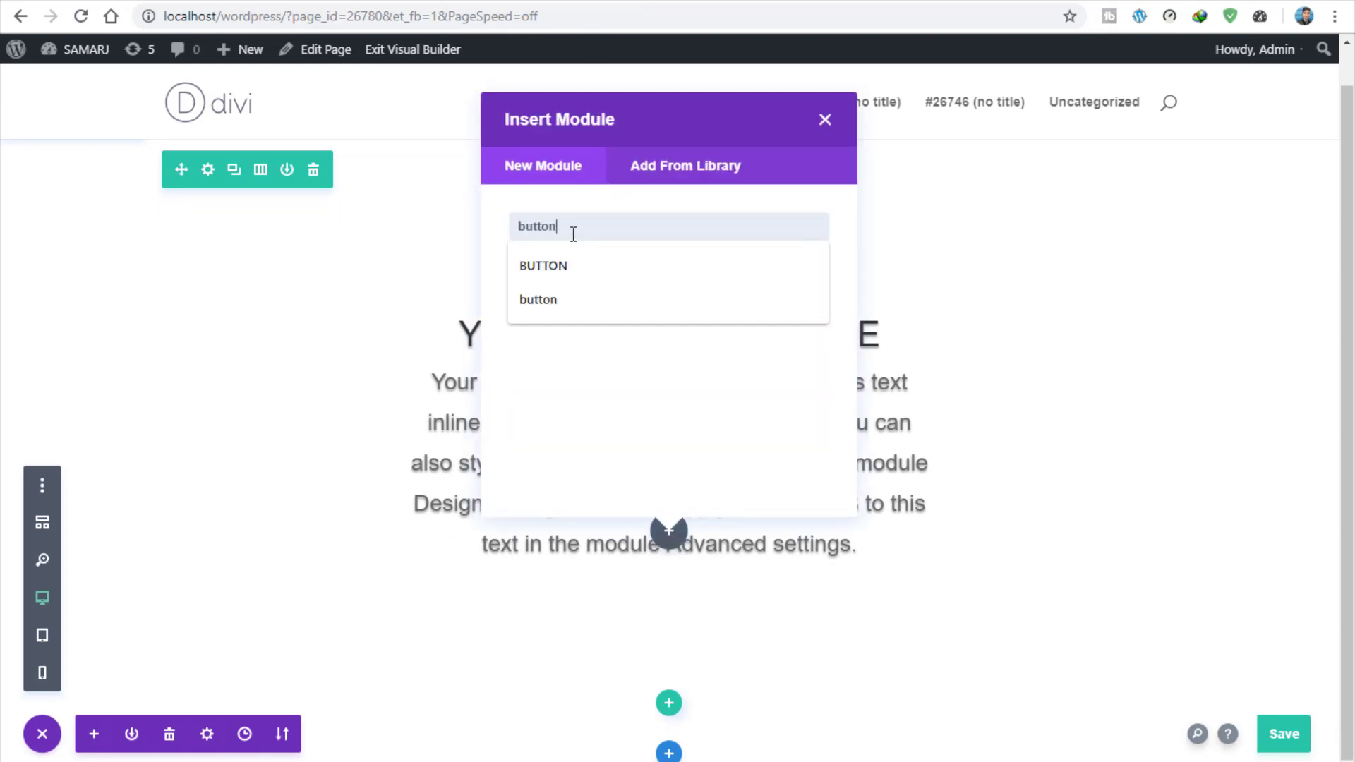
{"action": "left_click", "coordinate": [541, 298]}
{"action": "left_click", "coordinate": [540, 297]}
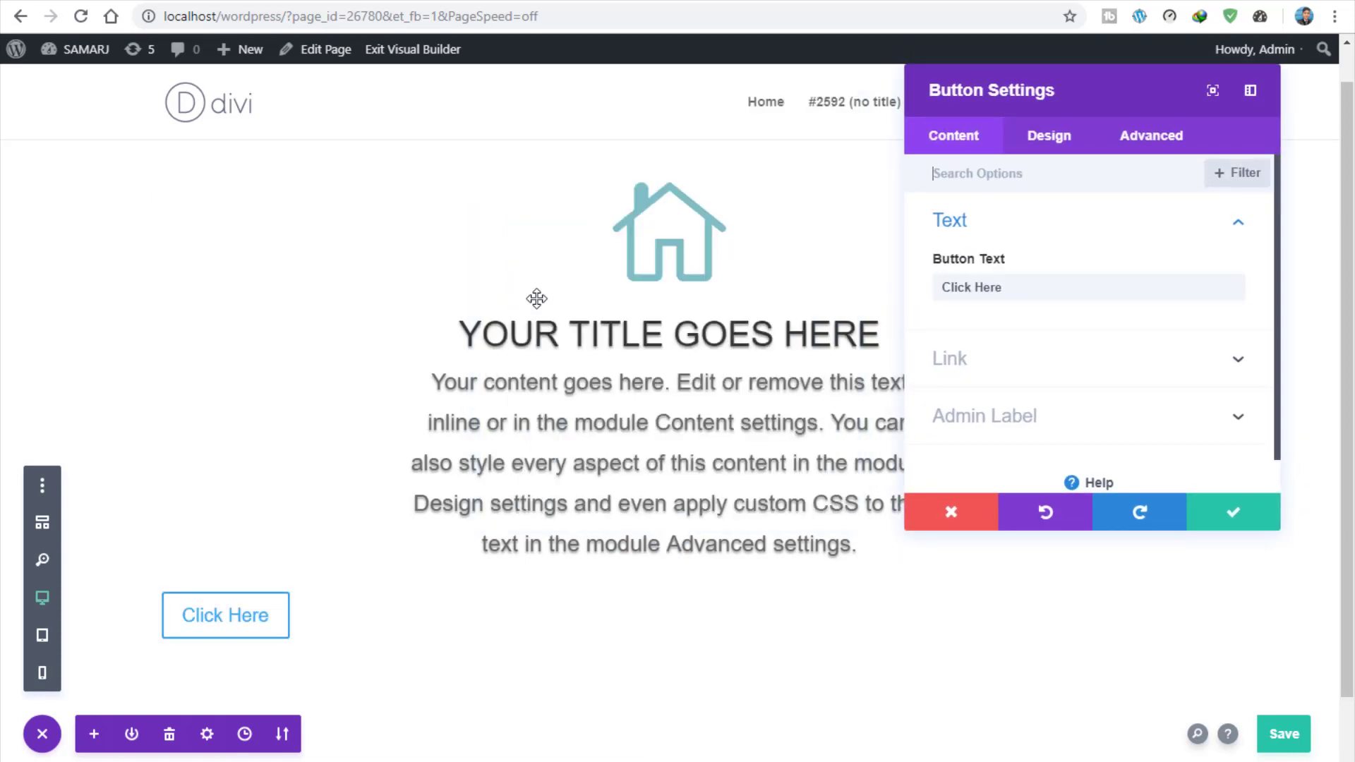
Replace the plain button below the blurb with the saved Button module from the library
{"action": "left_click_drag", "start_coordinate": [1041, 287], "coordinate": [826, 288]}
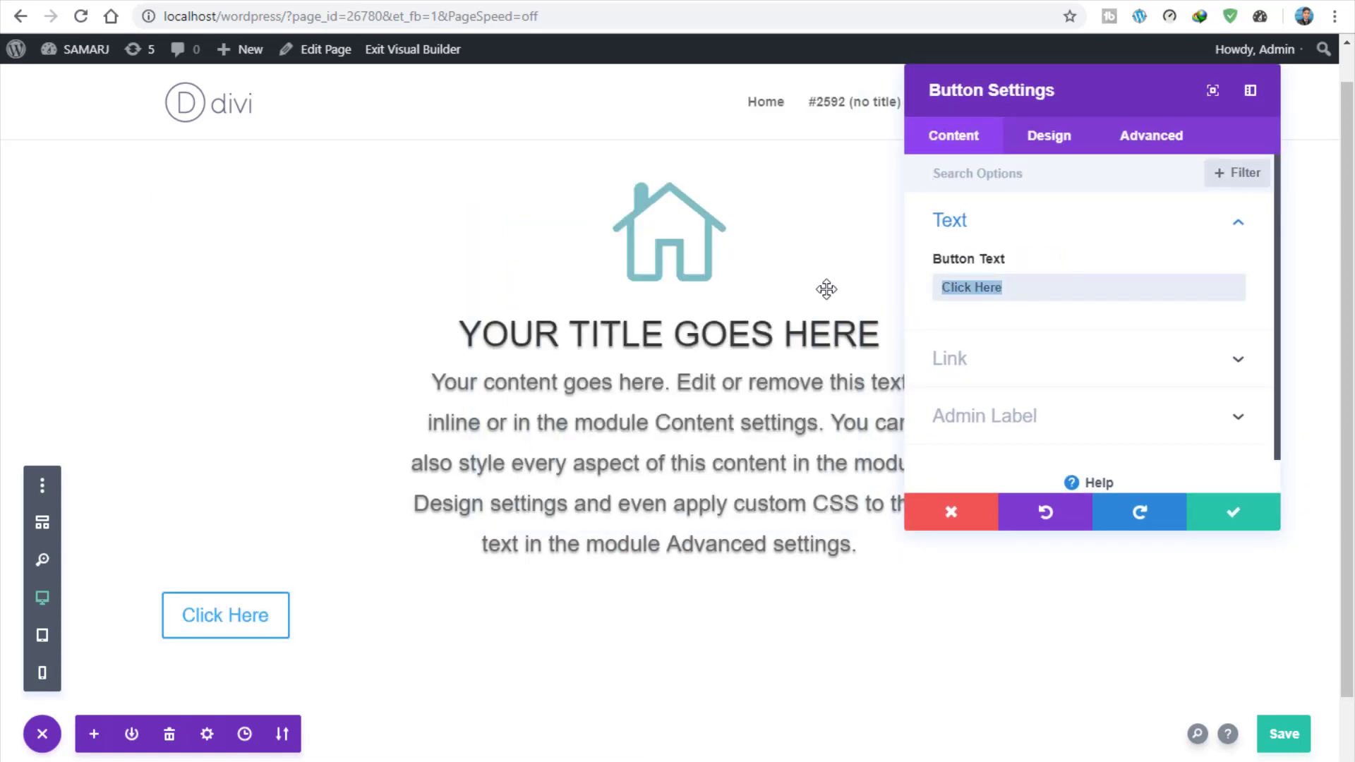
{"action": "left_click", "coordinate": [1219, 514]}
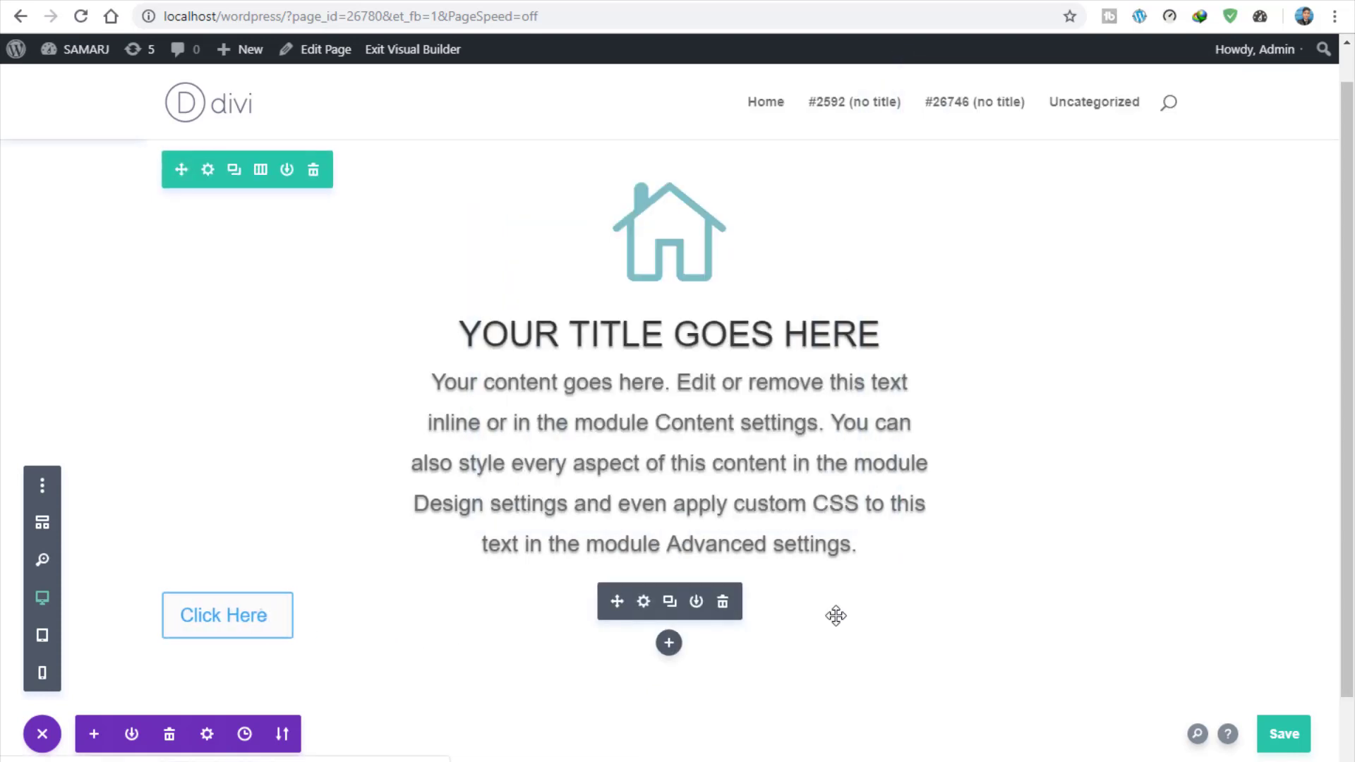
{"action": "left_click", "coordinate": [723, 601]}
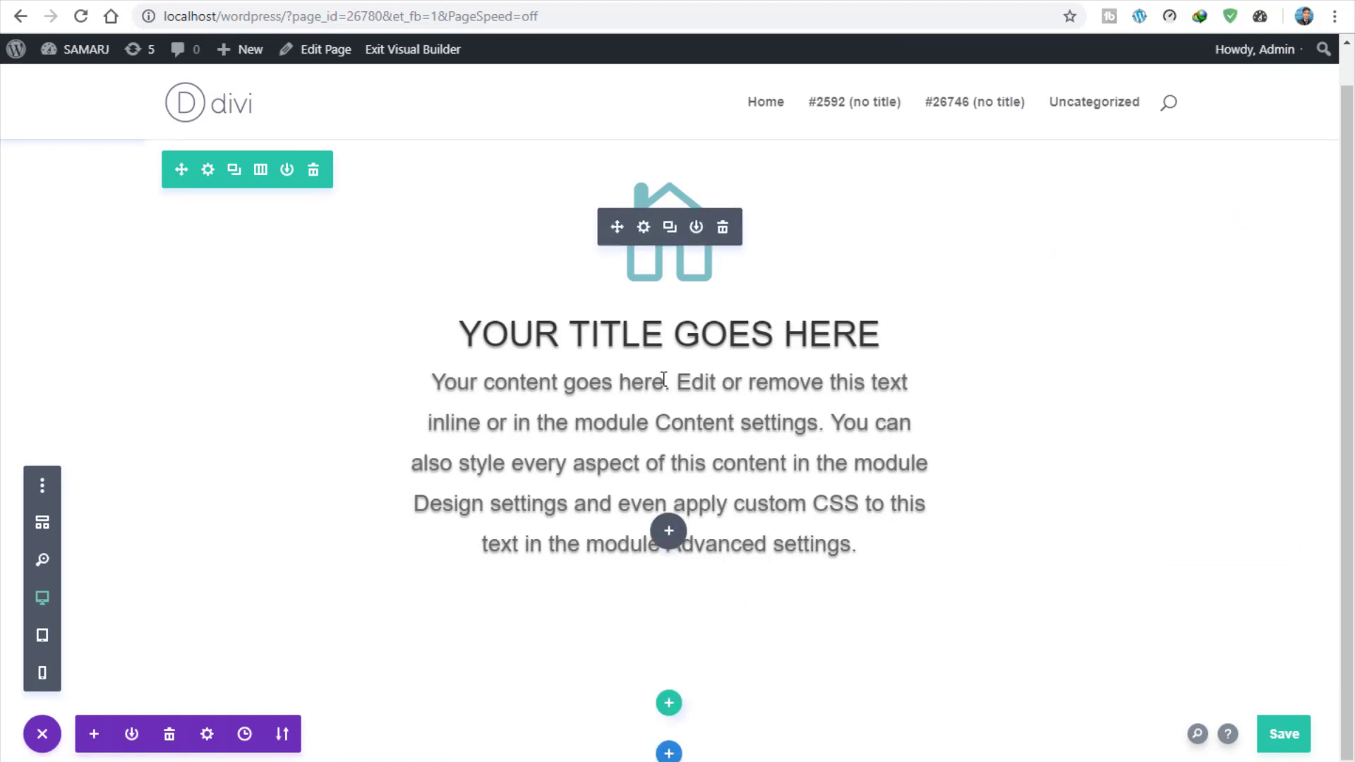
{"action": "left_click", "coordinate": [669, 531]}
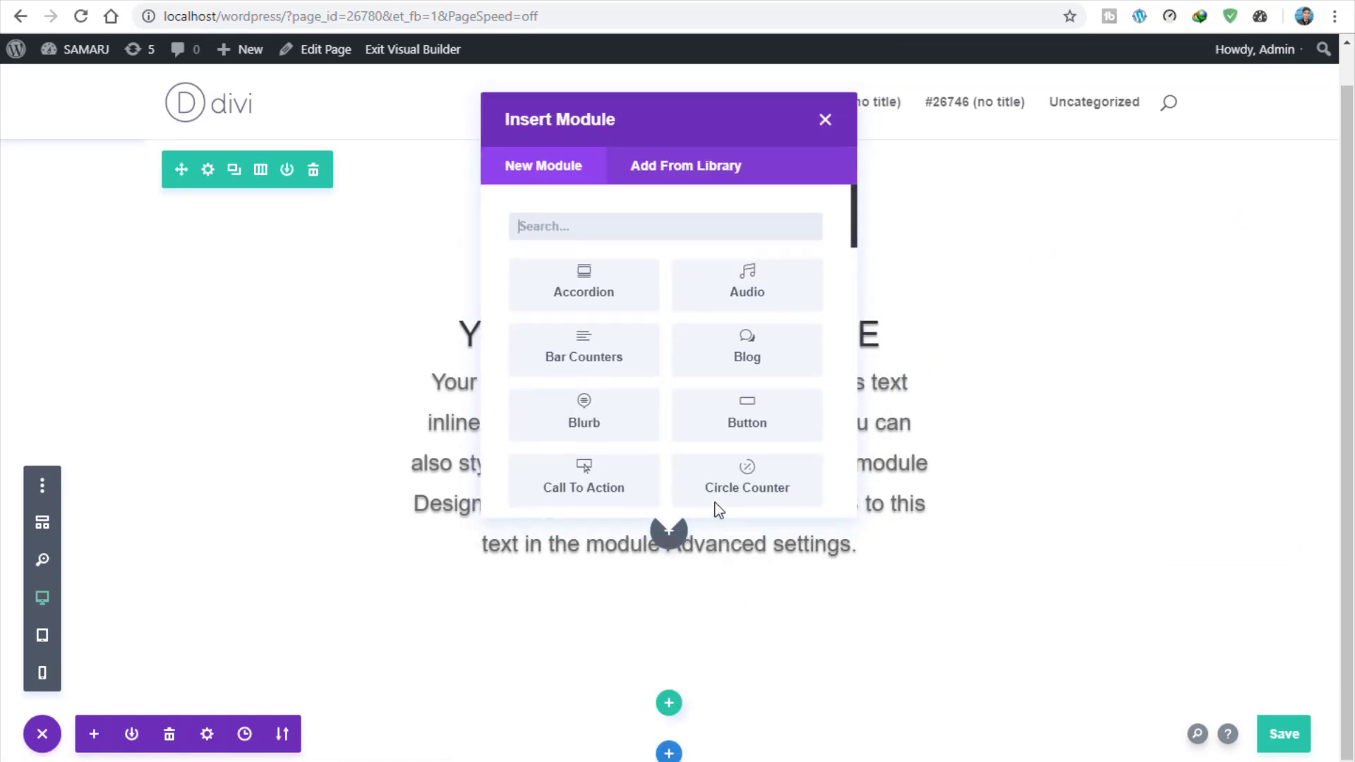
{"action": "left_click", "coordinate": [688, 171]}
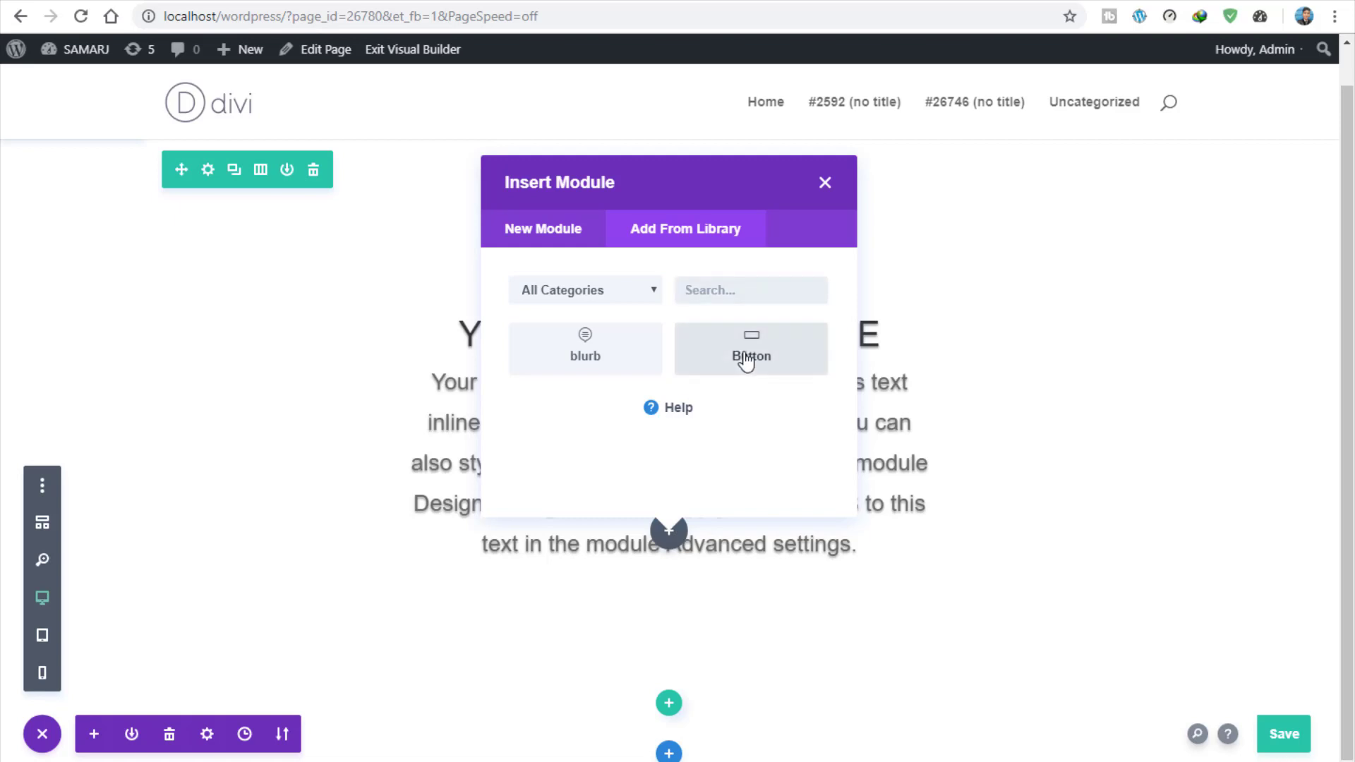
{"action": "left_click", "coordinate": [741, 355]}
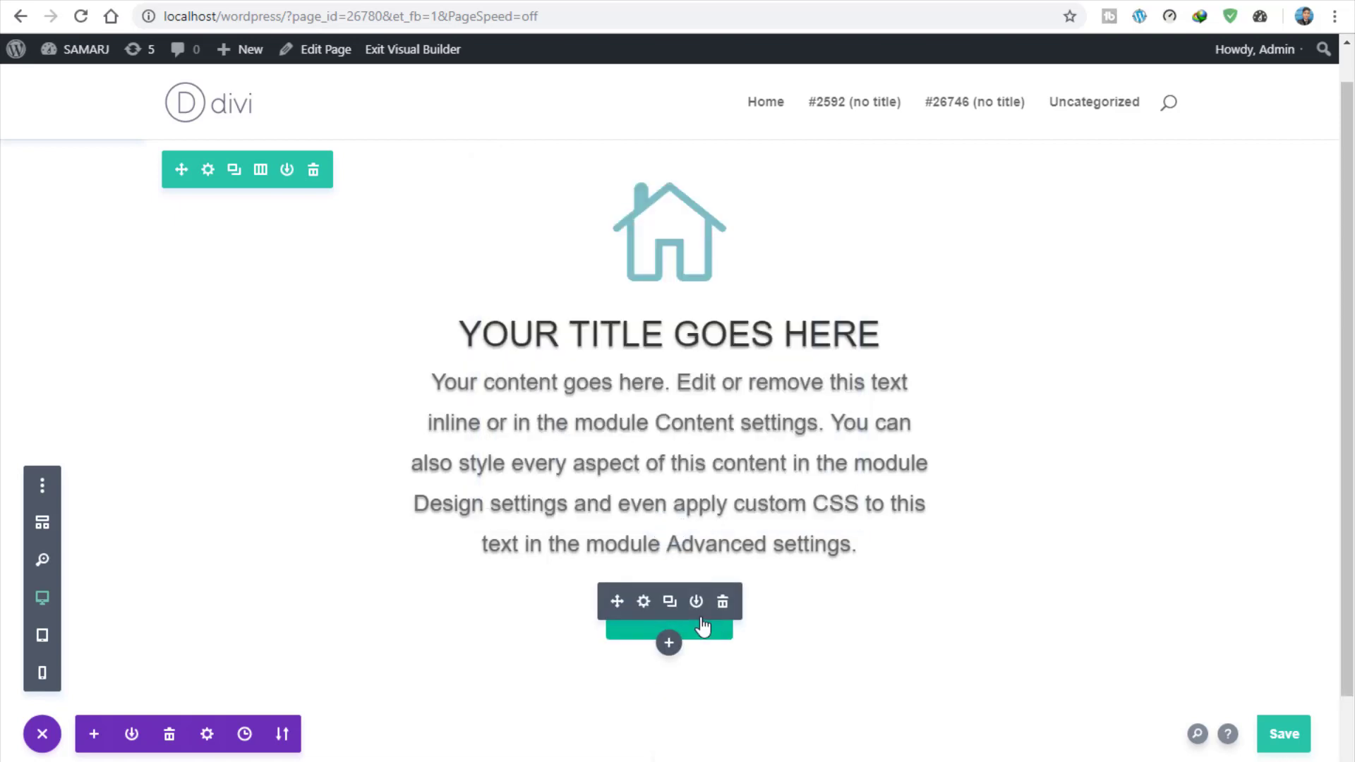
Save the green button module to the Divi Library as Button 2 and save the page
{"action": "left_click", "coordinate": [695, 611]}
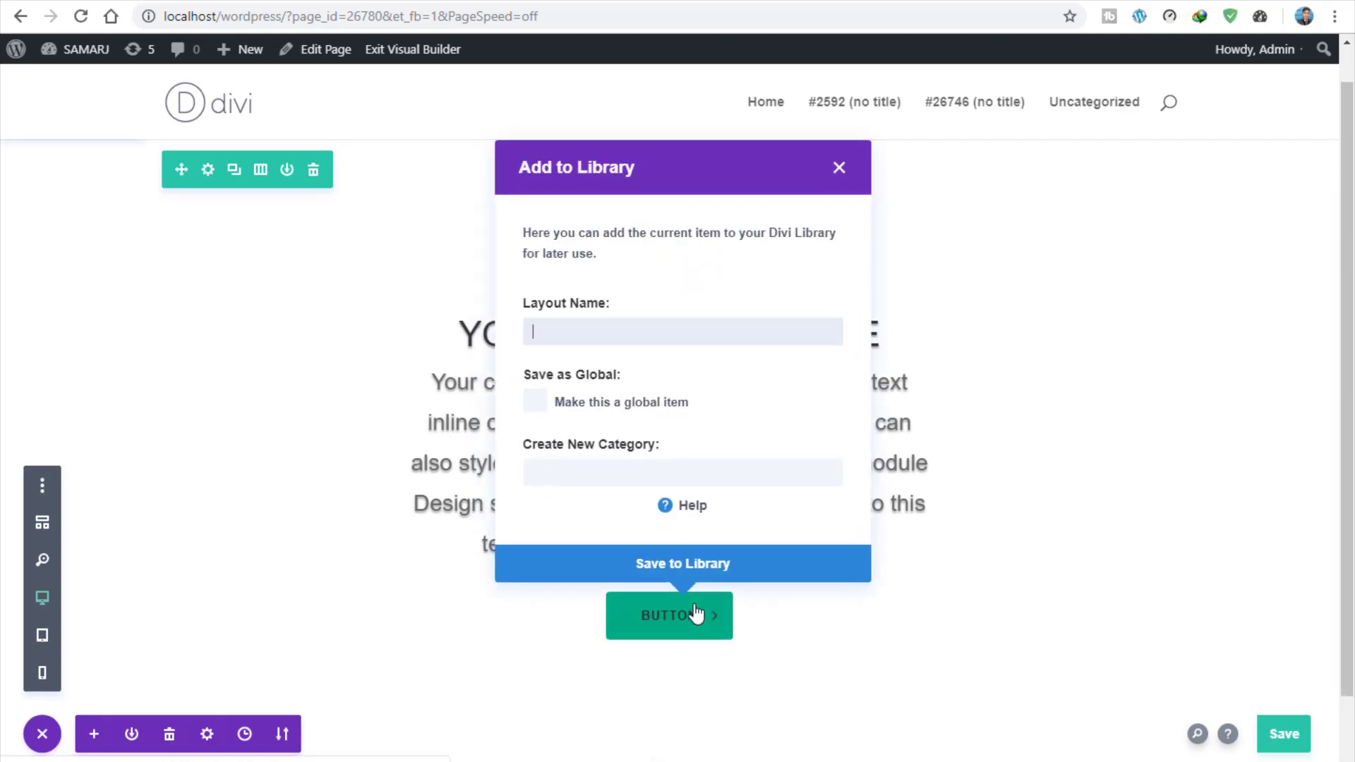
{"action": "left_click", "coordinate": [559, 329]}
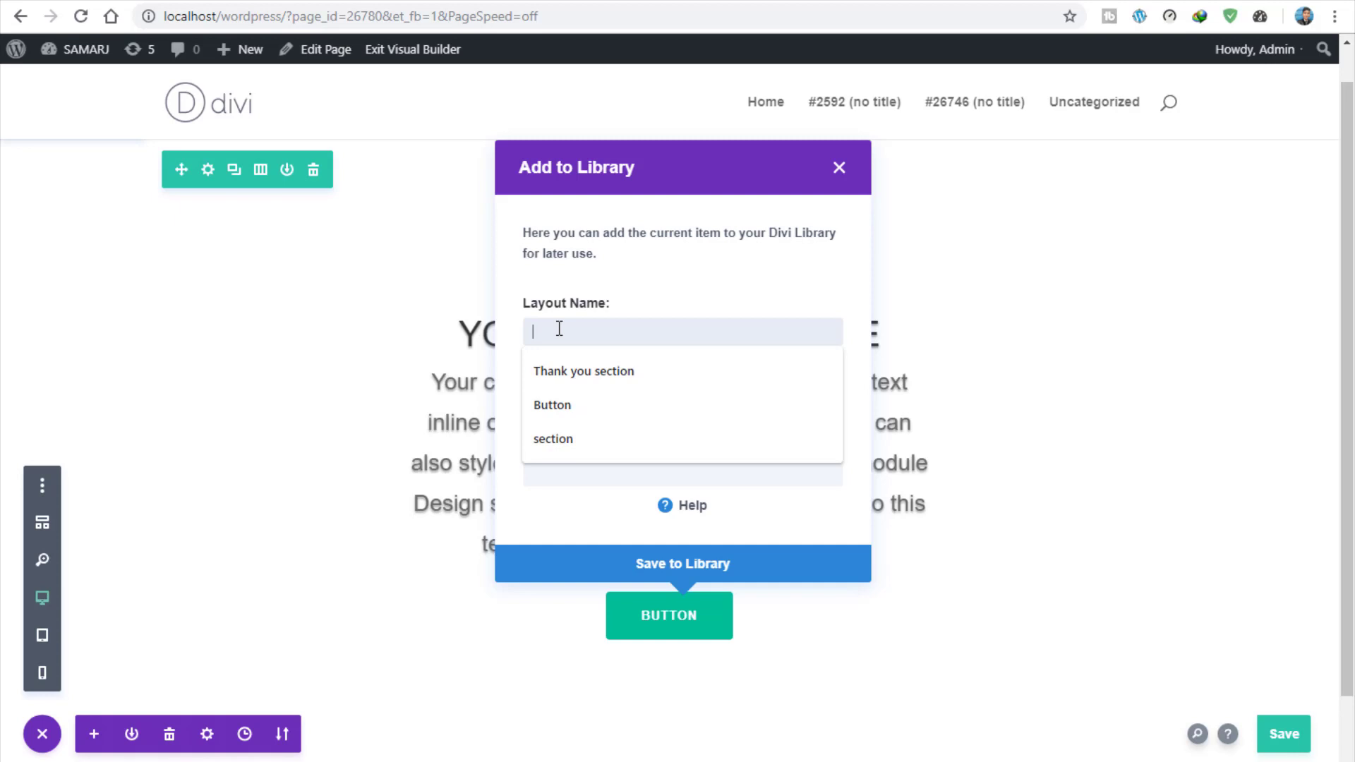
{"action": "type", "text": "bu"}
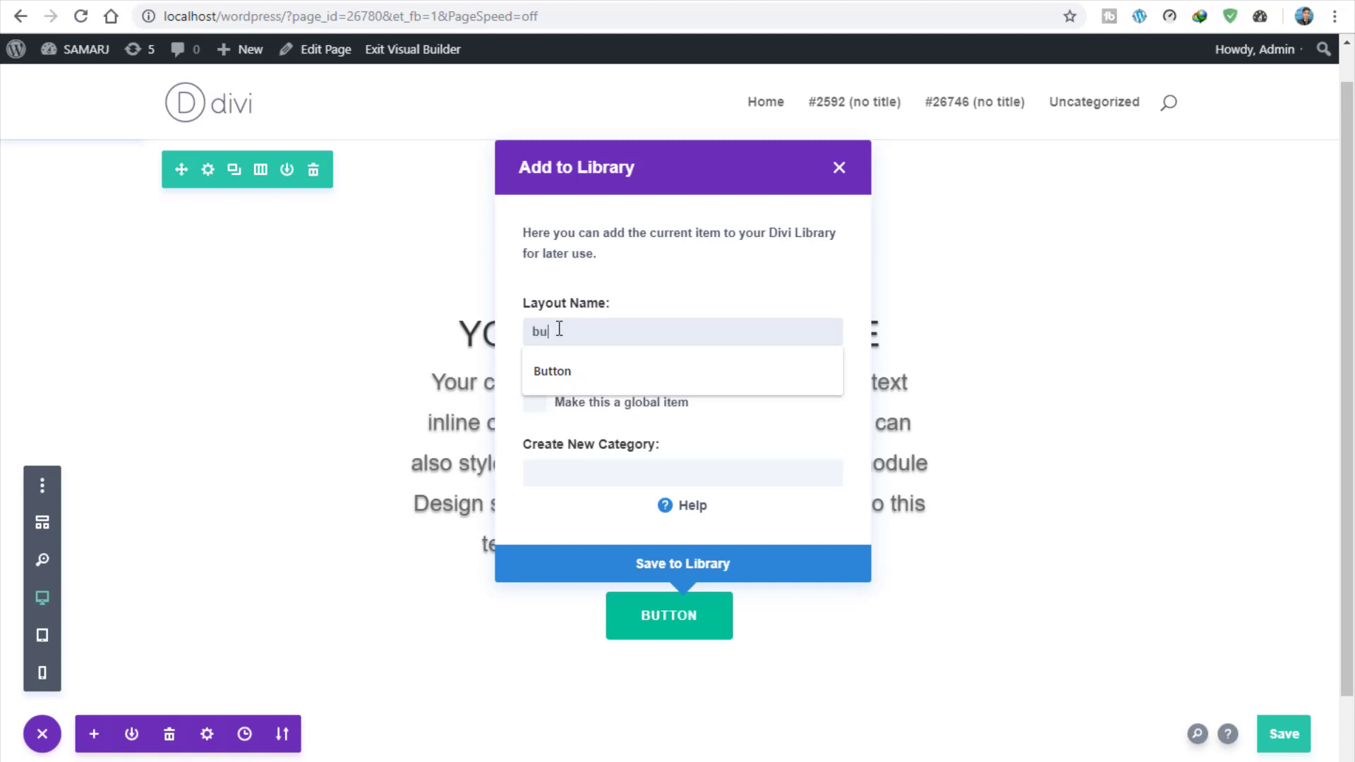
{"action": "left_click", "coordinate": [561, 358]}
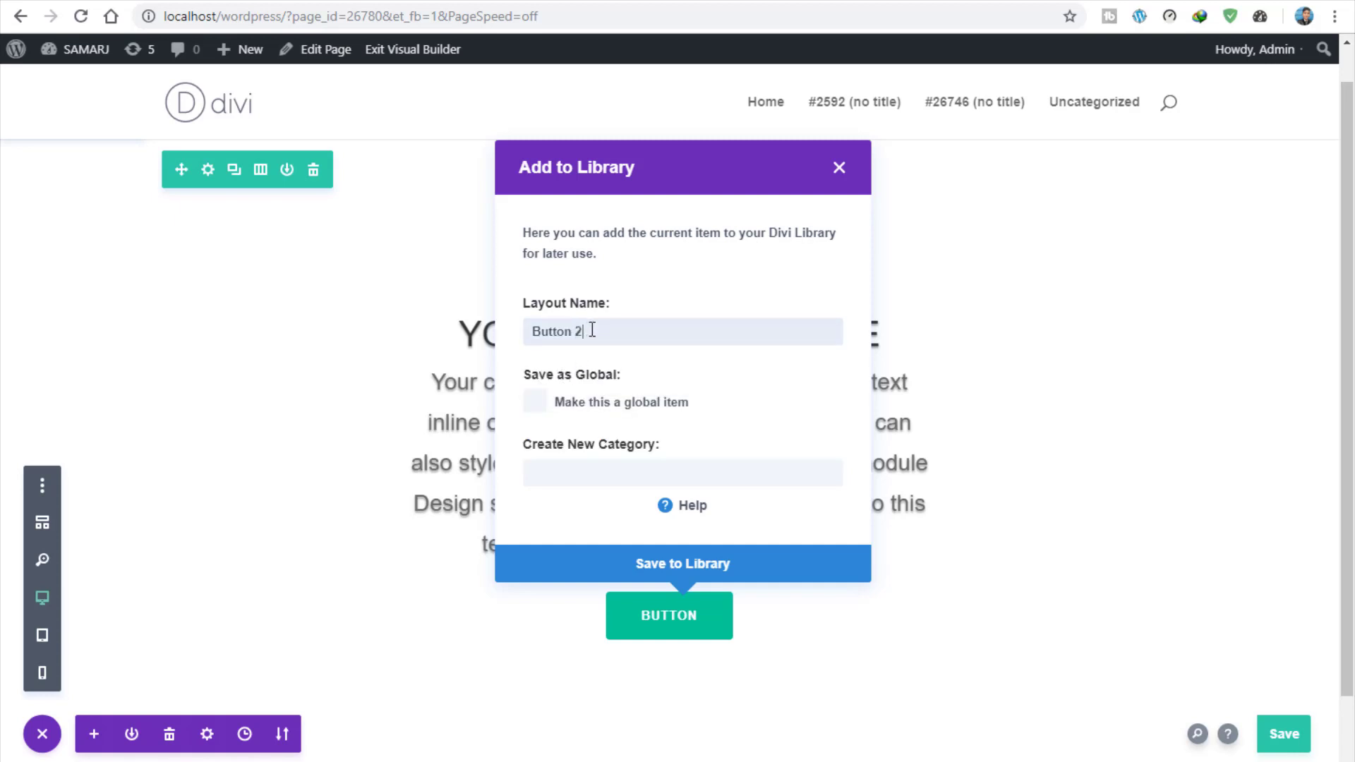
{"action": "left_click", "coordinate": [627, 563]}
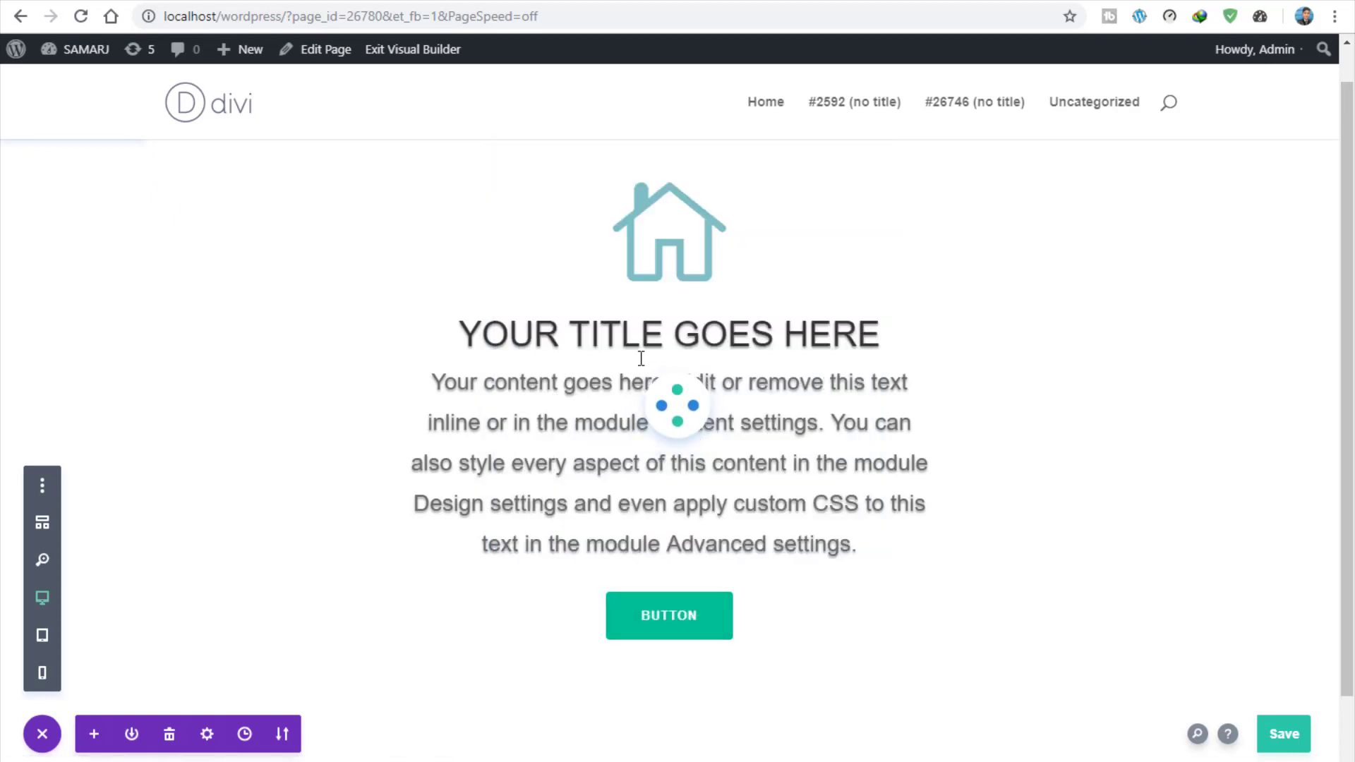
{"action": "left_click", "coordinate": [1292, 747]}
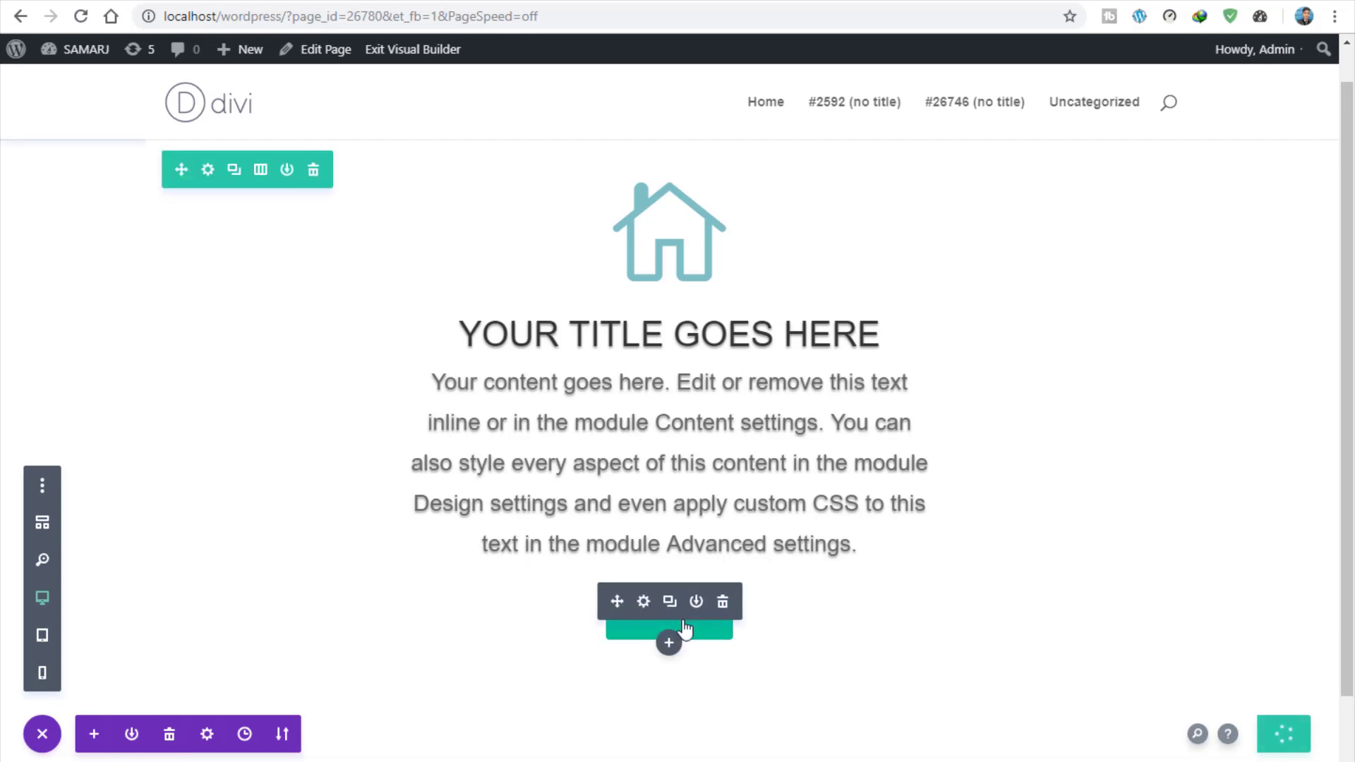
Delete the button below the blurb and copy the shortcode of Button 2 from the Divi Library list
{"action": "left_click", "coordinate": [723, 604]}
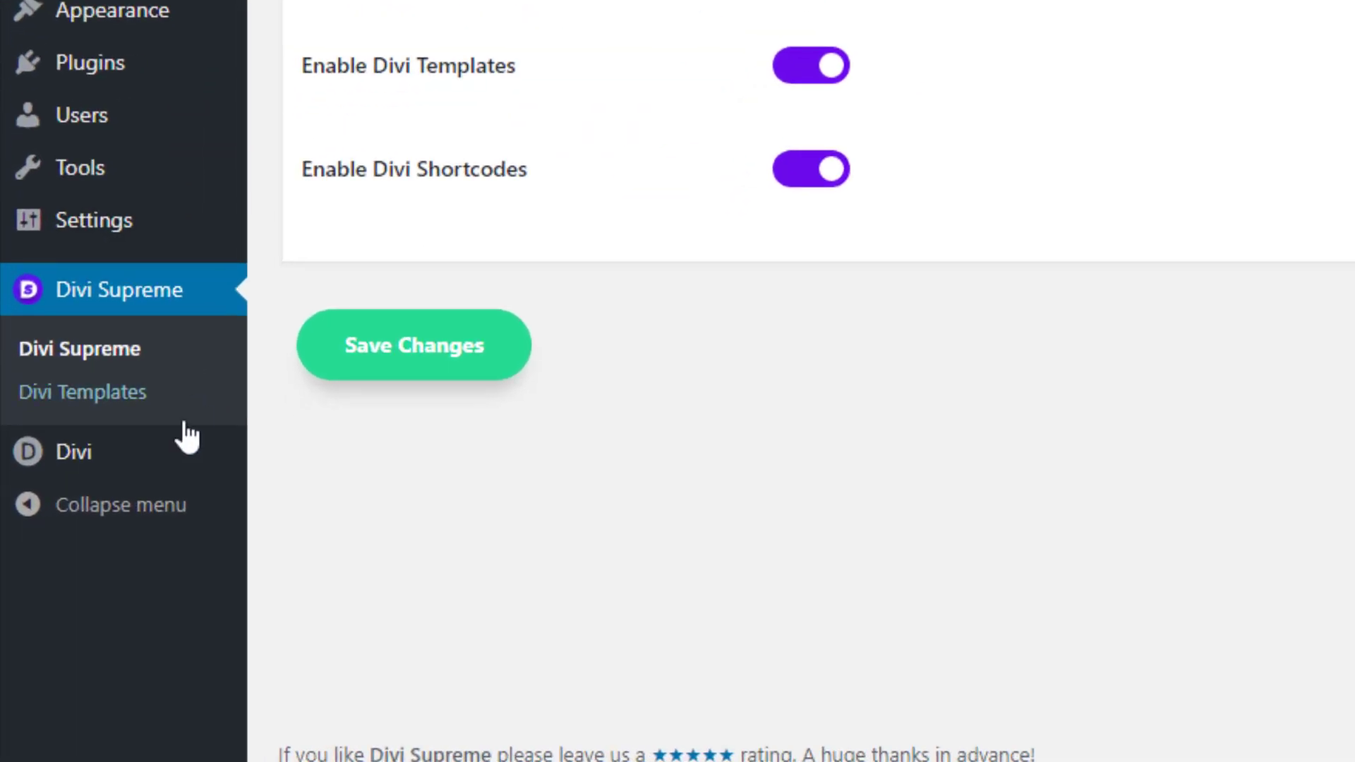
{"action": "mouse_move", "coordinate": [227, 468]}
{"action": "left_click", "coordinate": [297, 639]}
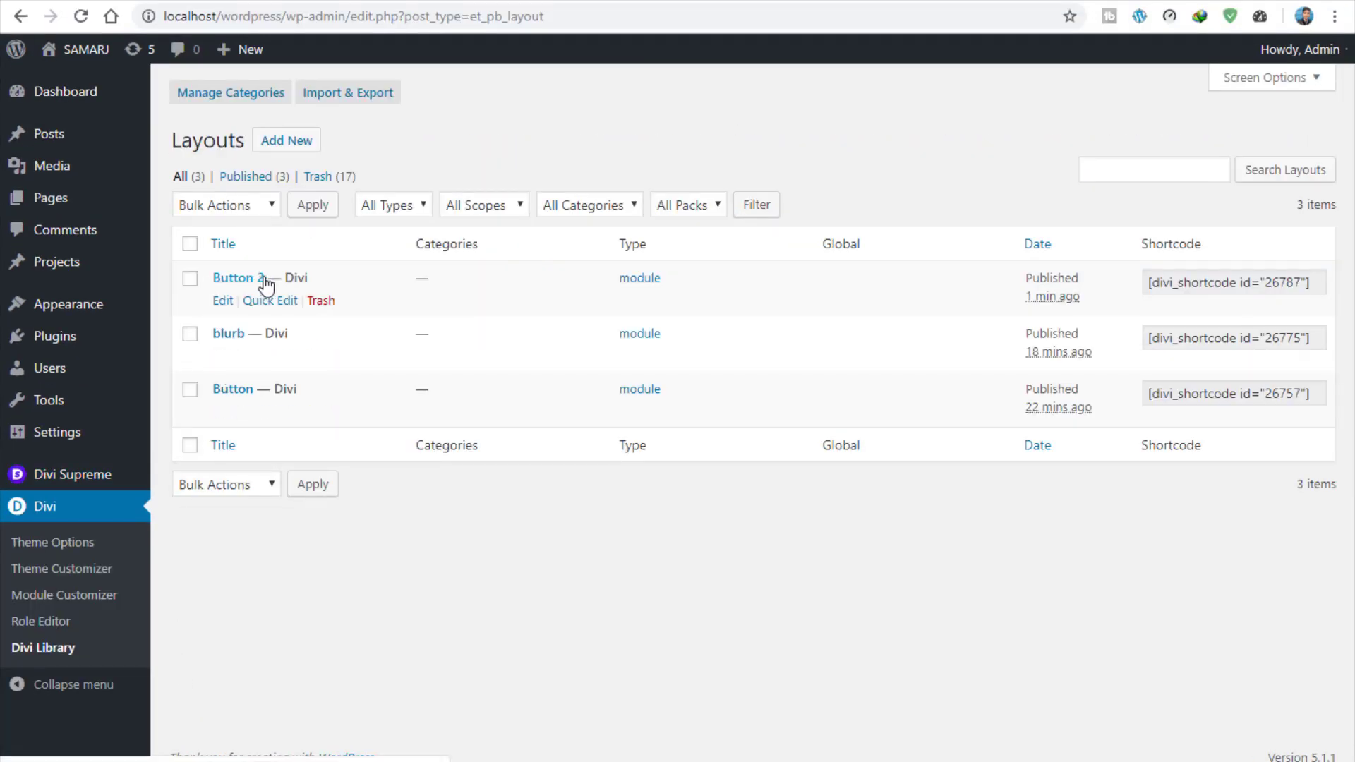
{"action": "left_click", "coordinate": [1242, 283]}
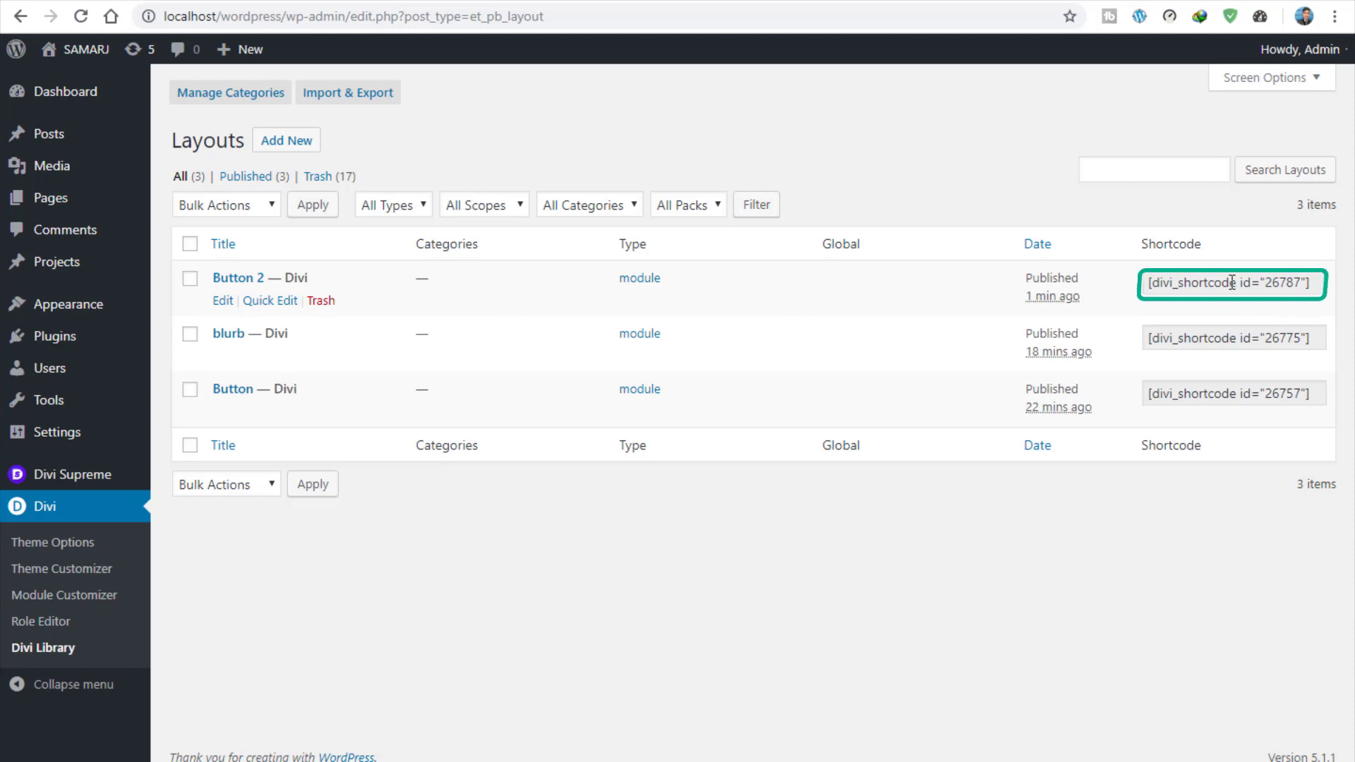
{"action": "triple_click", "coordinate": [1314, 281]}
{"action": "key", "text": "ctrl+c"}
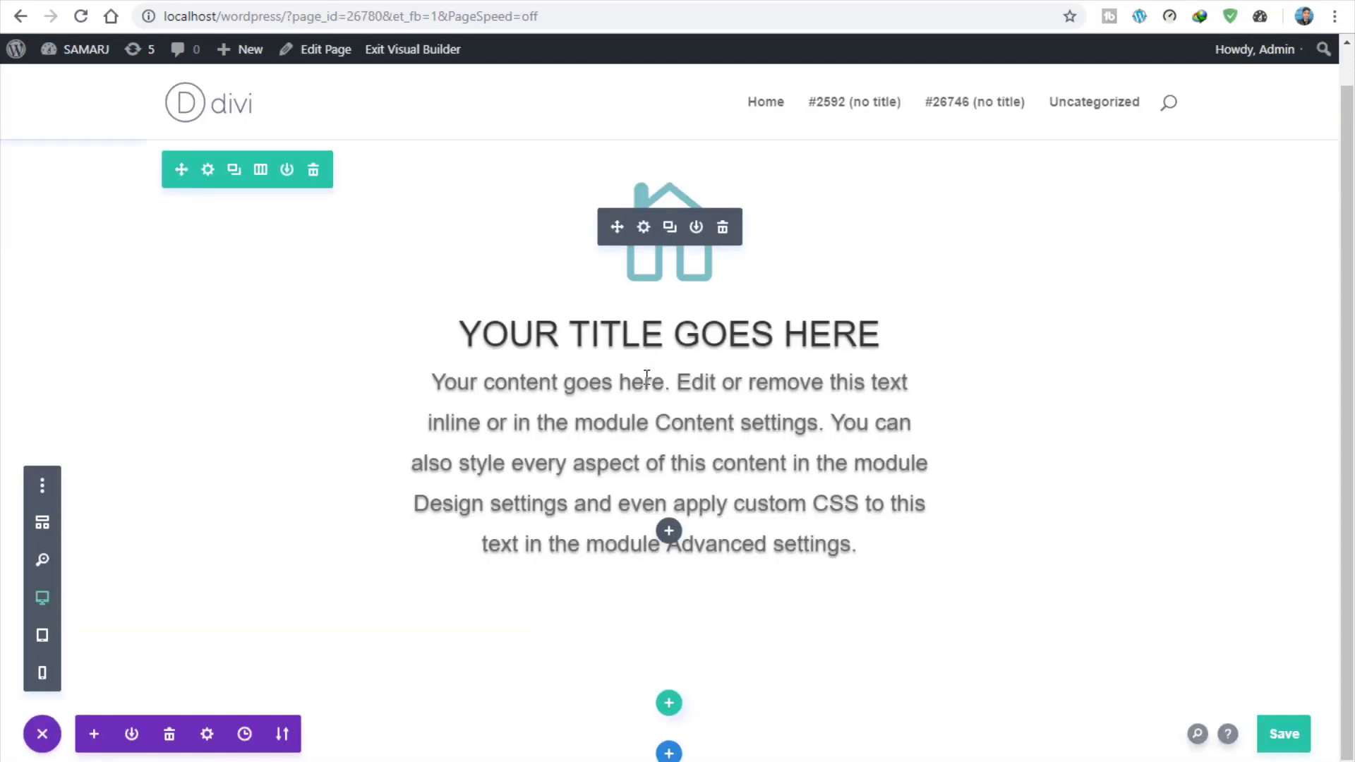
Add the shortcode [divi_shortcode id="26787"] below the paragraph in the blurb's content and apply the settings
{"action": "left_click", "coordinate": [641, 229]}
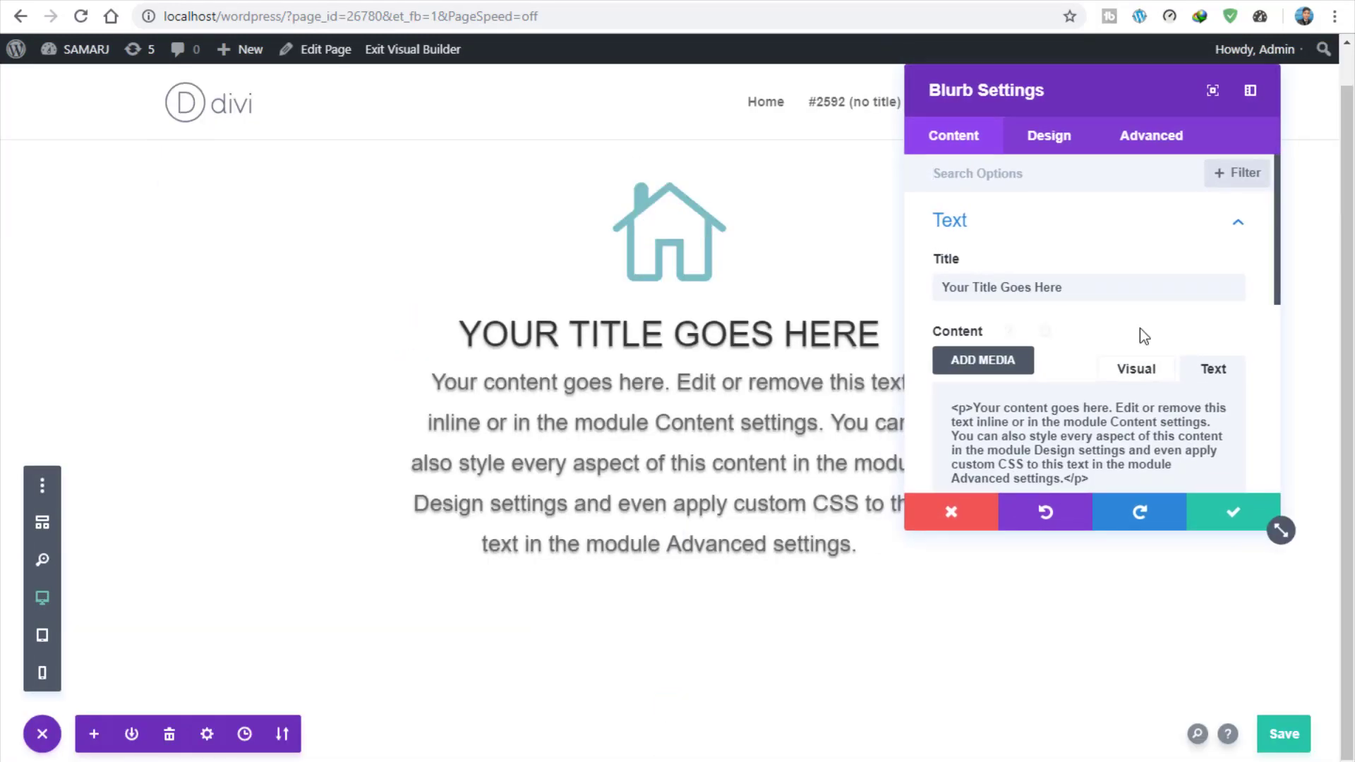
{"action": "scroll", "coordinate": [1140, 328], "scroll_direction": "down", "scroll_amount": 3}
{"action": "left_click", "coordinate": [1135, 305]}
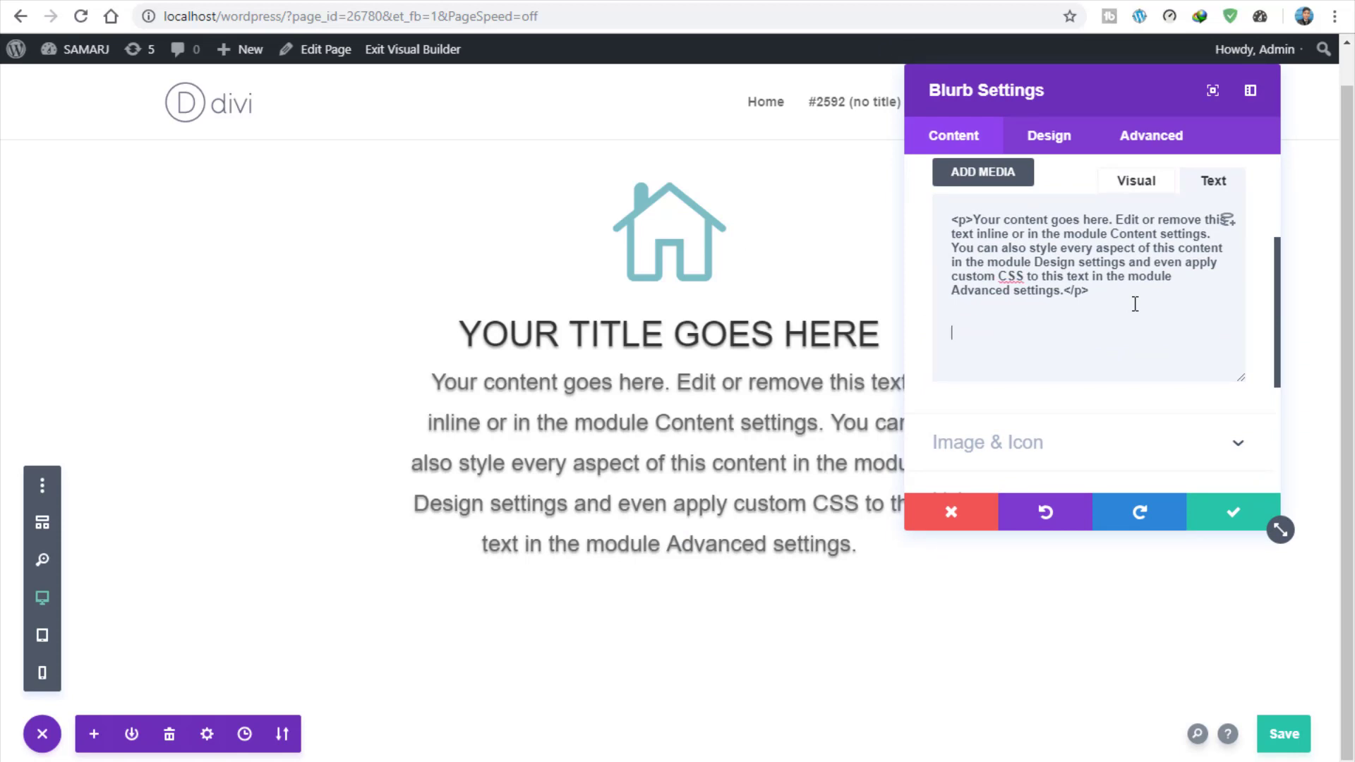
{"action": "key", "text": "ctrl+v"}
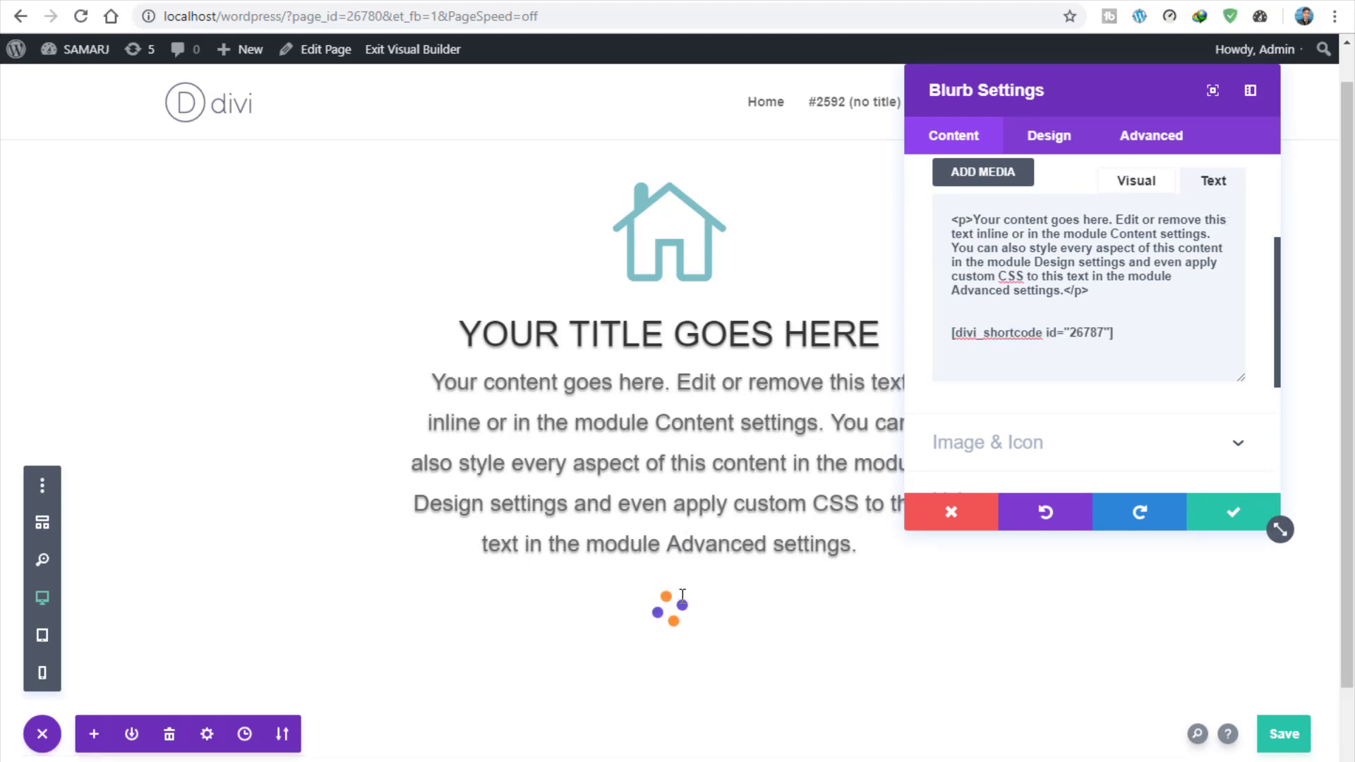
{"action": "left_click", "coordinate": [1233, 512]}
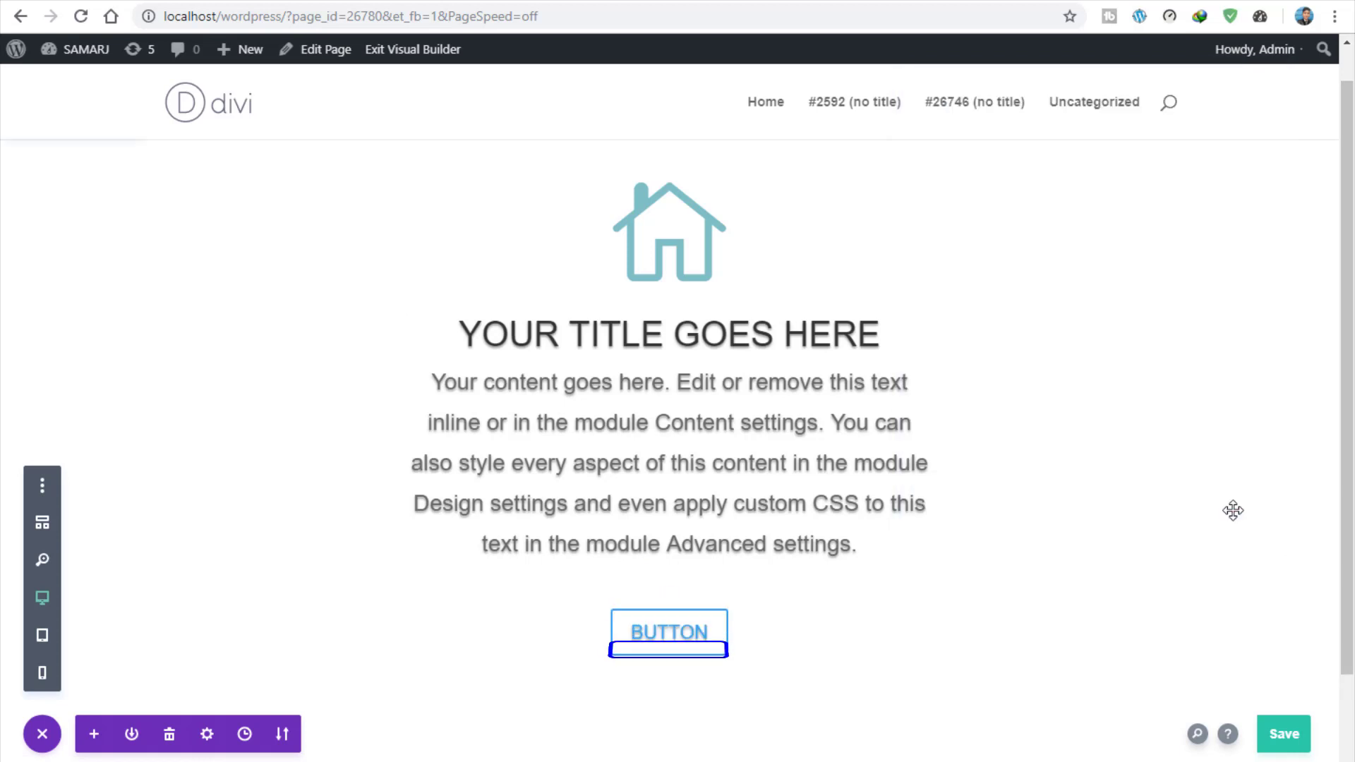
Apply a box shadow preset around the whole blurb in its design settings
{"action": "mouse_move", "coordinate": [650, 357]}
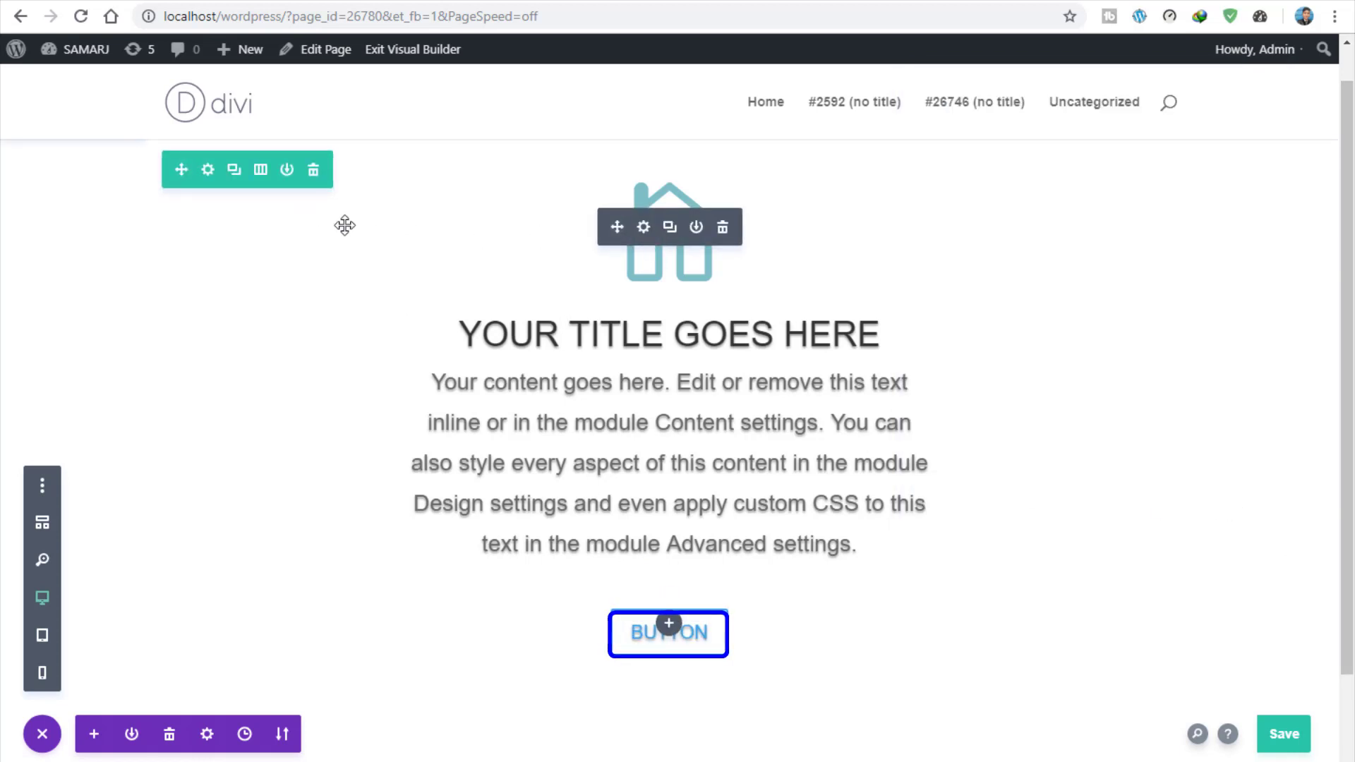
{"action": "left_click", "coordinate": [643, 227]}
{"action": "left_click", "coordinate": [1048, 136]}
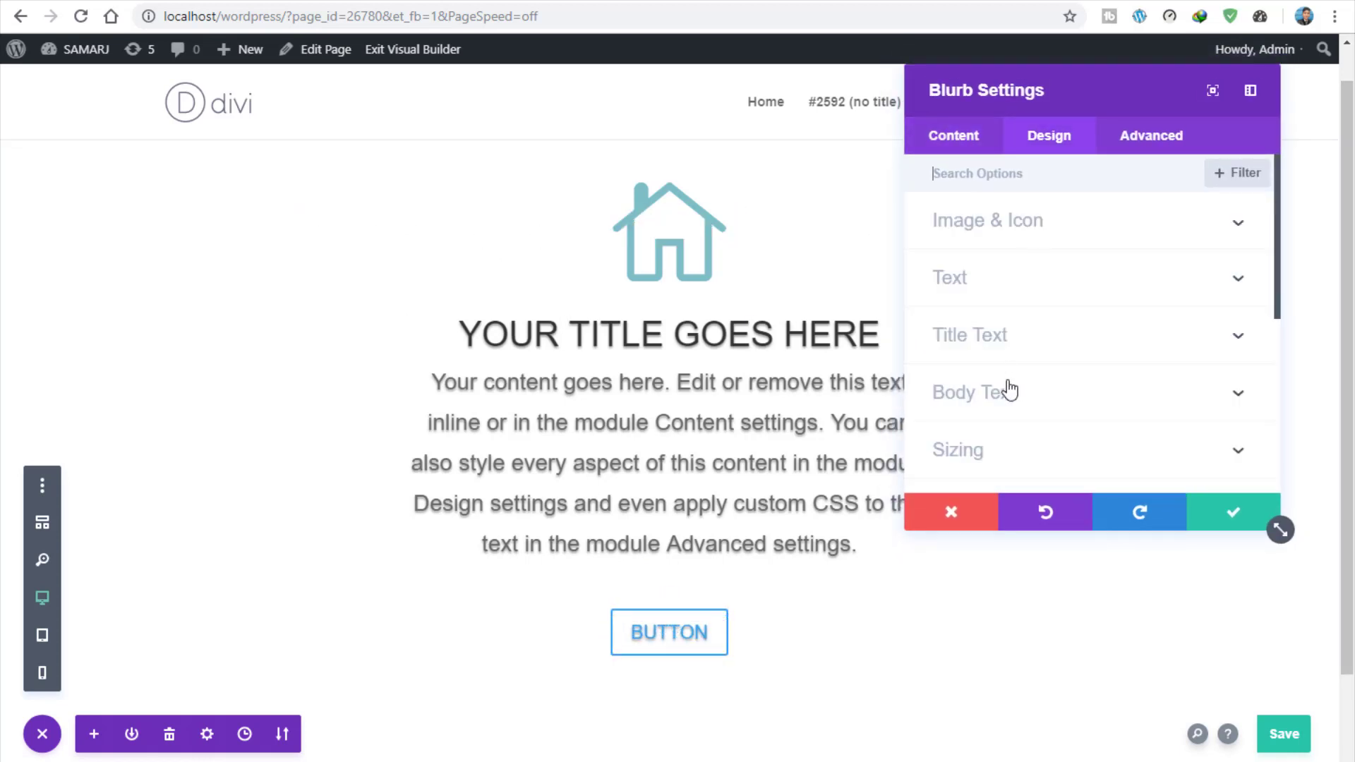
{"action": "scroll", "coordinate": [1010, 390], "scroll_direction": "down", "scroll_amount": 3}
{"action": "left_click", "coordinate": [984, 436]}
{"action": "left_click", "coordinate": [1047, 268]}
{"action": "scroll", "coordinate": [1028, 363], "scroll_direction": "down", "scroll_amount": 3}
Set the blurb's custom padding to 20px at top and bottom and apply the settings
{"action": "scroll", "coordinate": [991, 349], "scroll_direction": "up", "scroll_amount": 5}
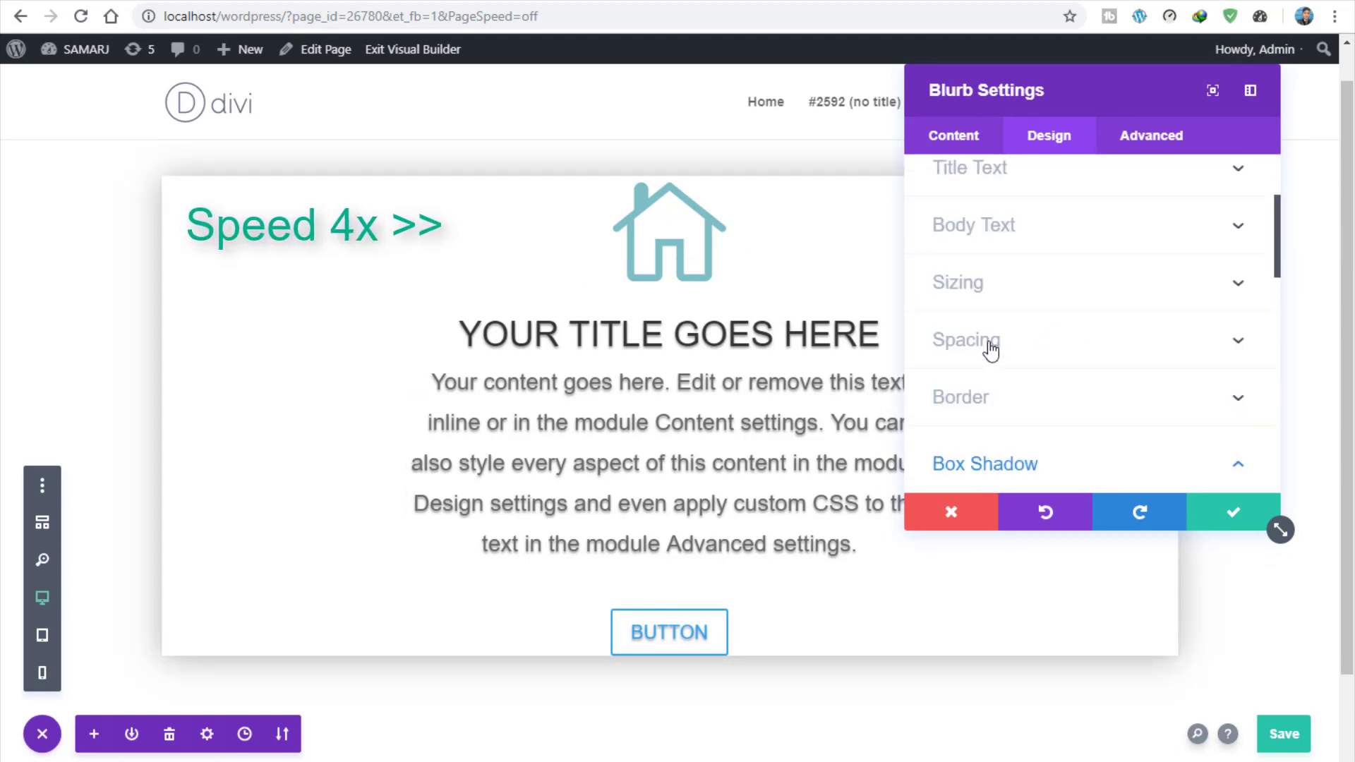
{"action": "left_click", "coordinate": [991, 341]}
{"action": "left_click", "coordinate": [962, 342]}
{"action": "type", "text": "20px"}
{"action": "left_click", "coordinate": [1044, 342]}
{"action": "type", "text": "20px"}
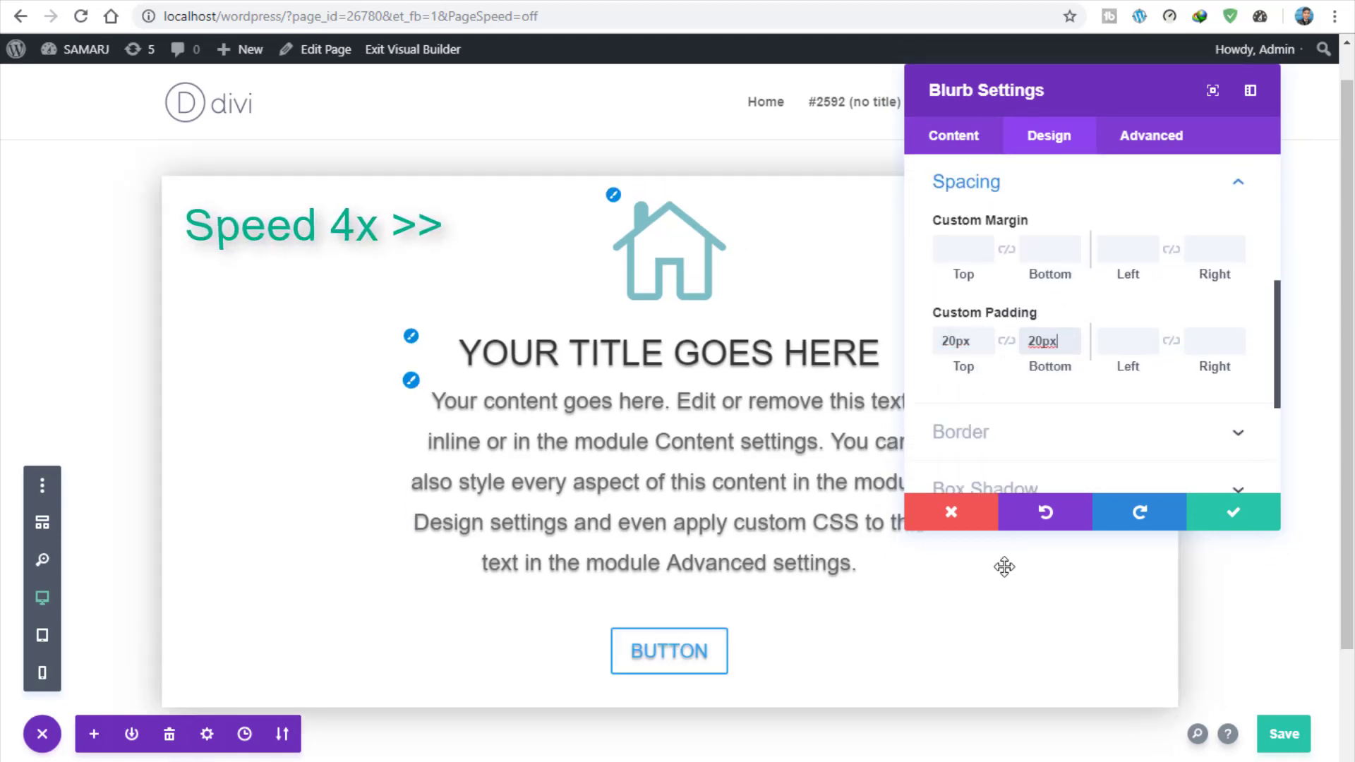
{"action": "left_click", "coordinate": [1229, 516]}
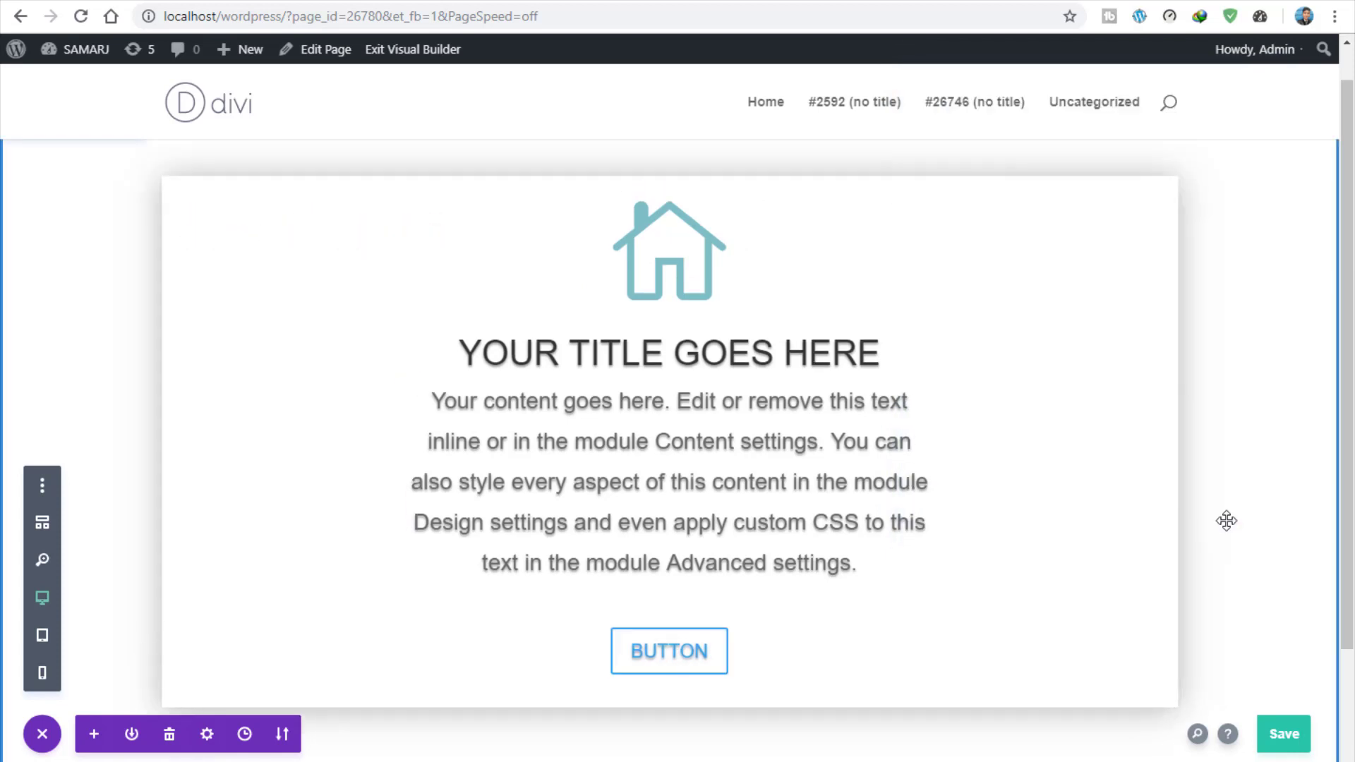
Save the page, open its live version in a new tab and inspect the blurb with the embedded button
{"action": "left_click", "coordinate": [1289, 731]}
{"action": "right_click", "coordinate": [432, 53]}
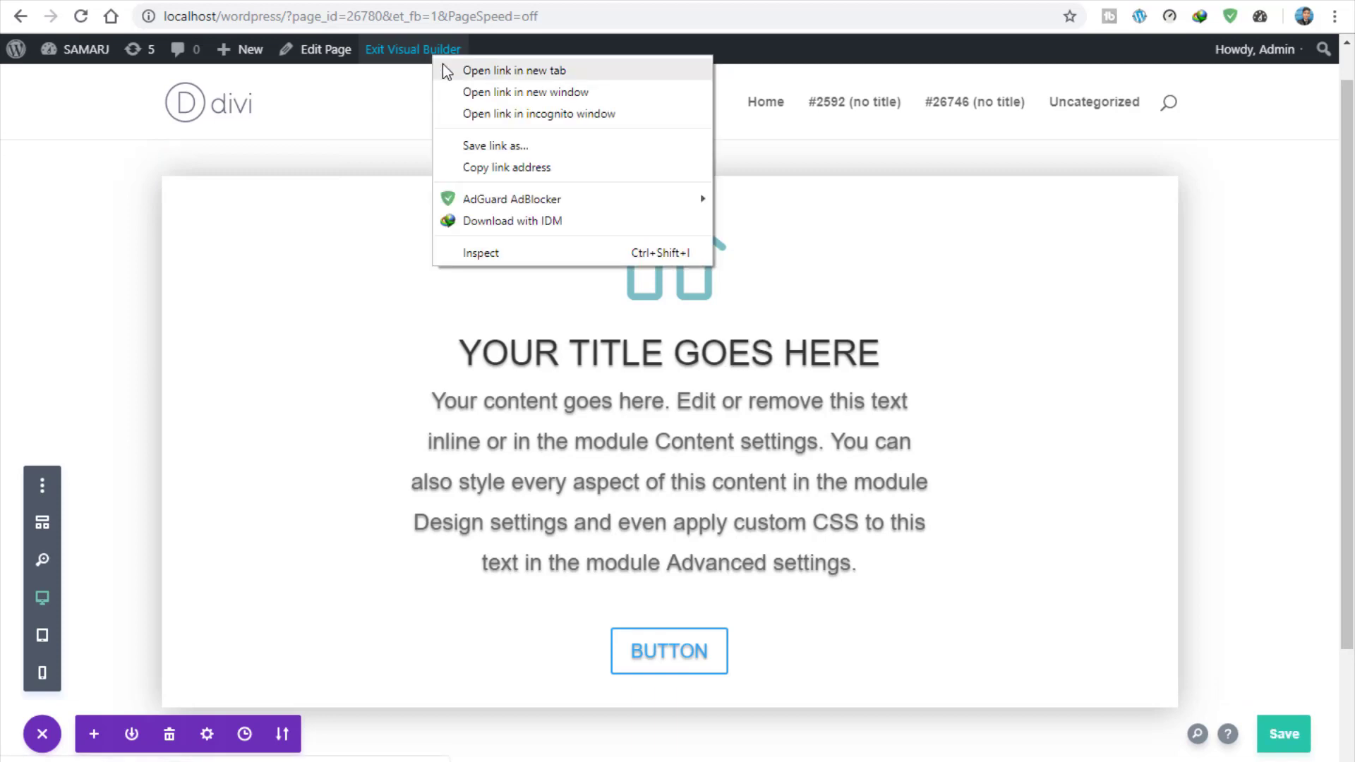
{"action": "left_click", "coordinate": [442, 63]}
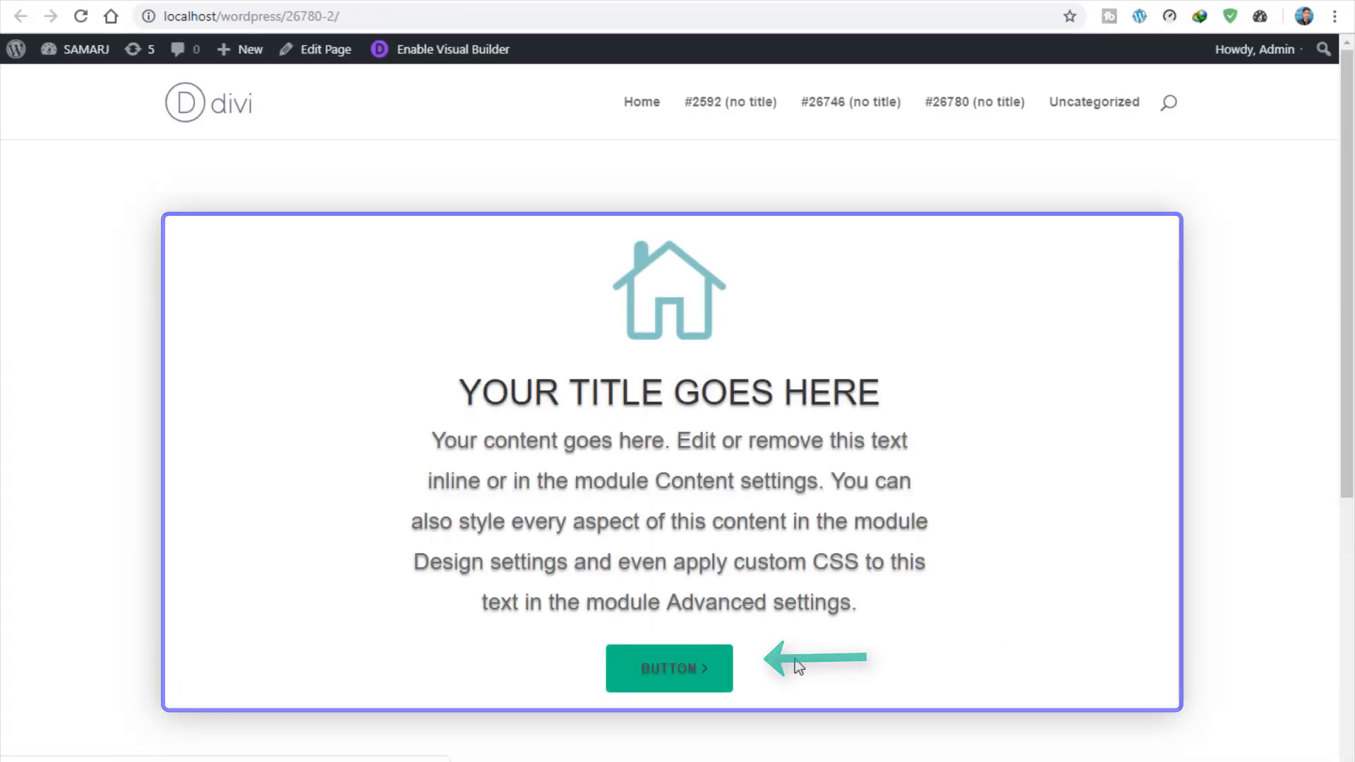
{"action": "left_click", "coordinate": [428, 51]}
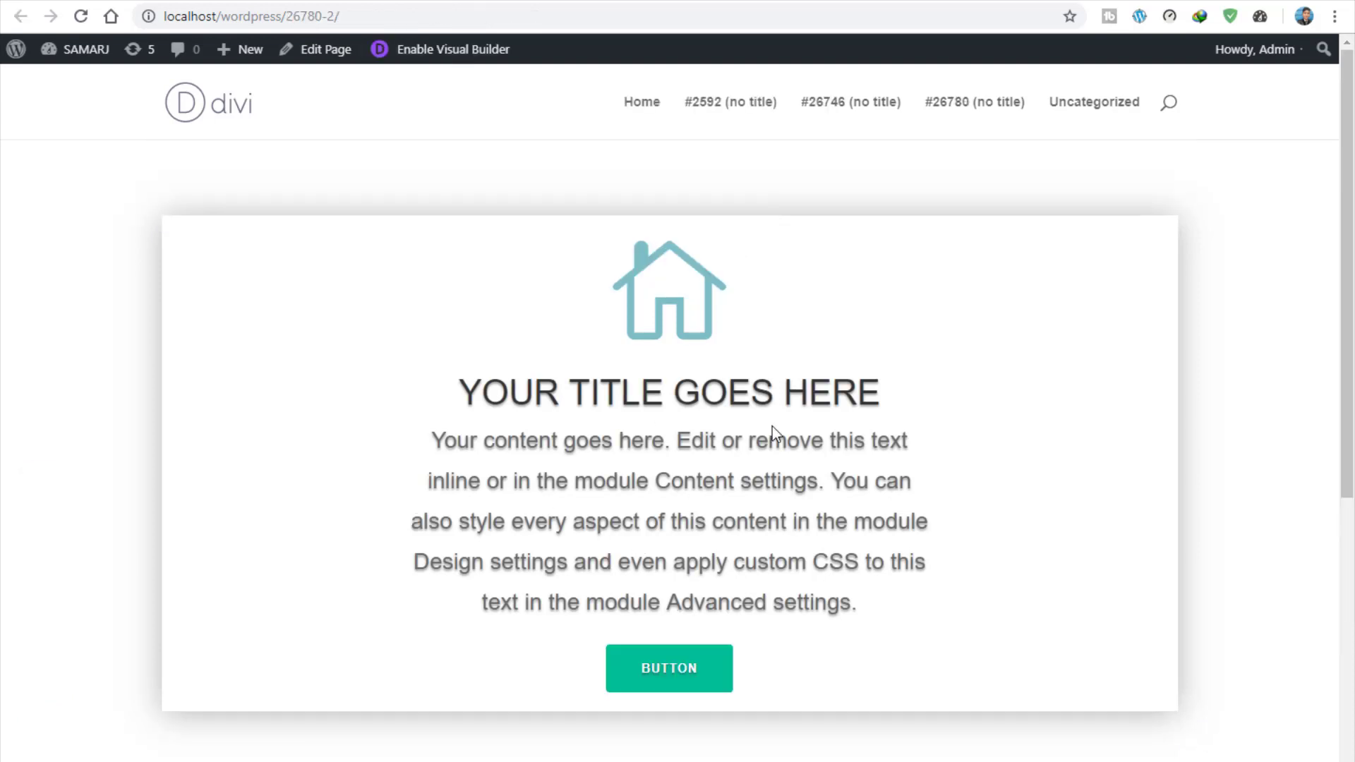
{"action": "scroll", "coordinate": [774, 432], "scroll_direction": "down", "scroll_amount": 3}
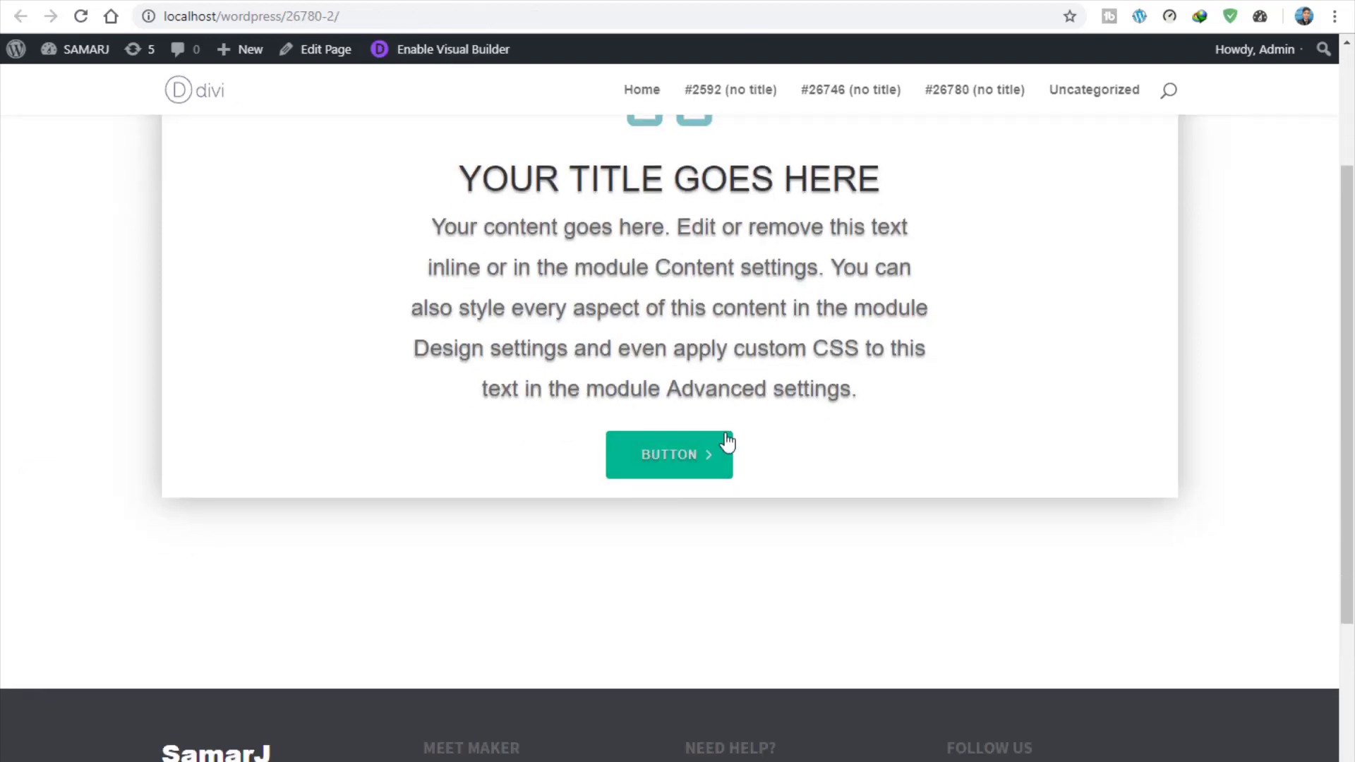
{"action": "scroll", "coordinate": [689, 447], "scroll_direction": "up", "scroll_amount": 1}
{"action": "scroll", "coordinate": [671, 463], "scroll_direction": "up", "scroll_amount": 2}
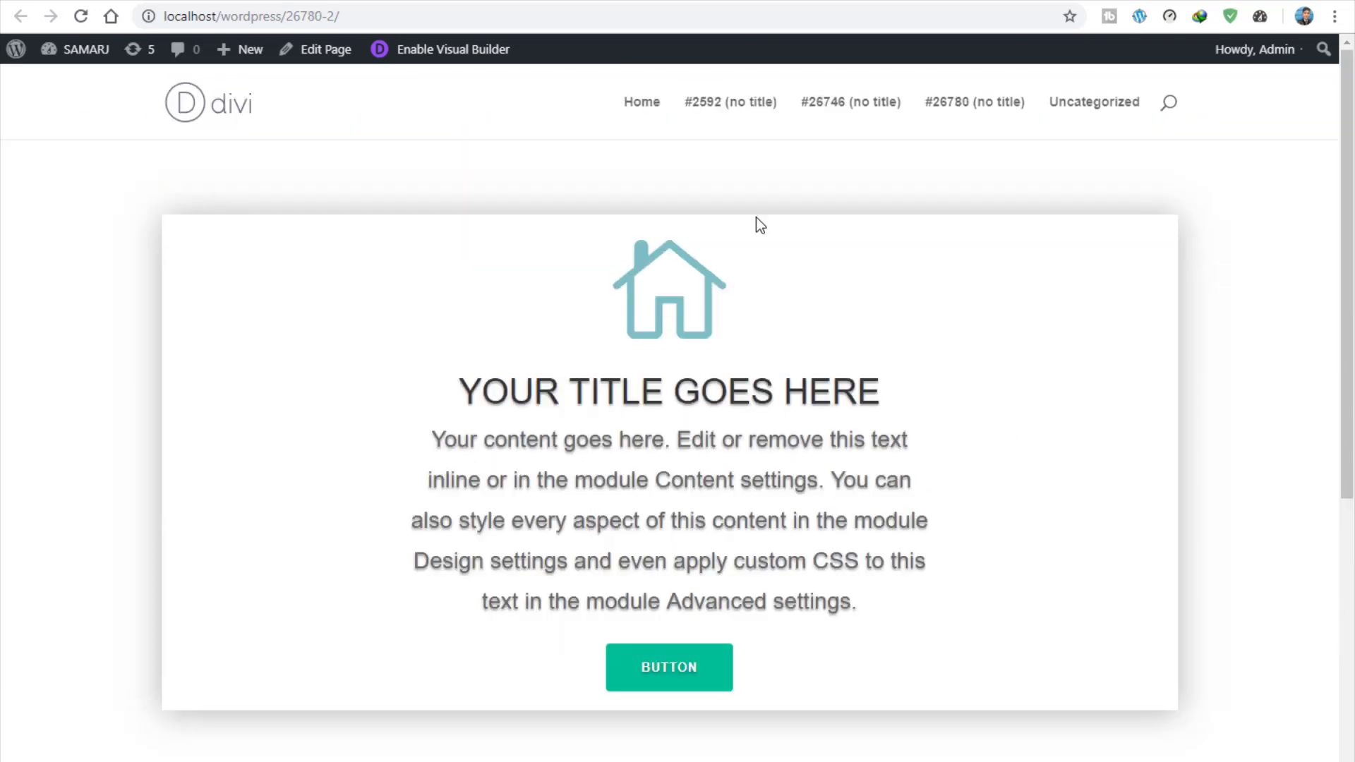
{"action": "scroll", "coordinate": [667, 537], "scroll_direction": "down", "scroll_amount": 2}
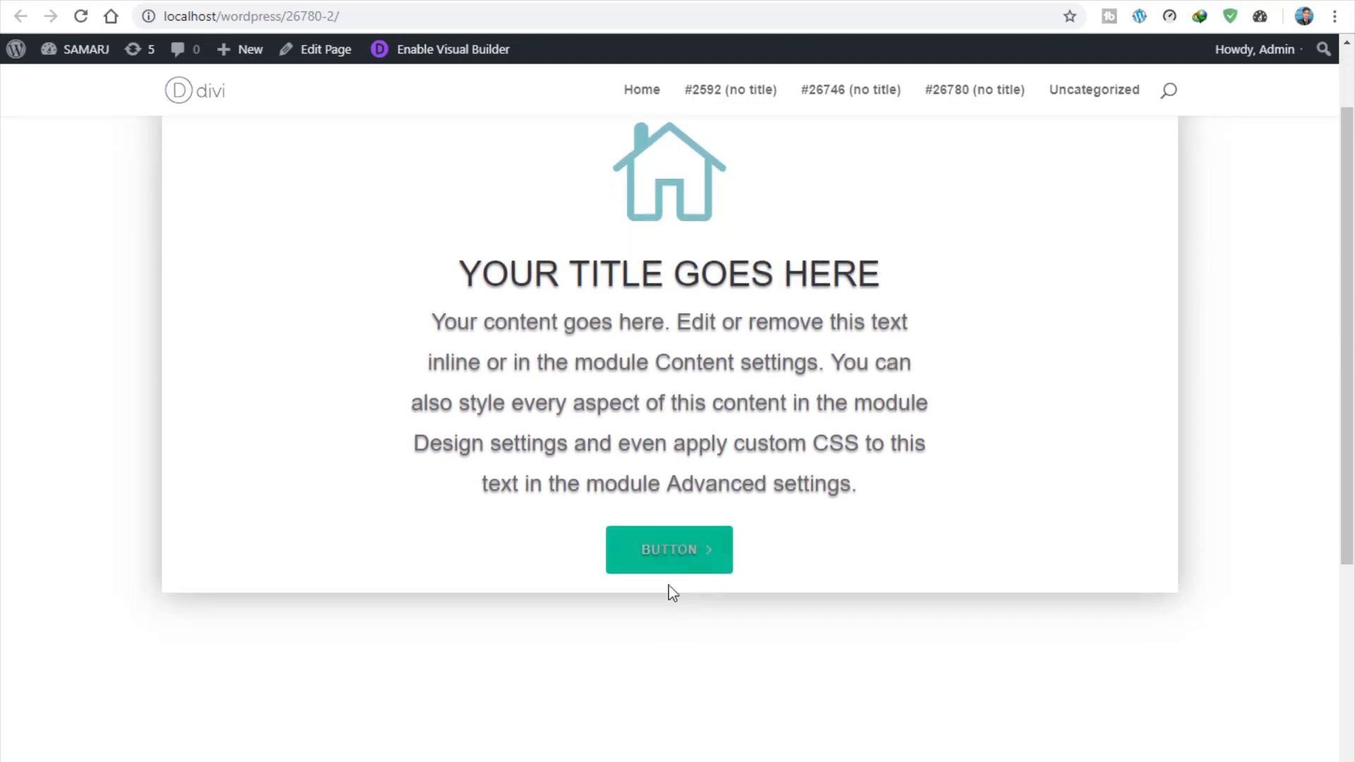
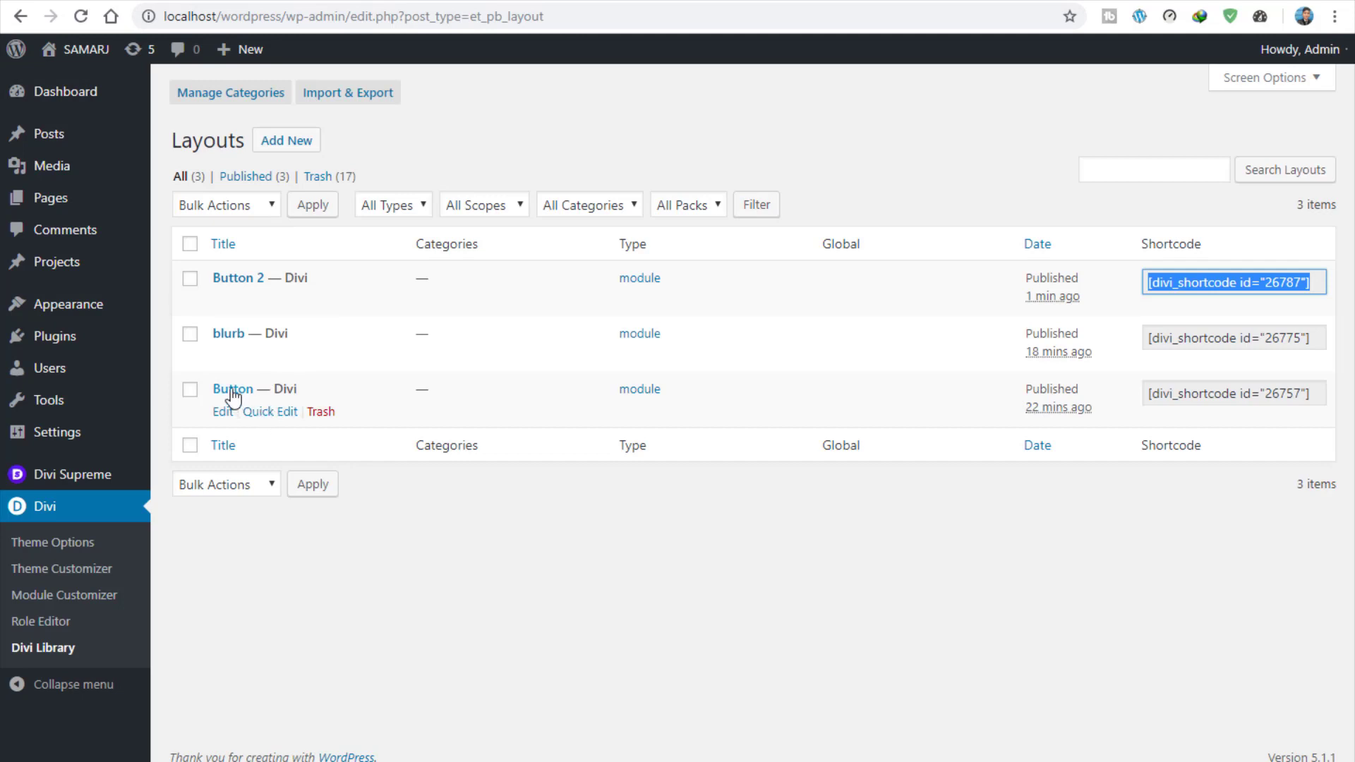
Replace the first slide's content with the blurb's shortcode [divi_shortcode id="26775"] and clear the slide's heading
{"action": "left_click", "coordinate": [1228, 337]}
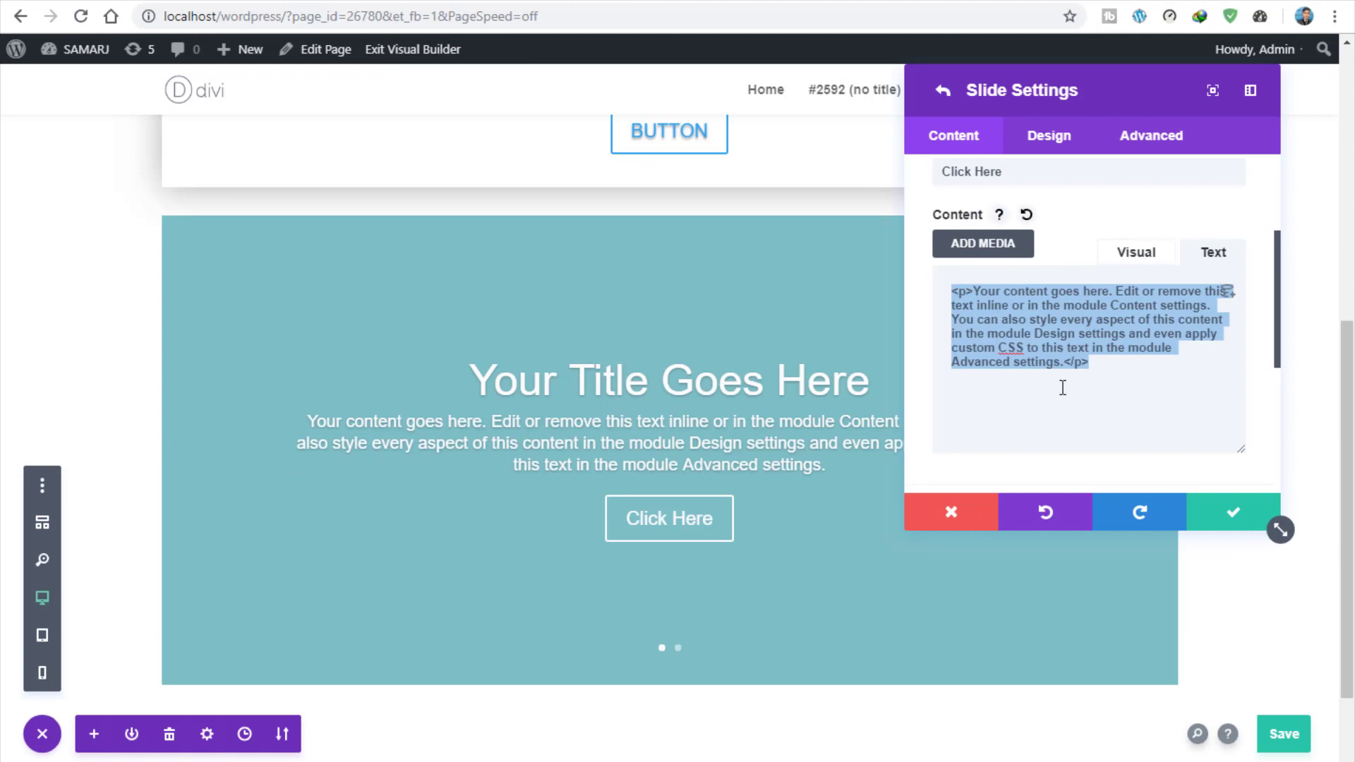
{"action": "type", "text": "[divi_shortcode id=\"26775\"]"}
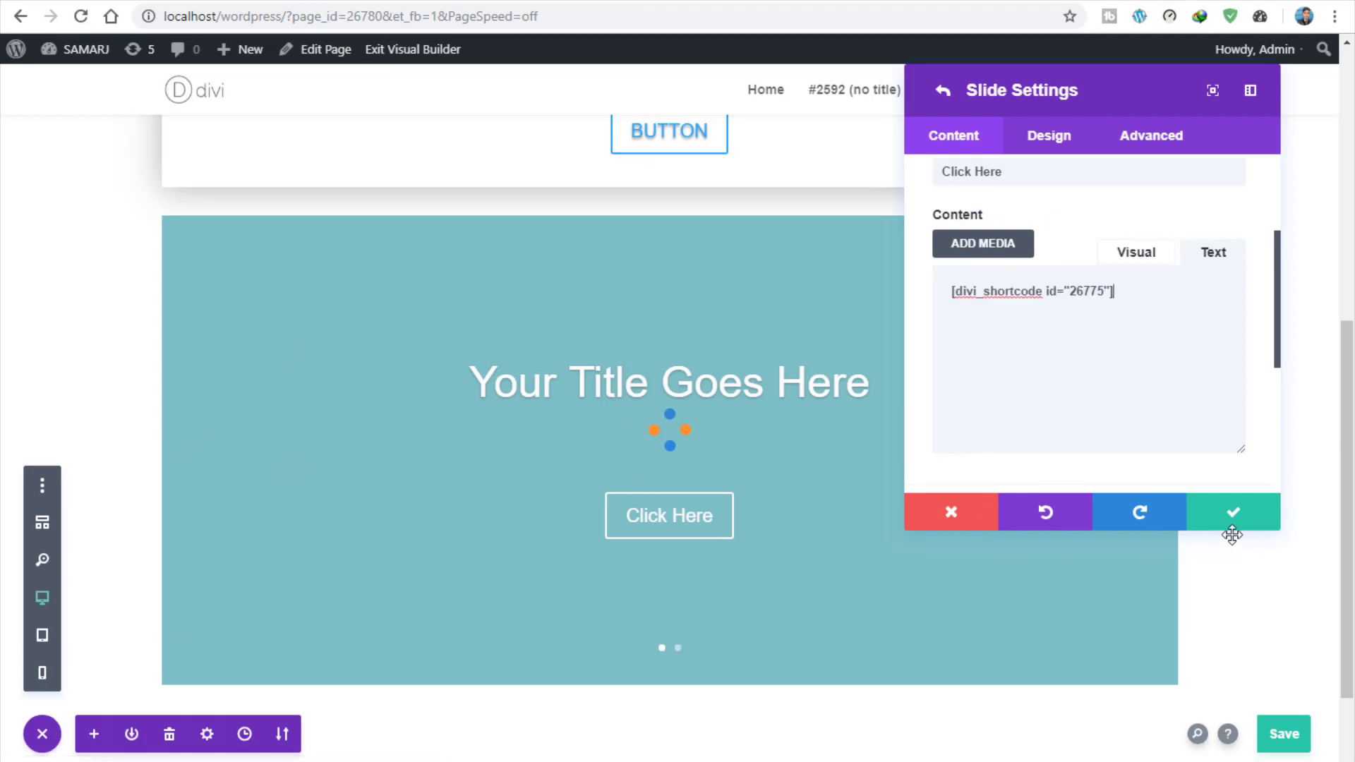
{"action": "scroll", "coordinate": [1065, 369], "scroll_direction": "up", "scroll_amount": 3}
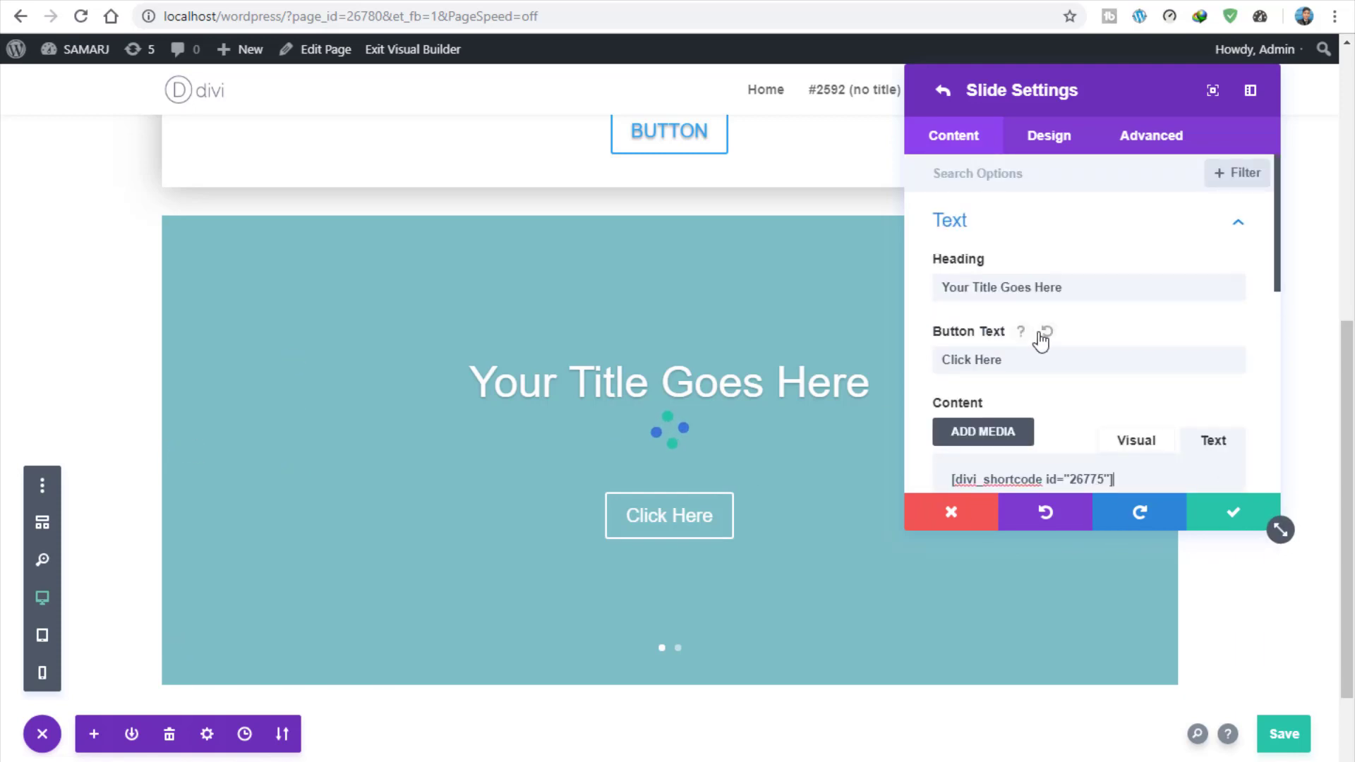
{"action": "left_click_drag", "start_coordinate": [1062, 287], "coordinate": [1018, 287]}
{"action": "left_click_drag", "start_coordinate": [859, 285], "coordinate": [826, 282]}
{"action": "key", "text": "BackSpace"}
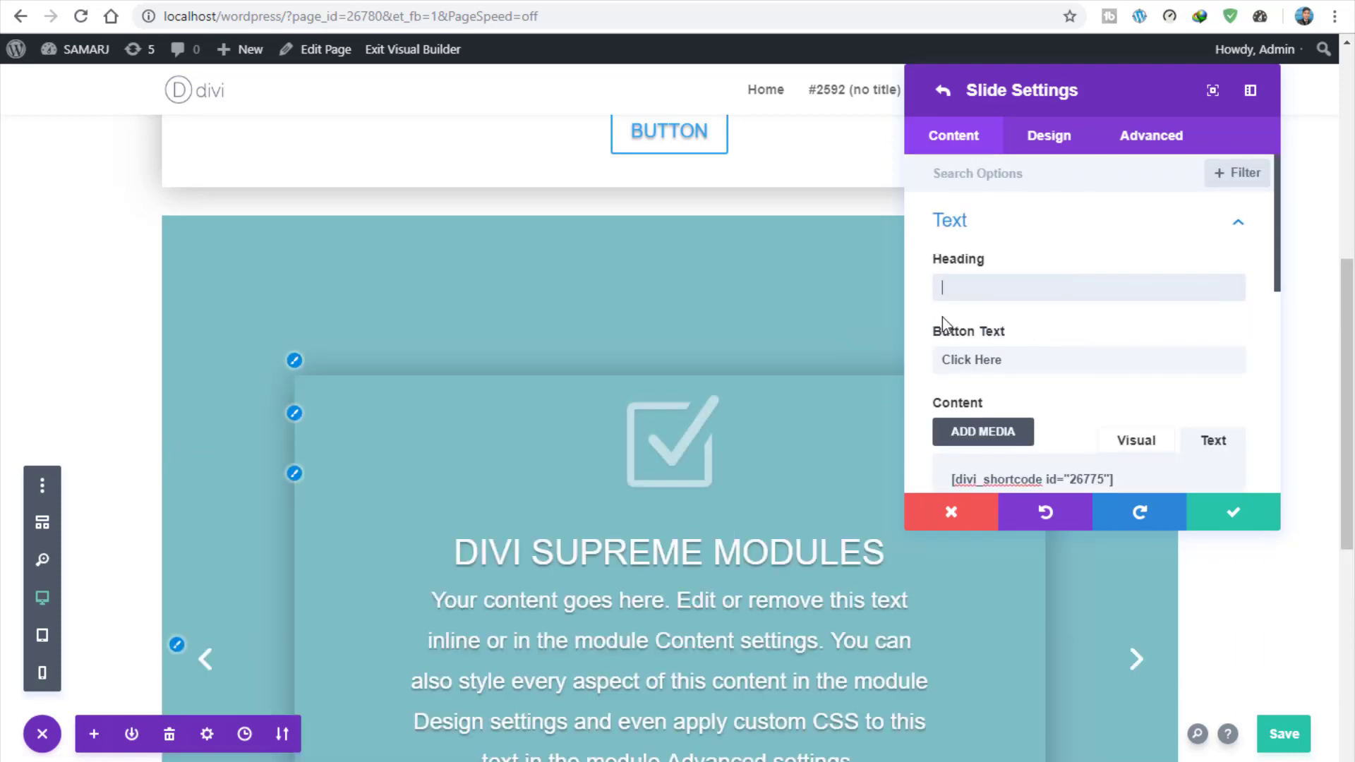
Make the first slide's button text fully transparent with rgba(0,0,0,0) in its design settings and apply the slide settings
{"action": "scroll", "coordinate": [1055, 387], "scroll_direction": "down", "scroll_amount": 5}
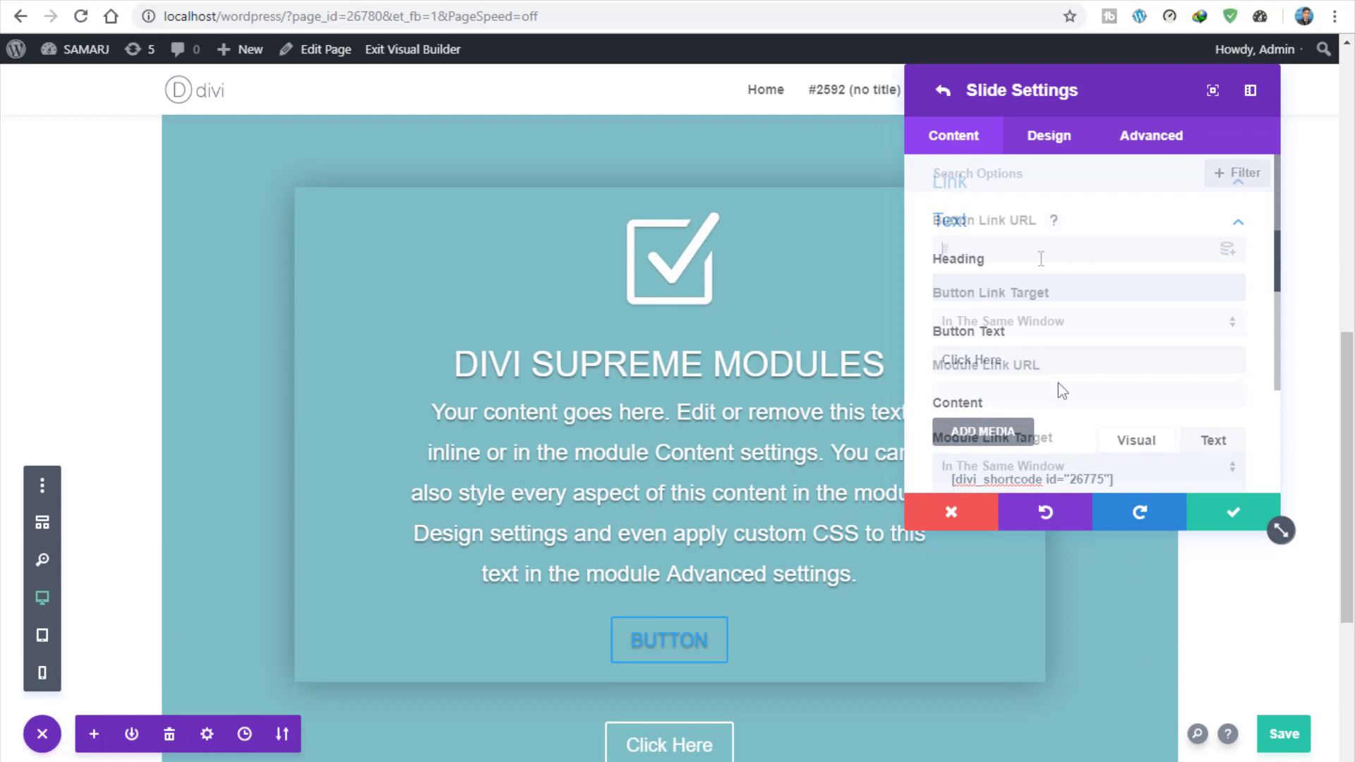
{"action": "left_click", "coordinate": [1049, 135]}
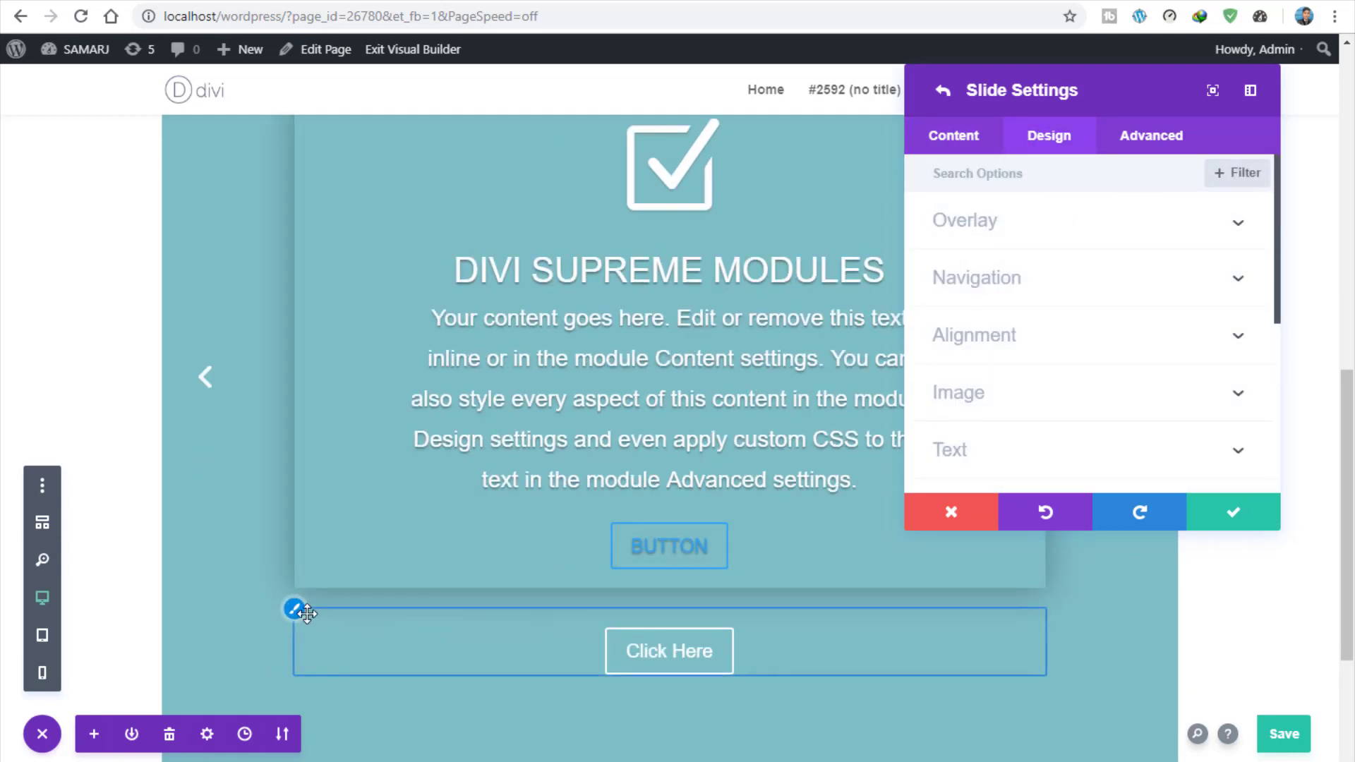
{"action": "scroll", "coordinate": [980, 397], "scroll_direction": "down", "scroll_amount": 5}
{"action": "left_click", "coordinate": [984, 321]}
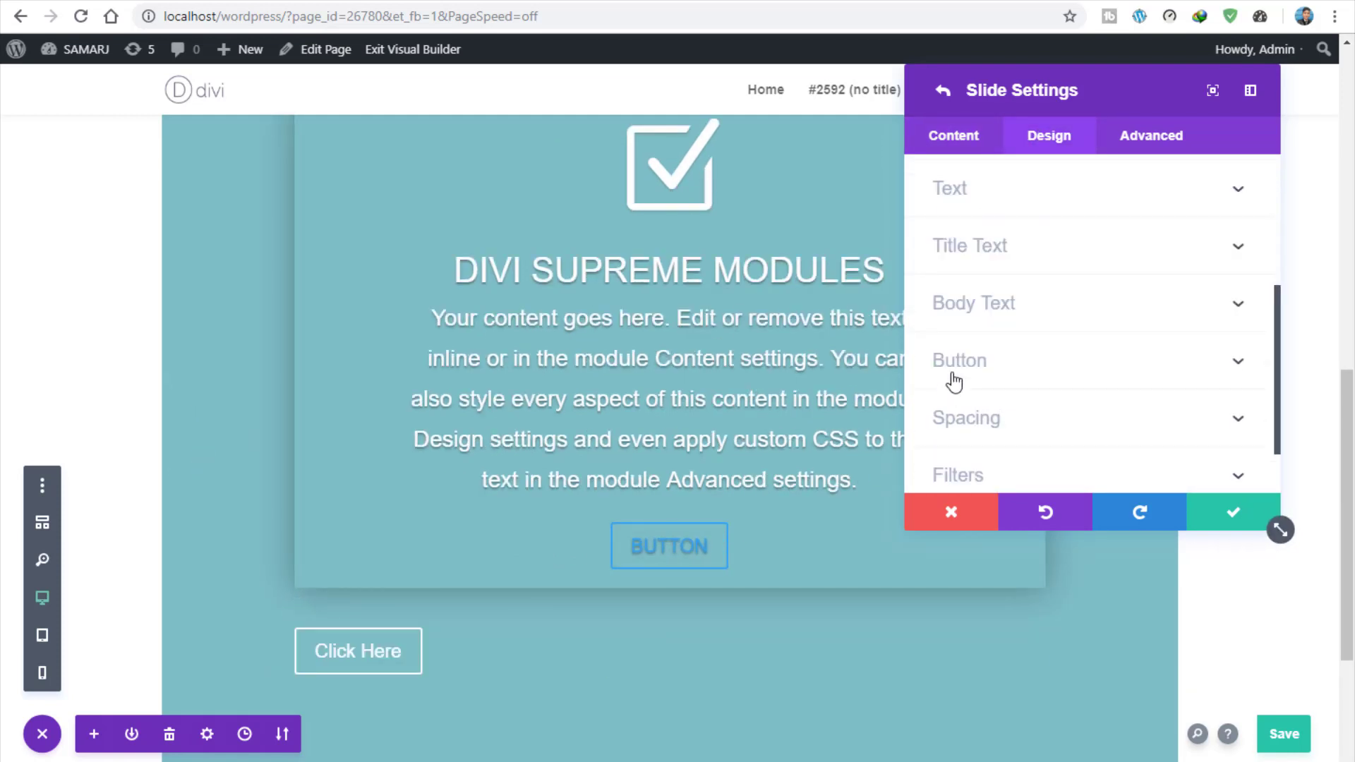
{"action": "left_click", "coordinate": [970, 367]}
{"action": "scroll", "coordinate": [1015, 309], "scroll_direction": "down", "scroll_amount": 3}
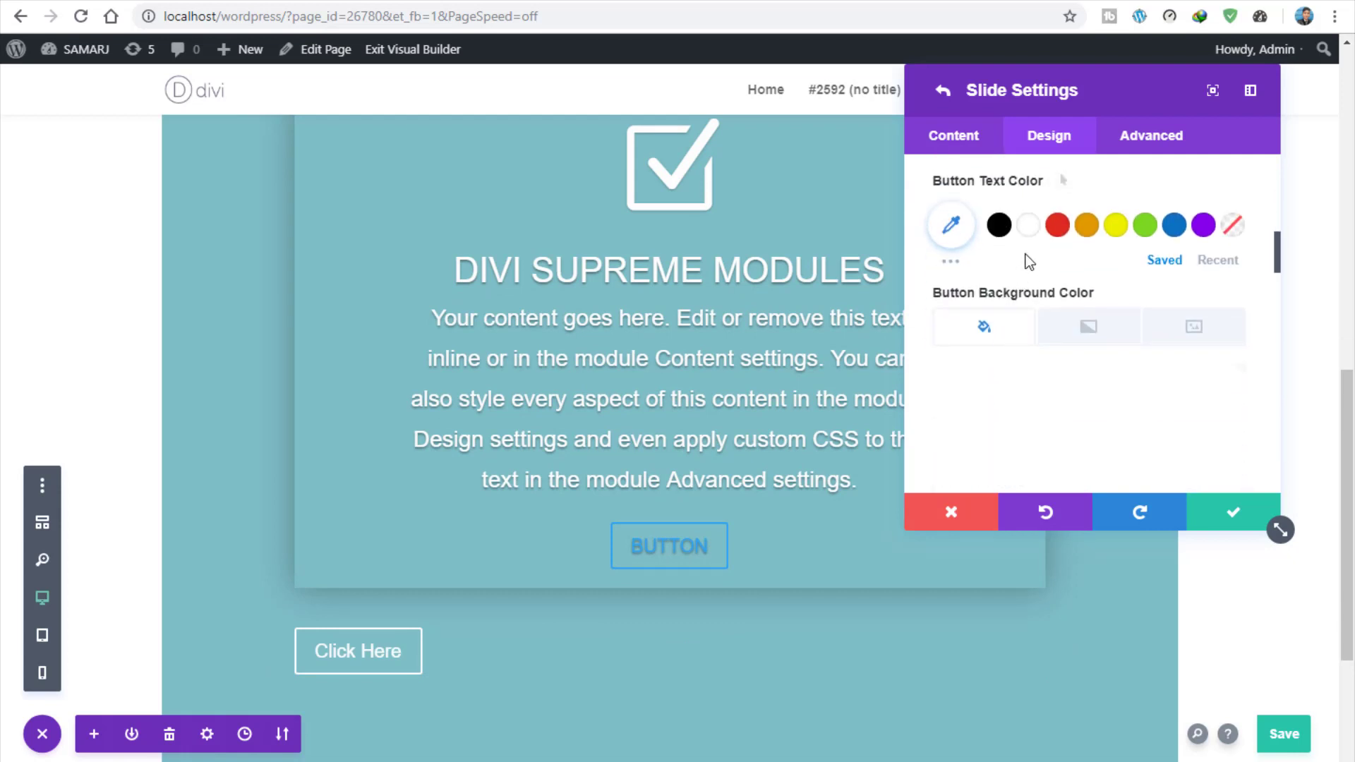
{"action": "left_click", "coordinate": [961, 228]}
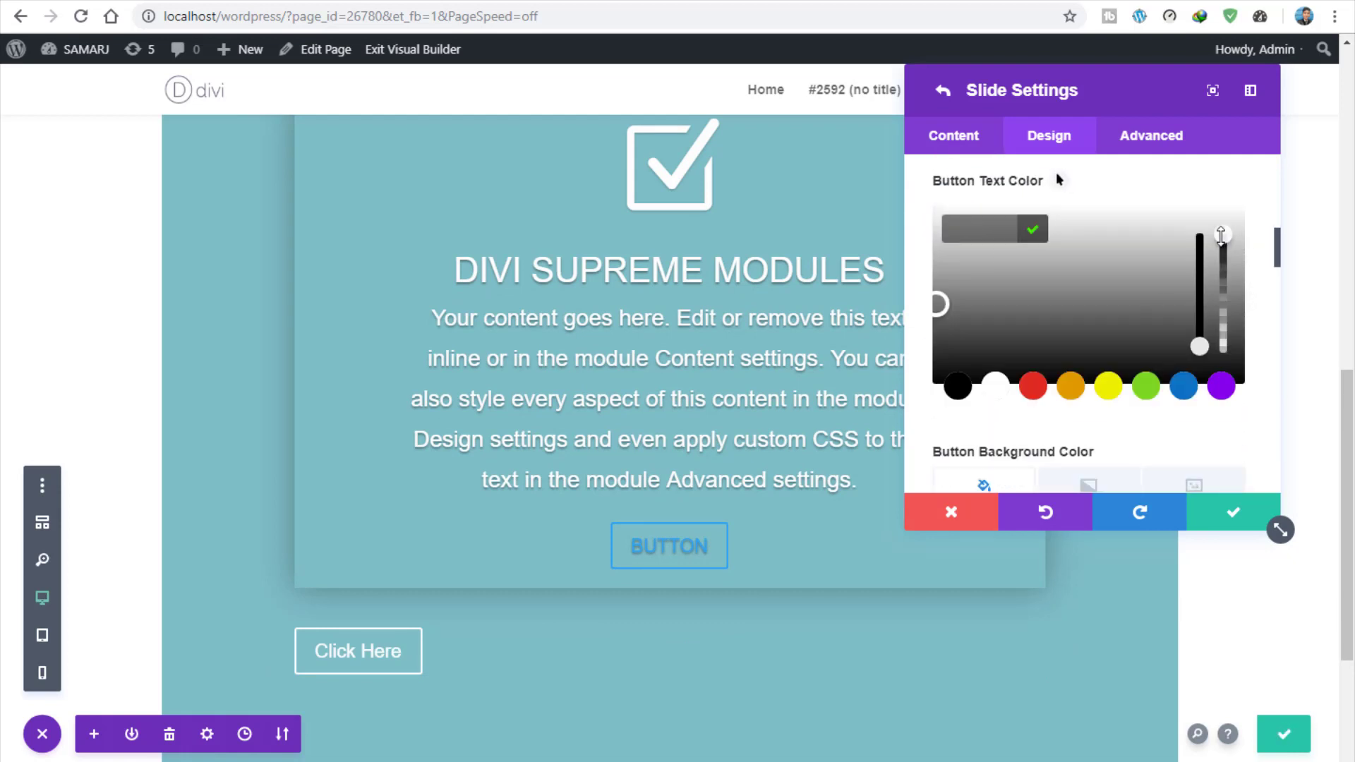
{"action": "left_click_drag", "start_coordinate": [1221, 234], "coordinate": [1223, 346]}
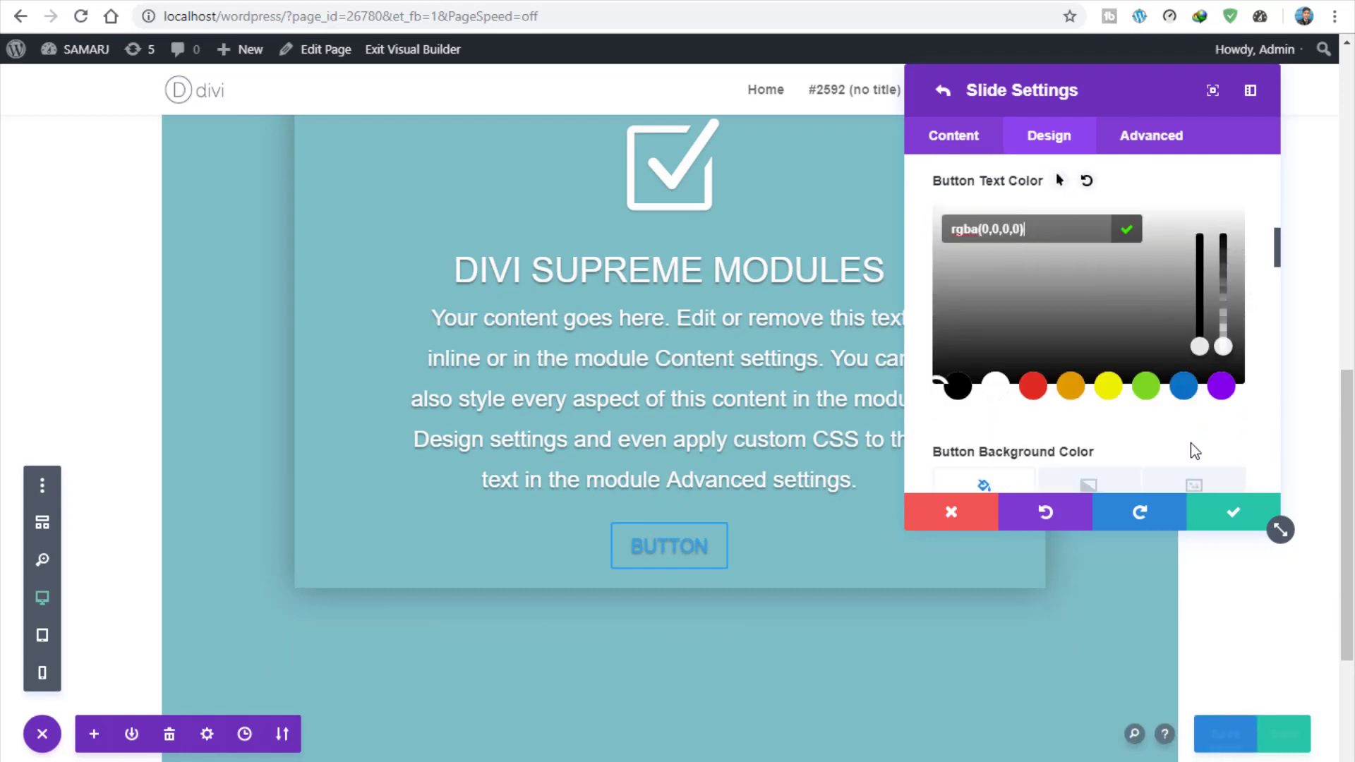
{"action": "left_click", "coordinate": [1190, 444]}
{"action": "left_click", "coordinate": [1228, 522]}
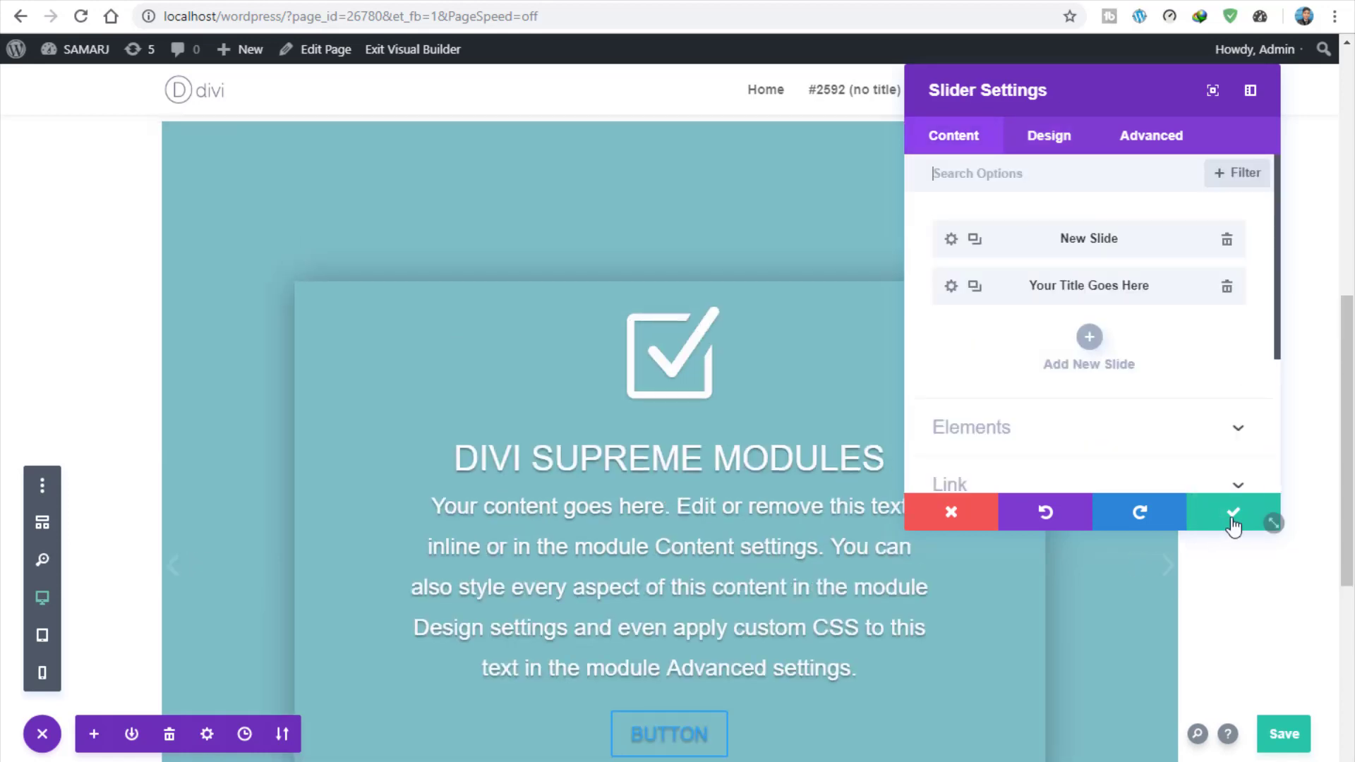
Copy the first slide's item styles and paste them onto the second slide
{"action": "left_click", "coordinate": [952, 285]}
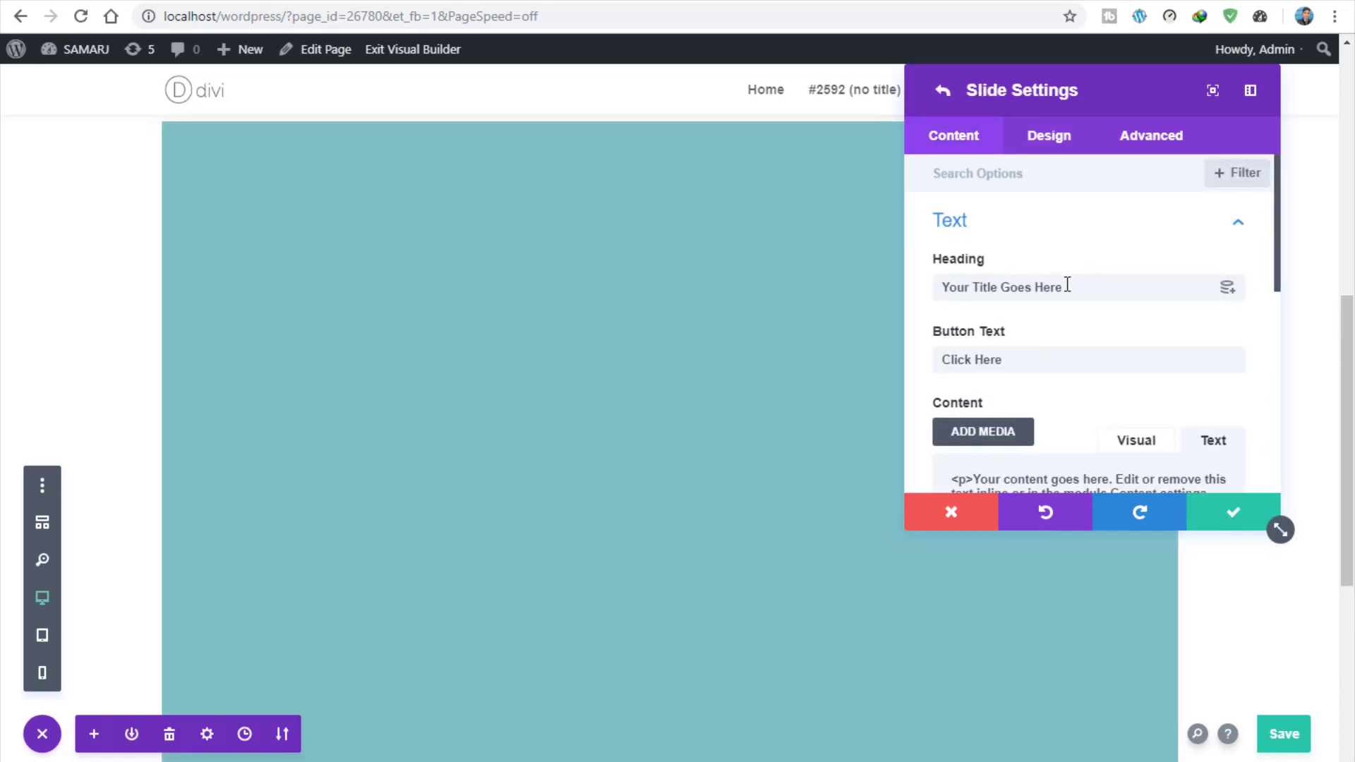
{"action": "left_click_drag", "start_coordinate": [1078, 286], "coordinate": [946, 289]}
{"action": "left_click", "coordinate": [939, 95]}
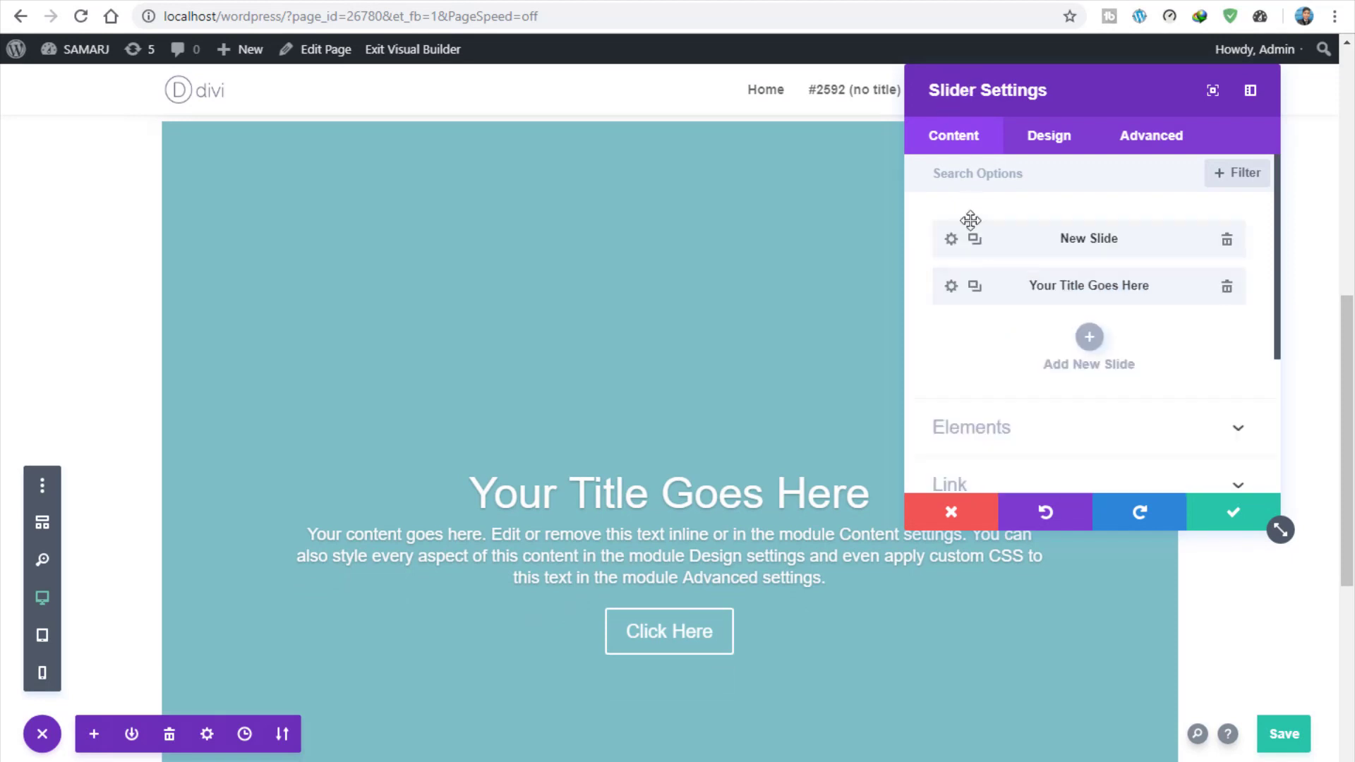
{"action": "right_click", "coordinate": [963, 244]}
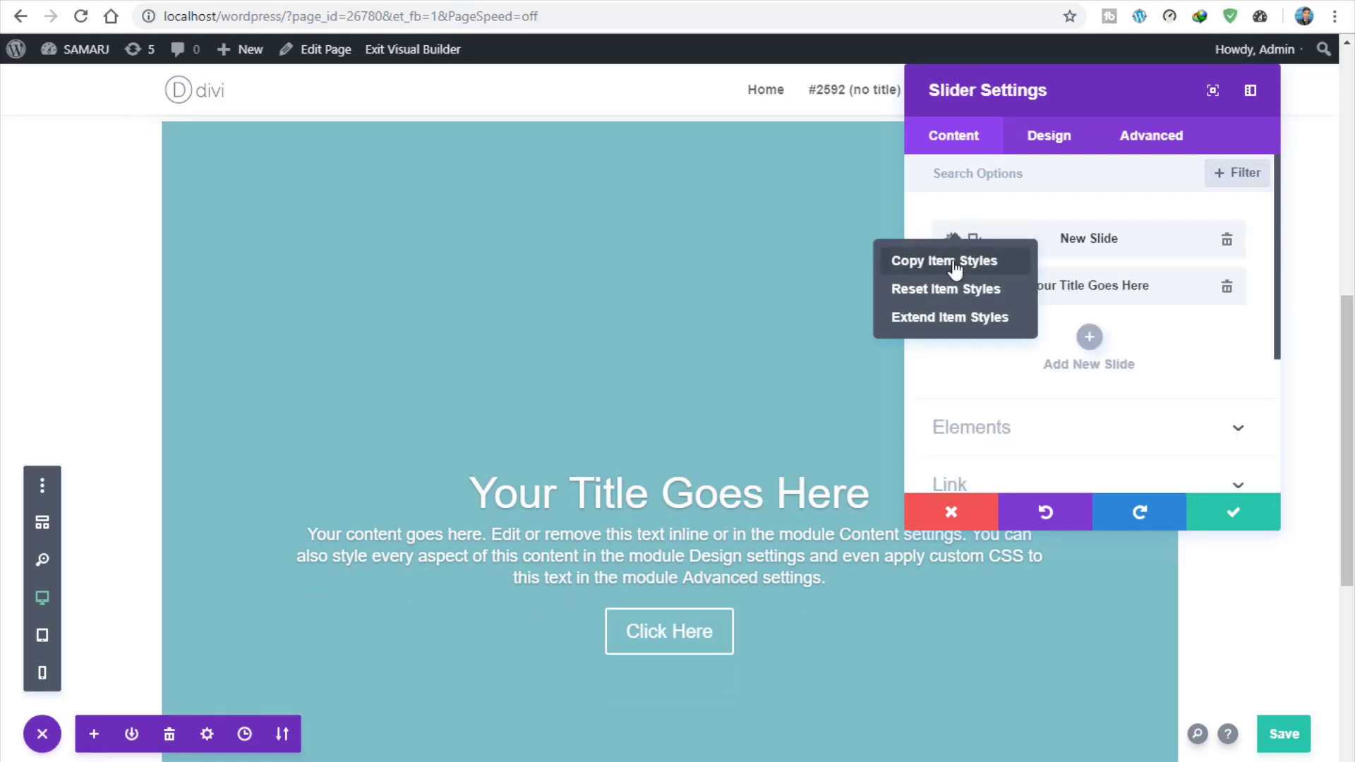
{"action": "left_click", "coordinate": [961, 261]}
{"action": "right_click", "coordinate": [954, 284]}
{"action": "left_click", "coordinate": [958, 336]}
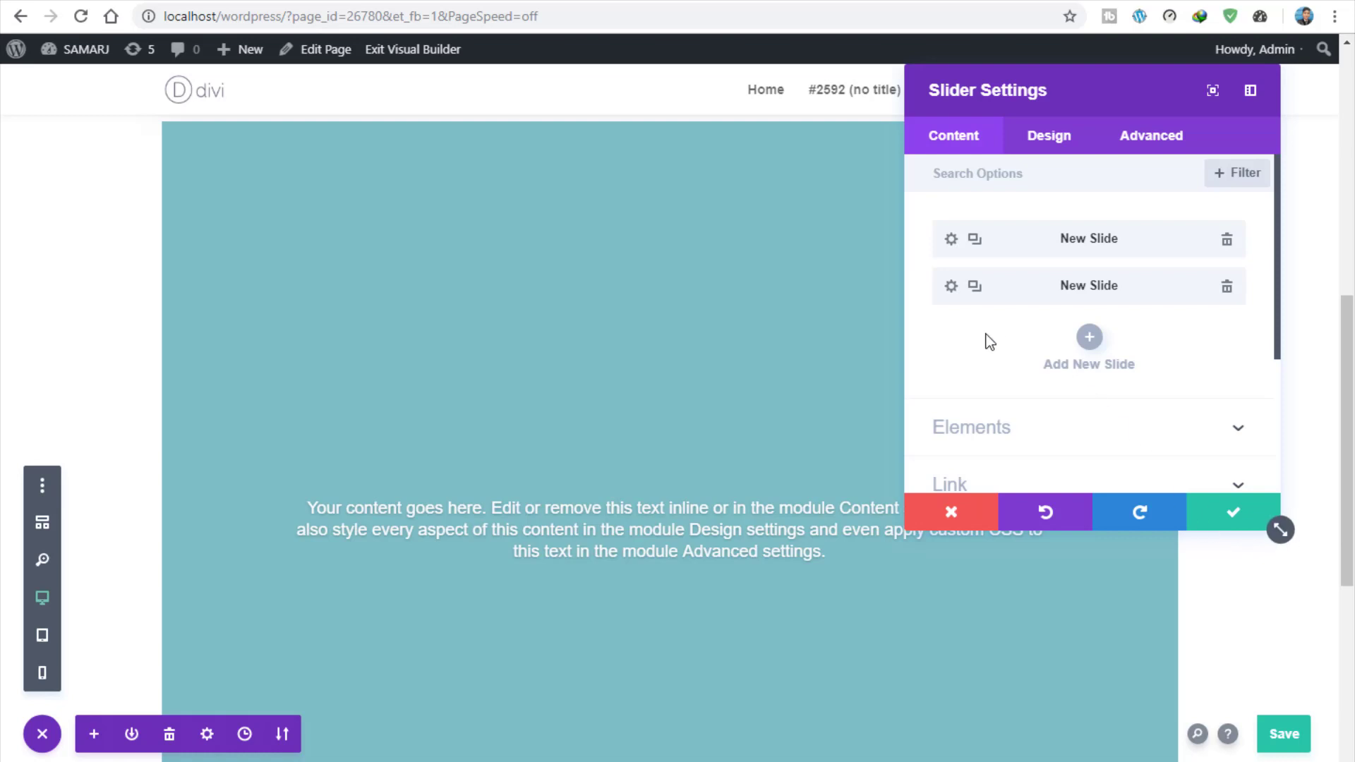
Replace the second slide's content with [divi_shortcode id="26775"] and apply the slide and slider settings
{"action": "left_click", "coordinate": [951, 286]}
{"action": "scroll", "coordinate": [1037, 315], "scroll_direction": "down", "scroll_amount": 3}
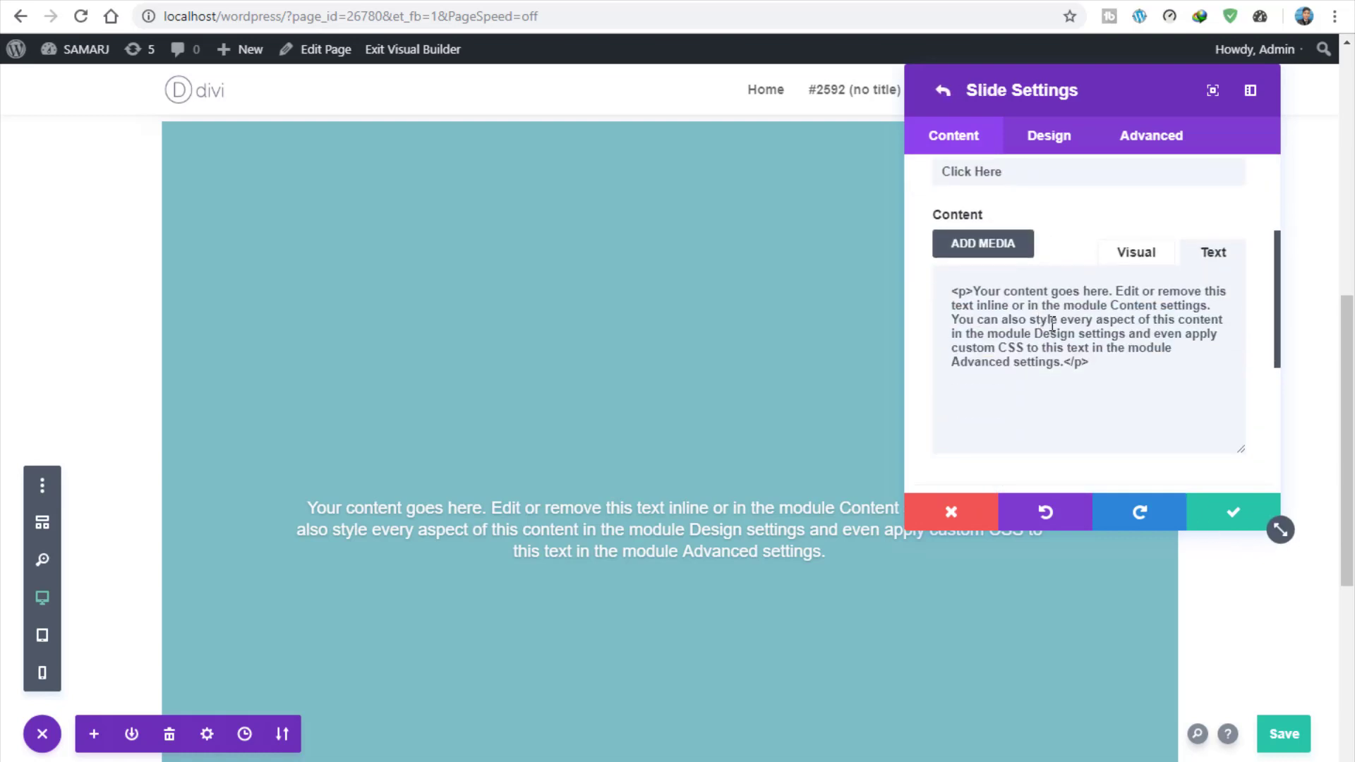
{"action": "left_click_drag", "start_coordinate": [1163, 355], "coordinate": [925, 277]}
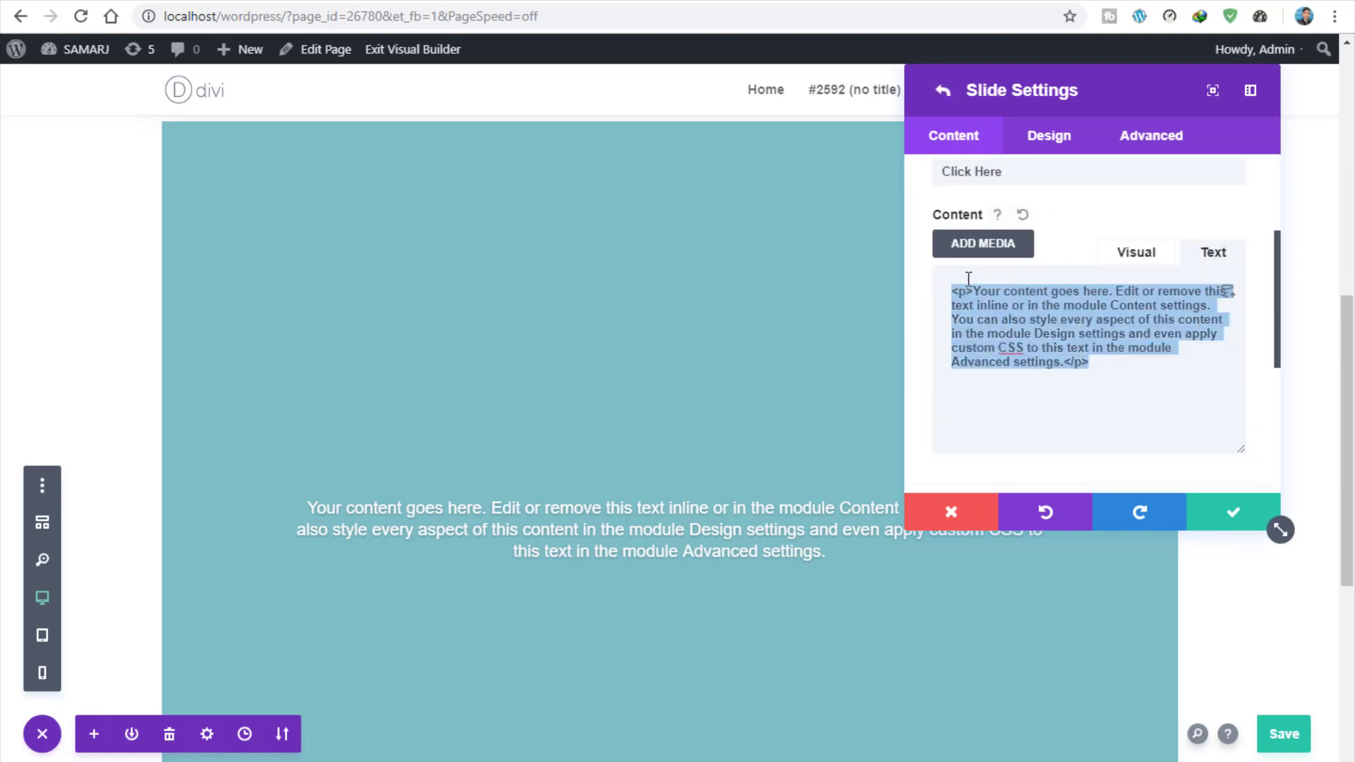
{"action": "key", "text": "ctrl+v"}
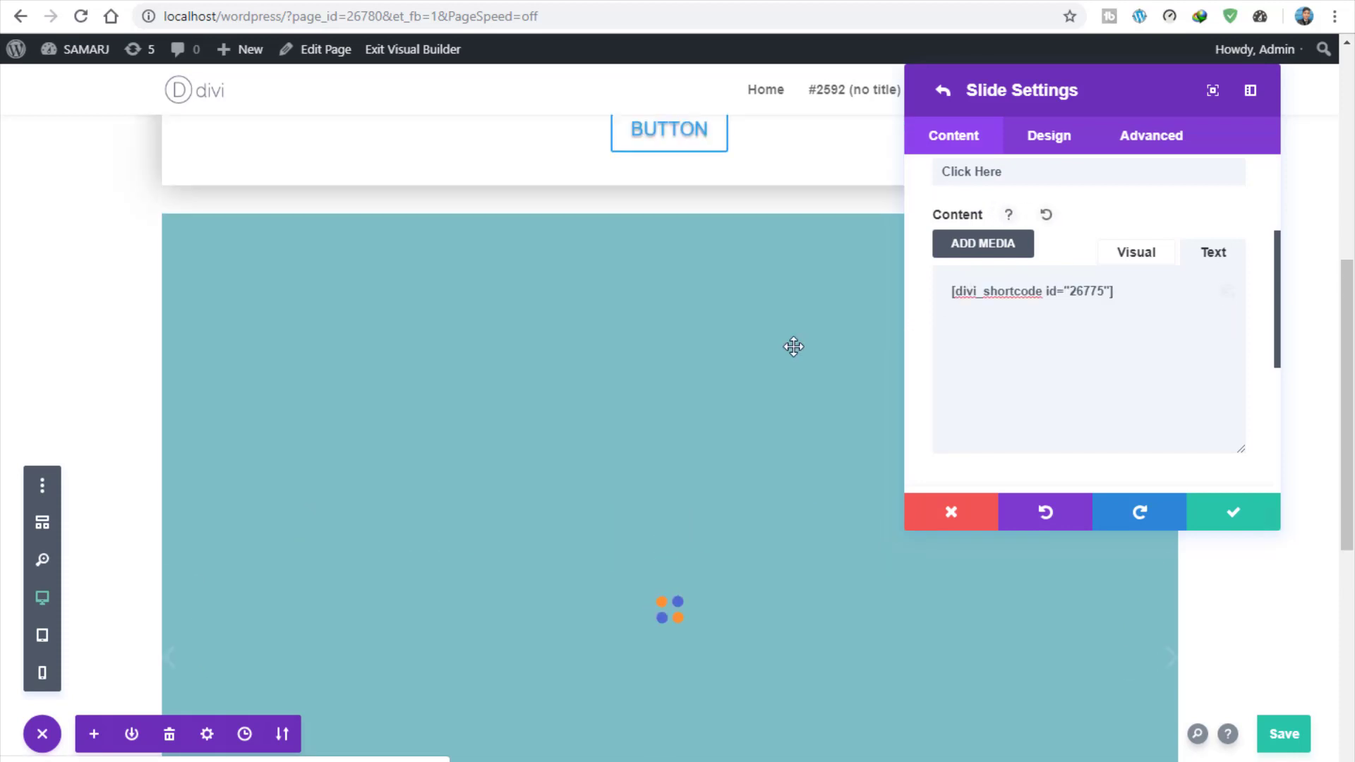
{"action": "scroll", "coordinate": [1045, 364], "scroll_direction": "up", "scroll_amount": 2}
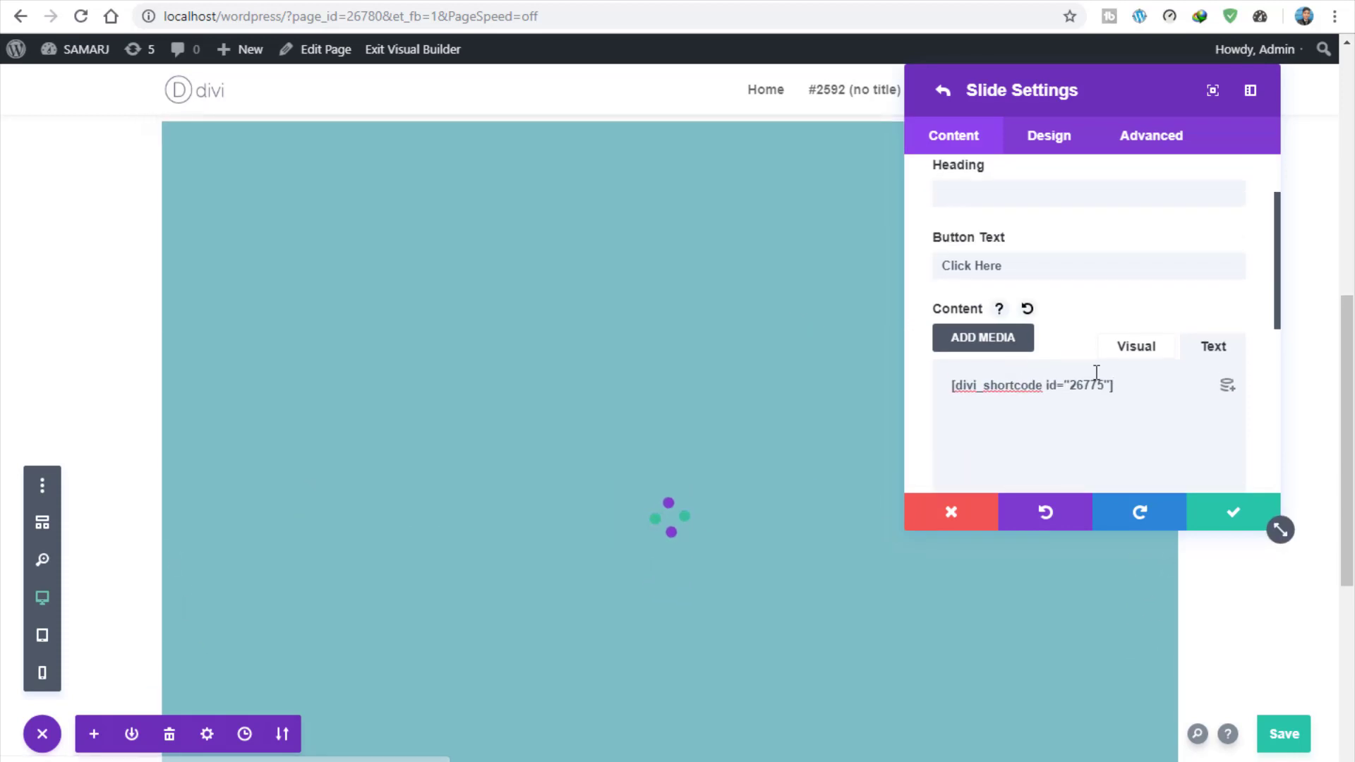
{"action": "left_click", "coordinate": [1209, 518]}
{"action": "left_click", "coordinate": [1227, 509]}
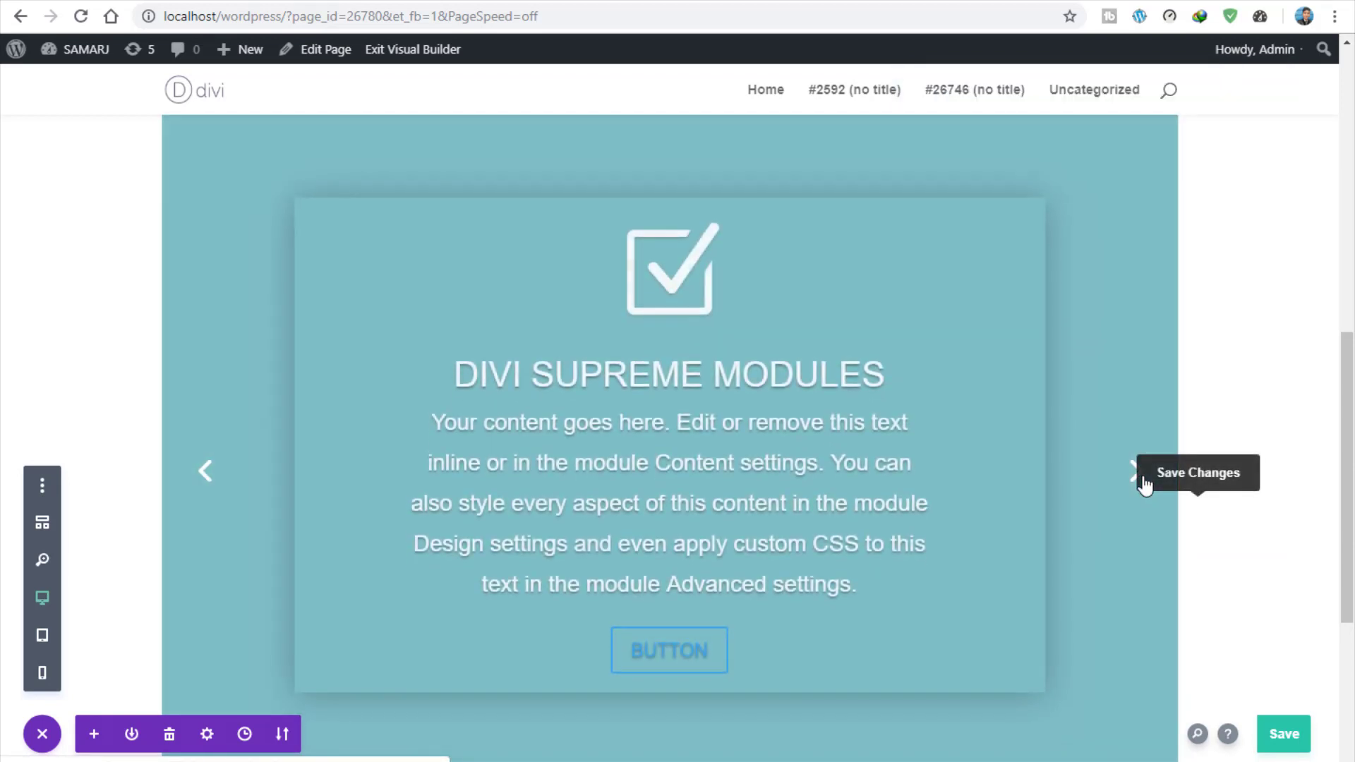
Save the page, reload its live version and step through the slider to check the embedded blurb on both slides
{"action": "left_click", "coordinate": [1284, 735]}
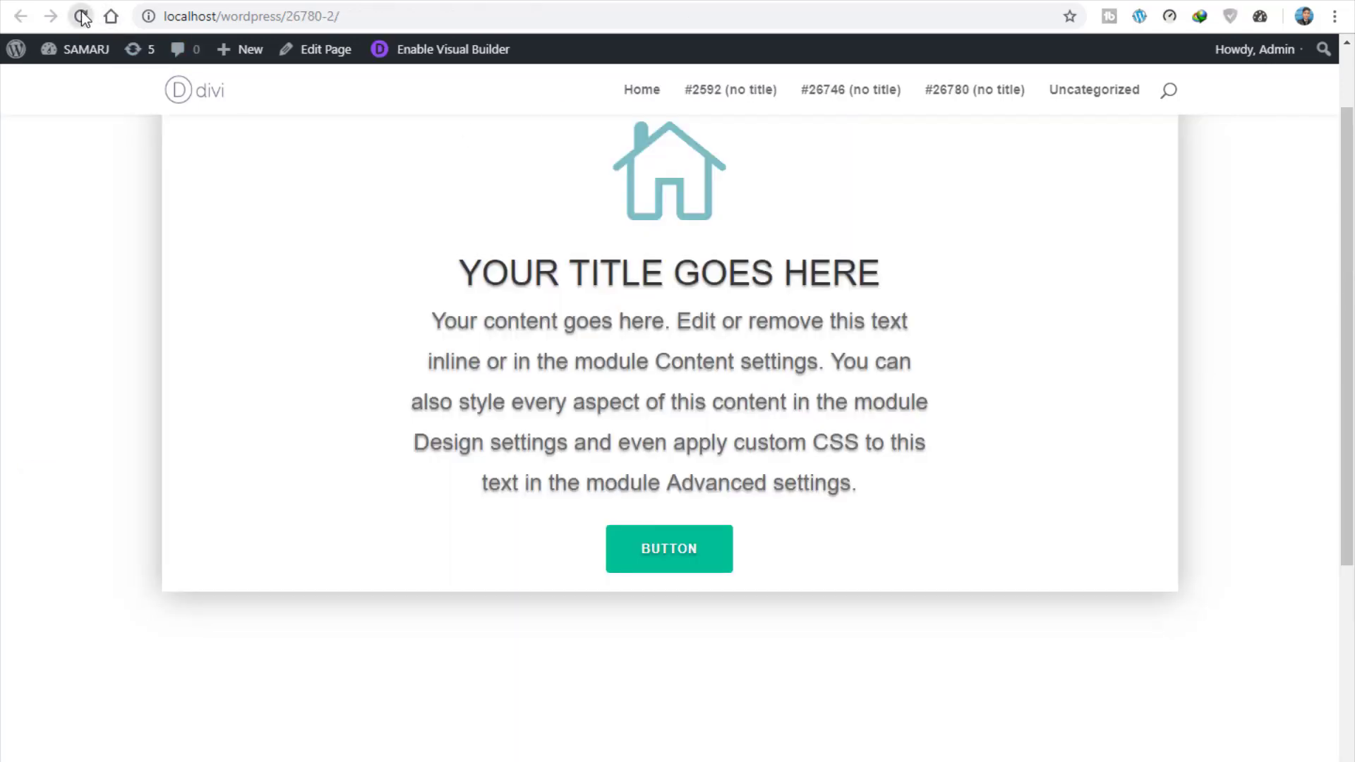
{"action": "left_click", "coordinate": [82, 16]}
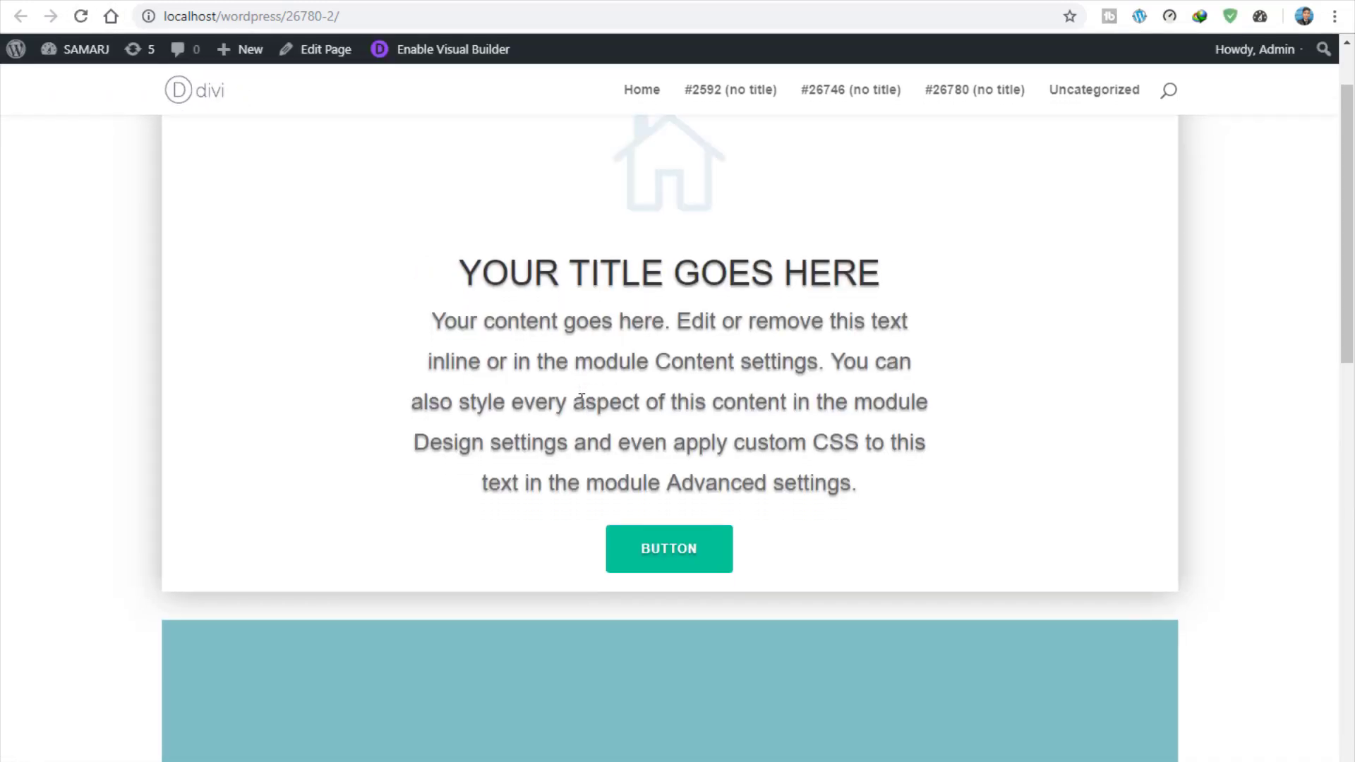
{"action": "scroll", "coordinate": [584, 406], "scroll_direction": "down", "scroll_amount": 6}
{"action": "scroll", "coordinate": [590, 404], "scroll_direction": "down", "scroll_amount": 2}
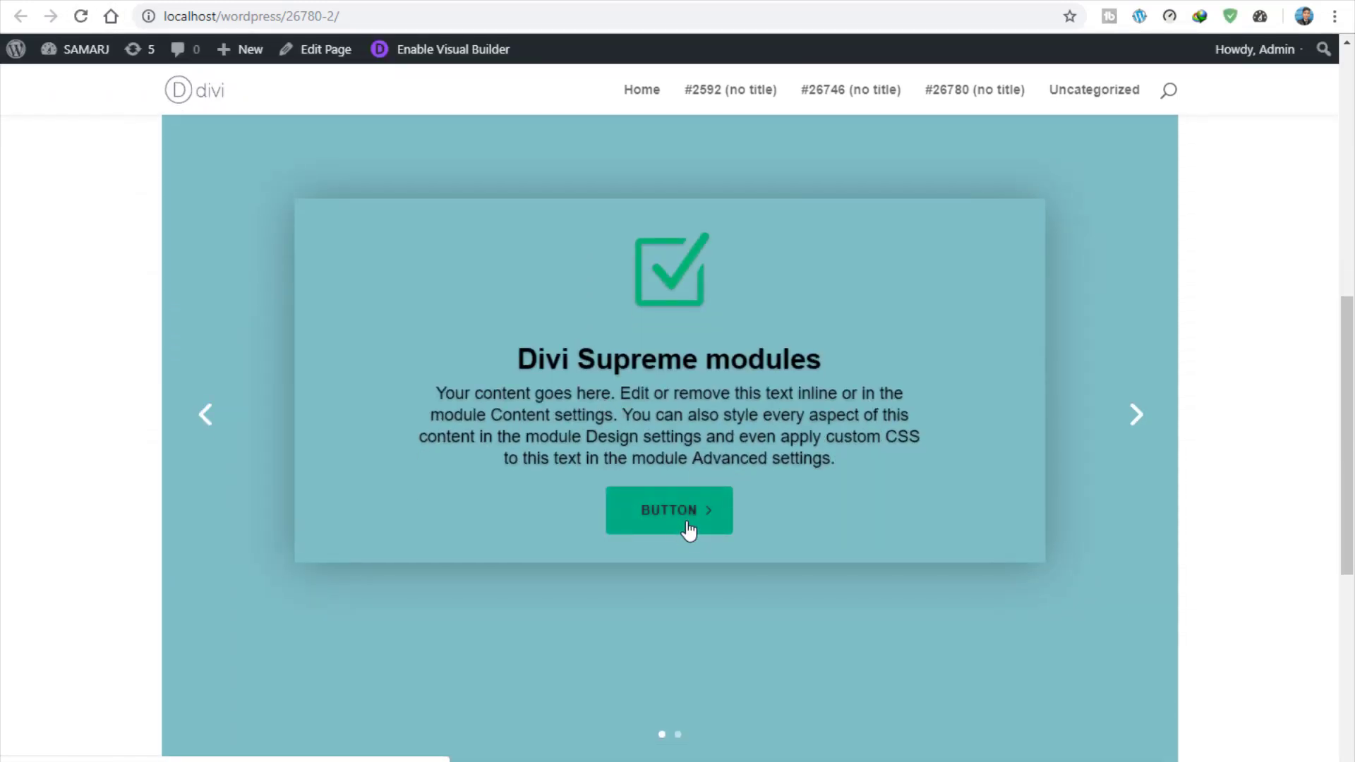
{"action": "left_click", "coordinate": [1136, 421]}
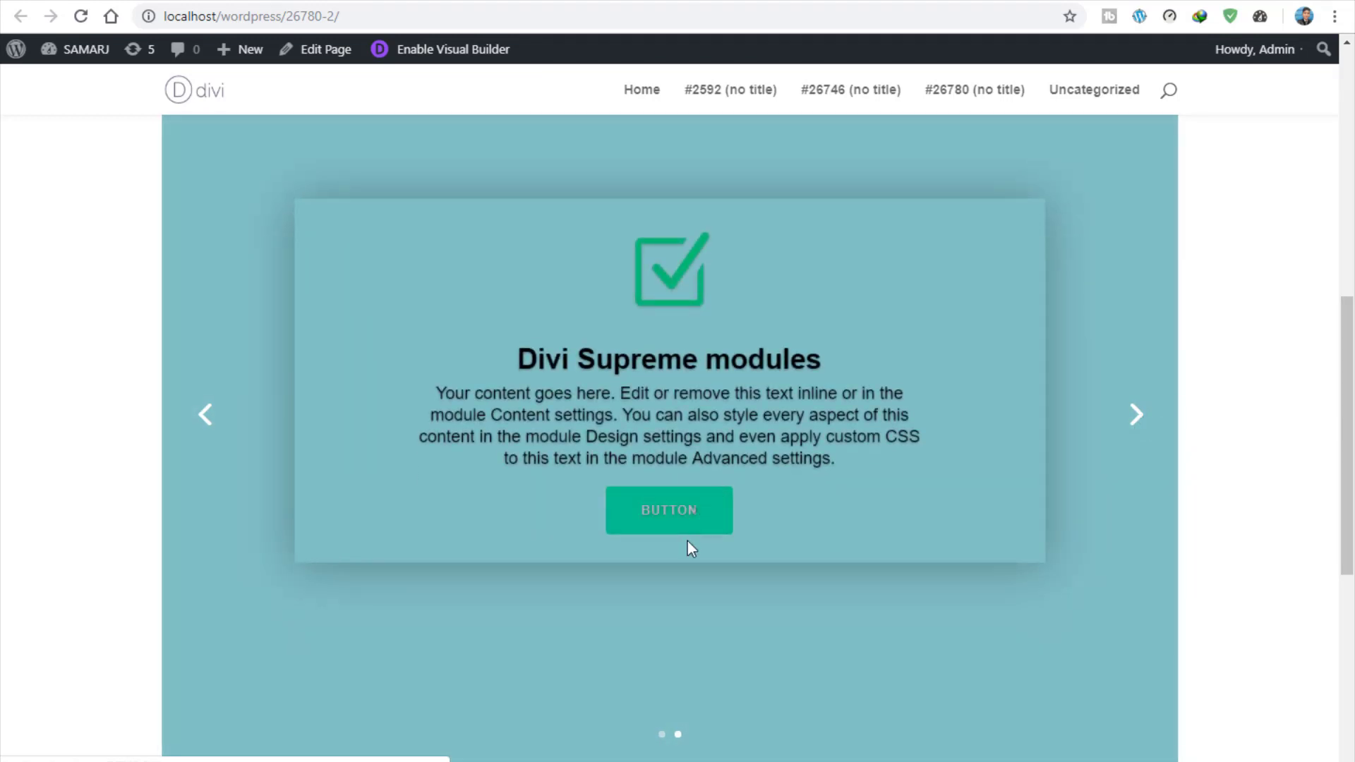
{"action": "left_click", "coordinate": [1135, 414]}
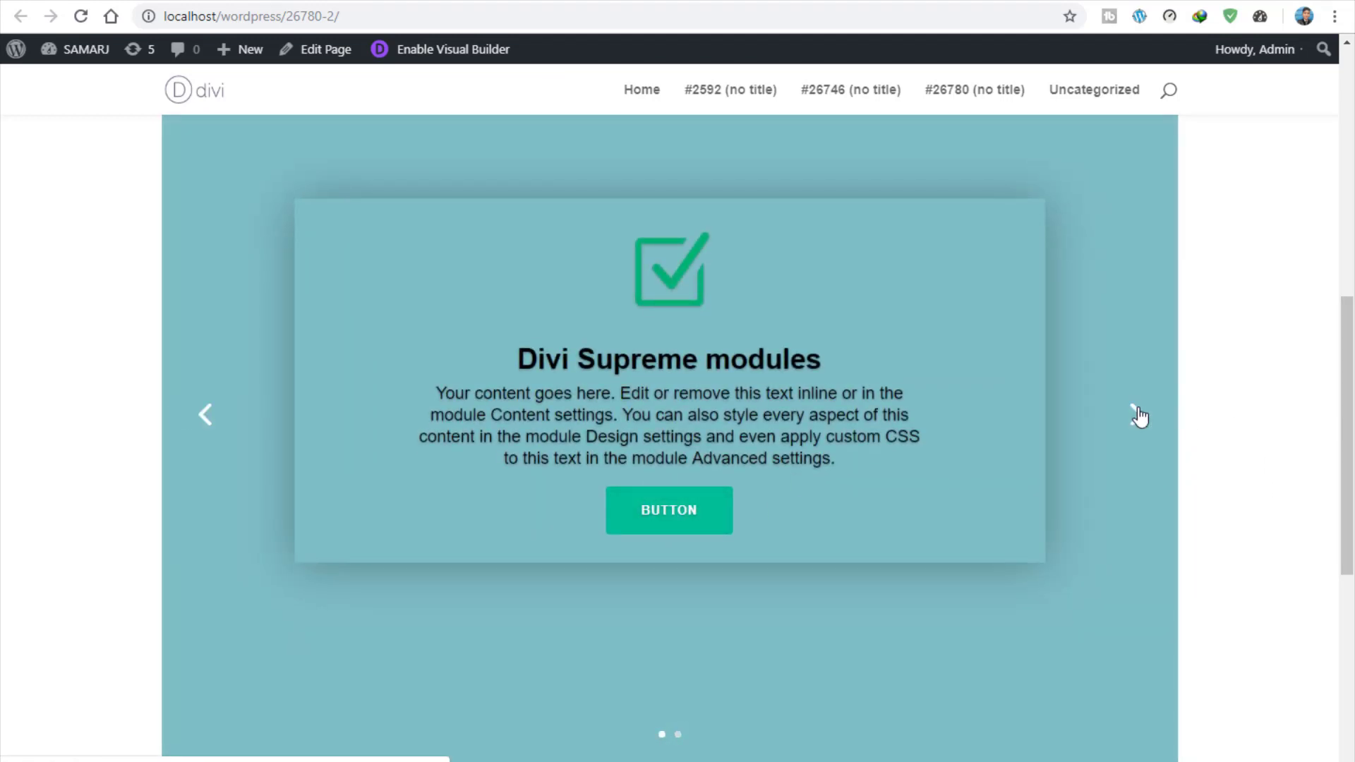
{"action": "left_click", "coordinate": [1143, 438]}
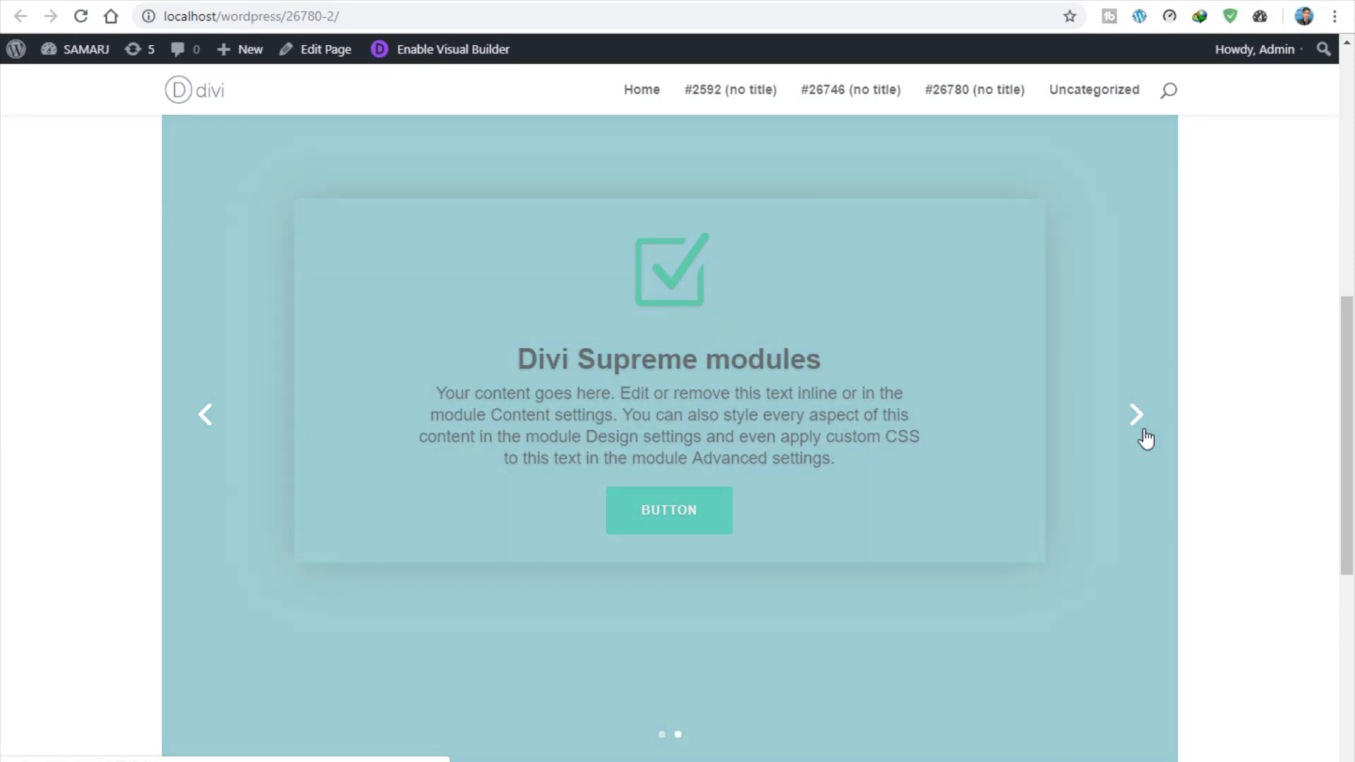